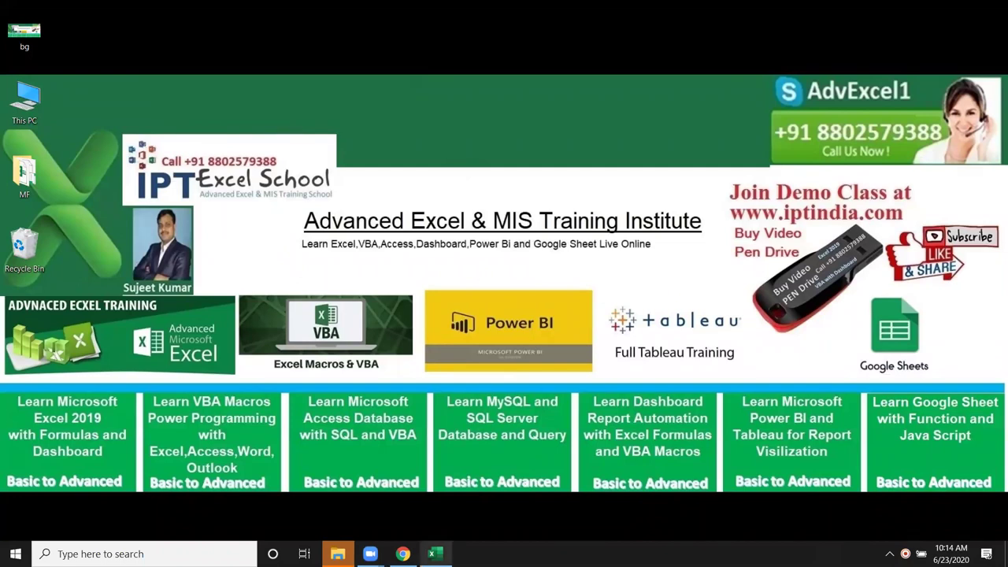
- Restore the minimized Book3 Excel workbook window from the taskbar
click(433, 554)
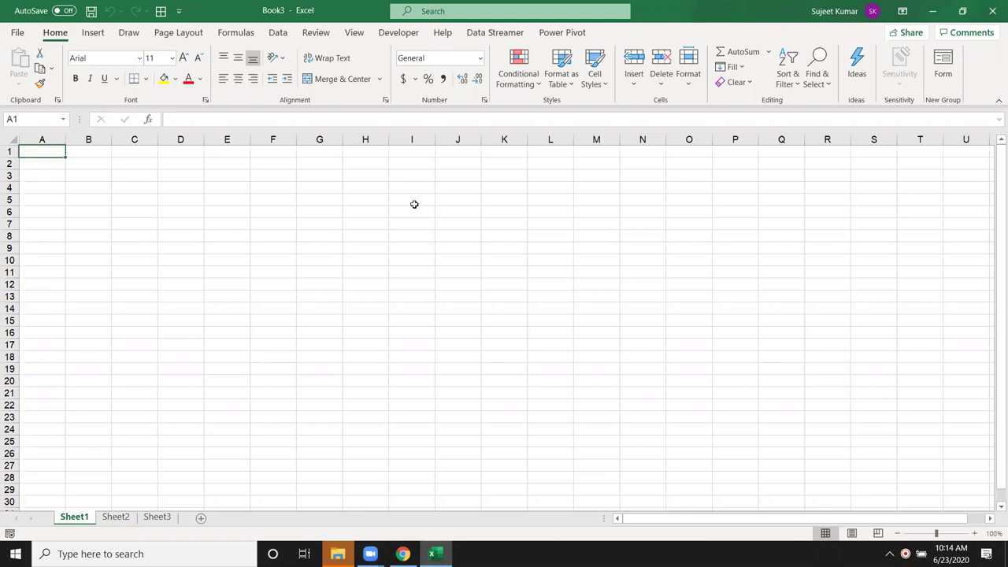
- Rename Sheet1 to 'Welcome'
click(158, 516)
click(116, 518)
click(88, 518)
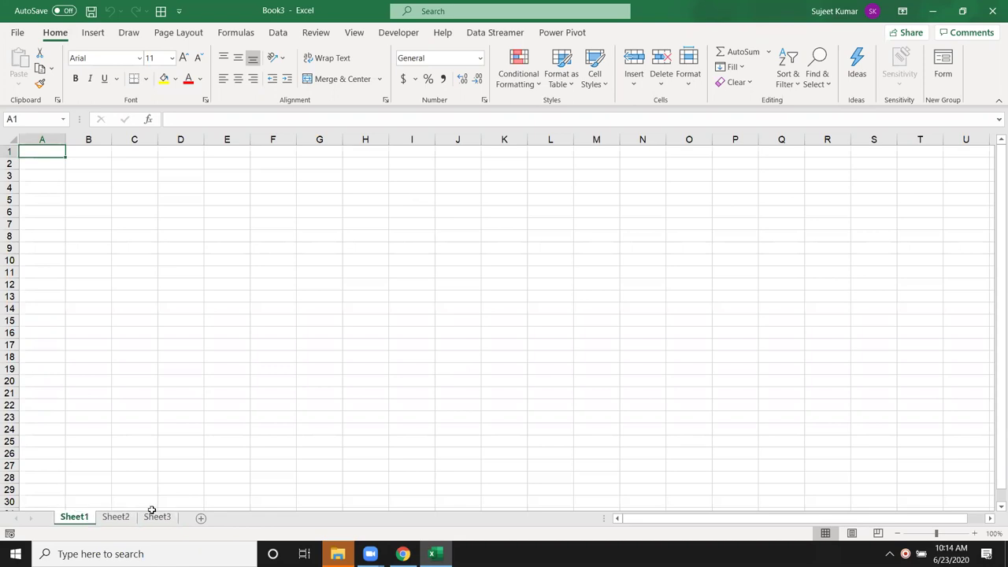
double_click(76, 518)
text(Wel)
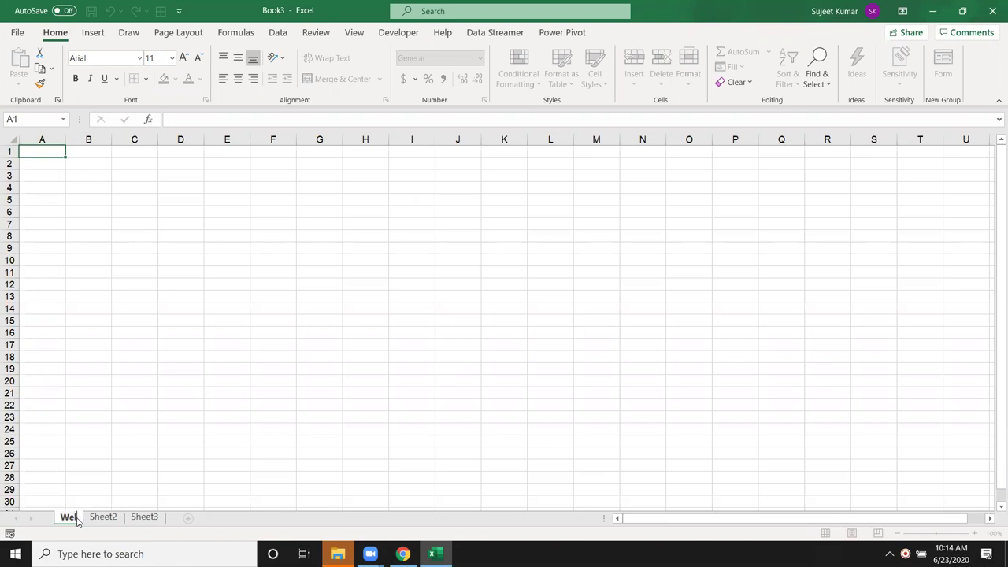
key(Return)
text(come)
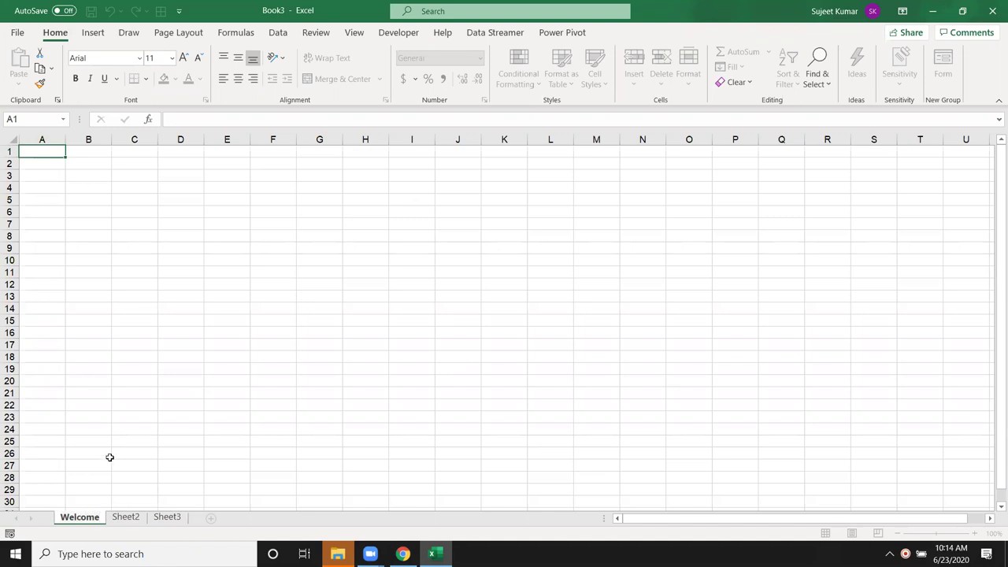
drag(109, 456, 118, 455)
- Rename Sheet2 to 'Data'
click(123, 517)
double_click(122, 517)
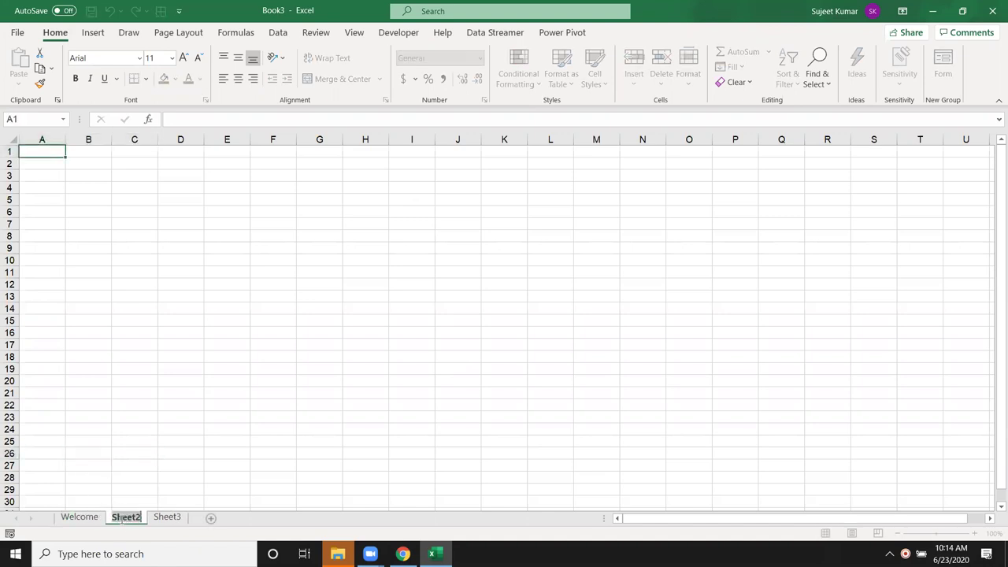
text(DA1)
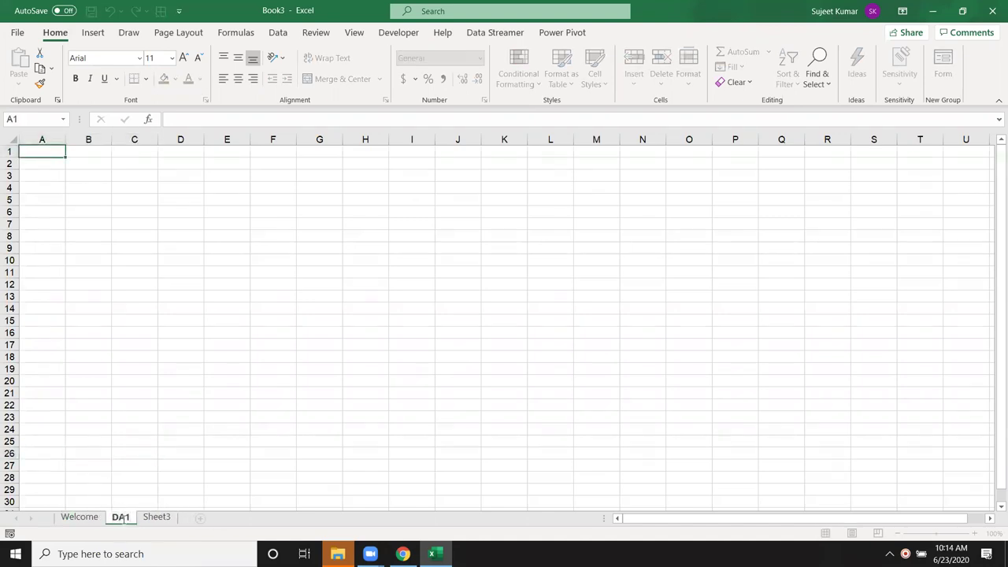
key(BackSpace)
key(BackSpace)
text(Ata)
key(BackSpace)
key(BackSpace)
key(BackSpace)
text(ata)
click(150, 466)
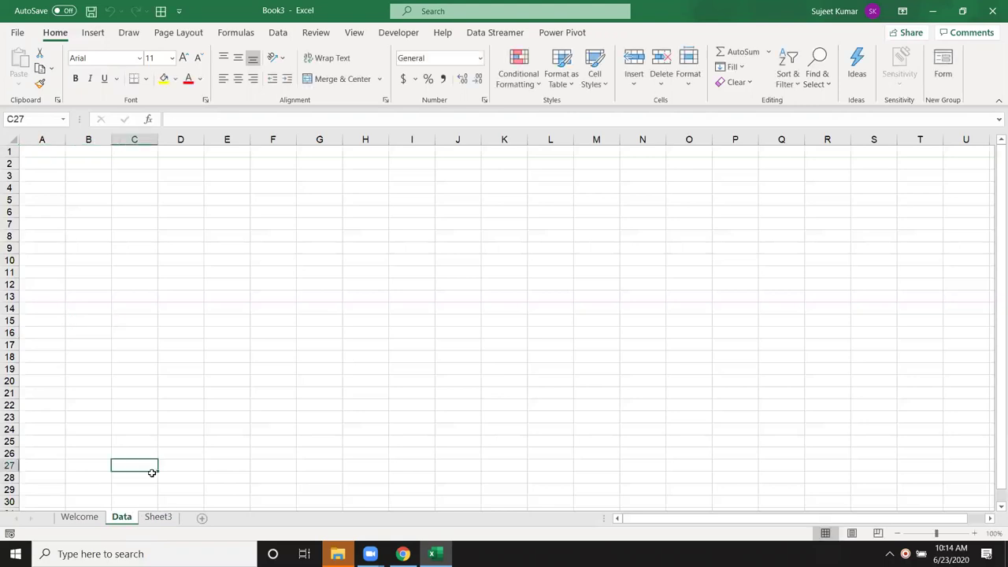
- Rename Sheet3 to 'Data2' and go back to the Welcome sheet
click(164, 517)
double_click(158, 518)
text(Data2)
click(165, 453)
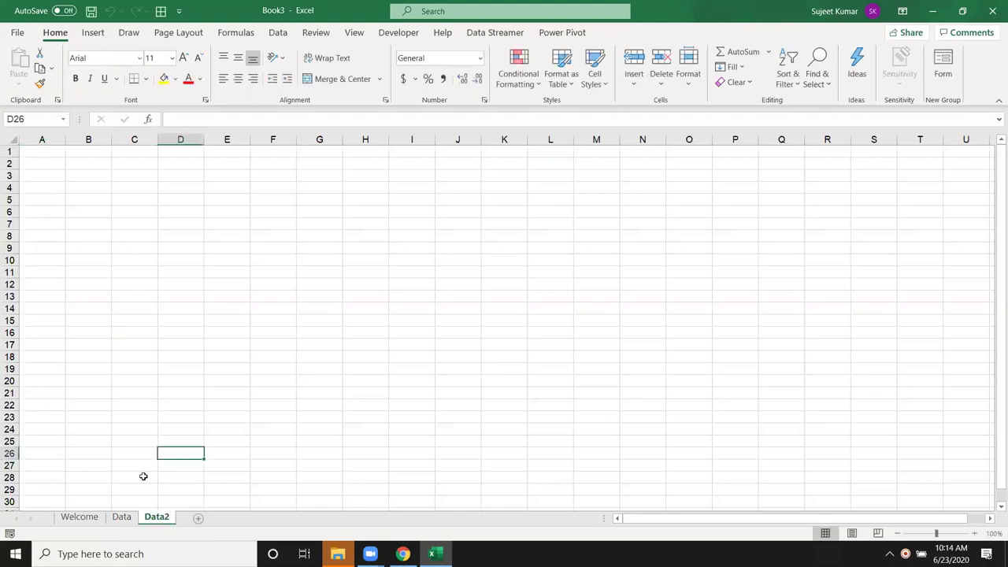
click(85, 520)
drag(146, 200, 555, 224)
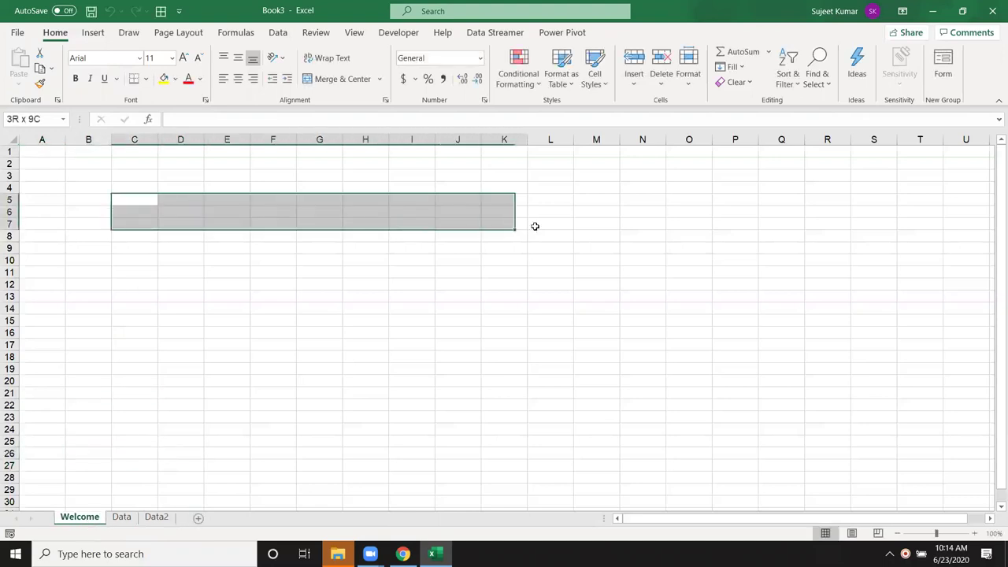
- Fill C5:L7 yellow and enter the title 'Data Entry System' in C5
click(164, 82)
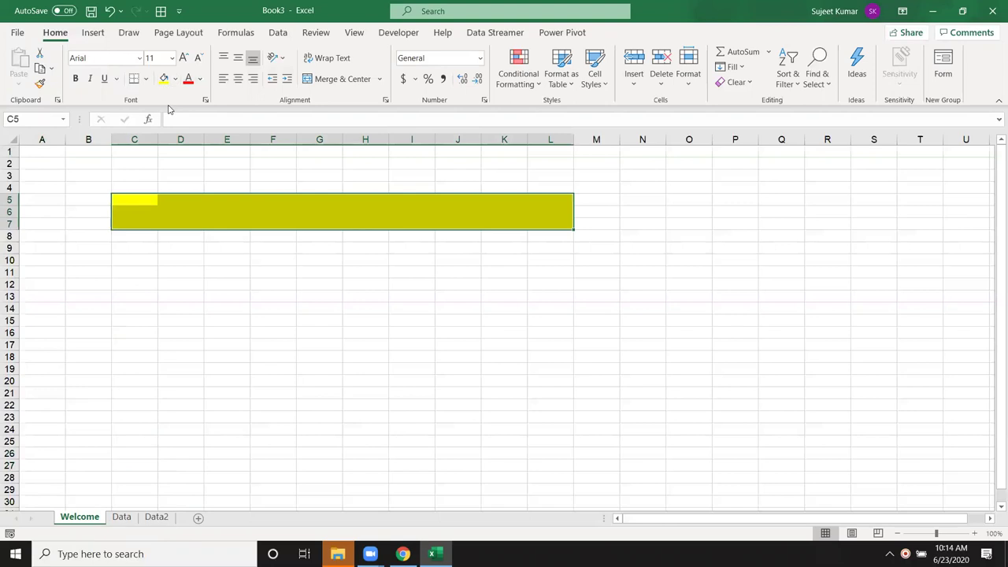
text(DAta)
key(BackSpace)
key(BackSpace)
key(BackSpace)
key(BackSpace)
text(ta)
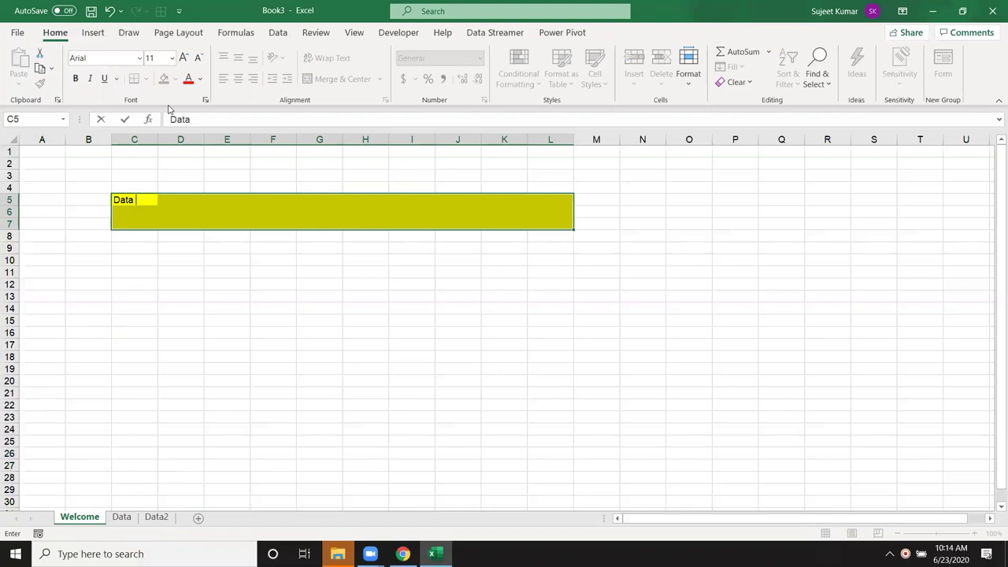
text( Entry )
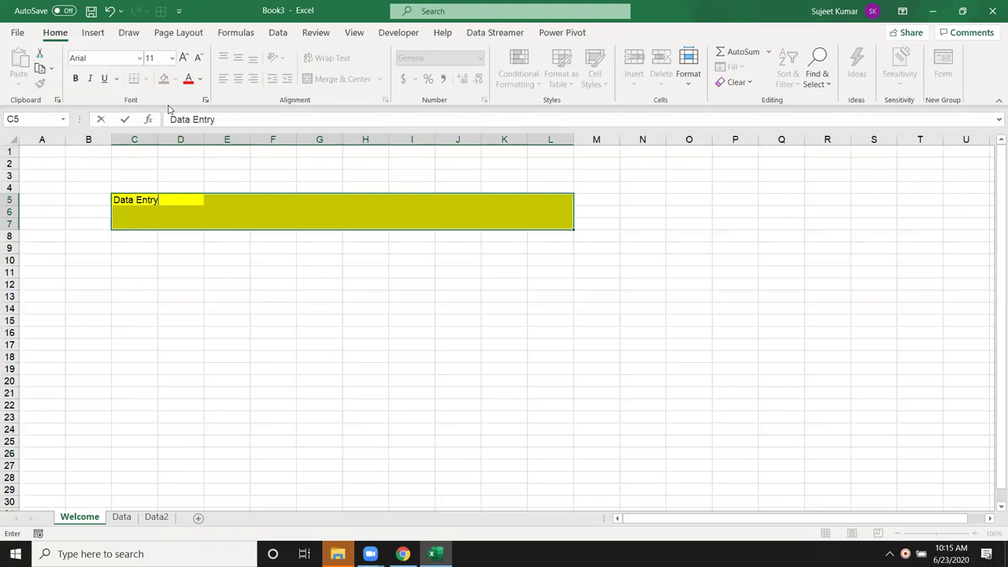
text(Syste)
text(m)
key(Return)
key(Up)
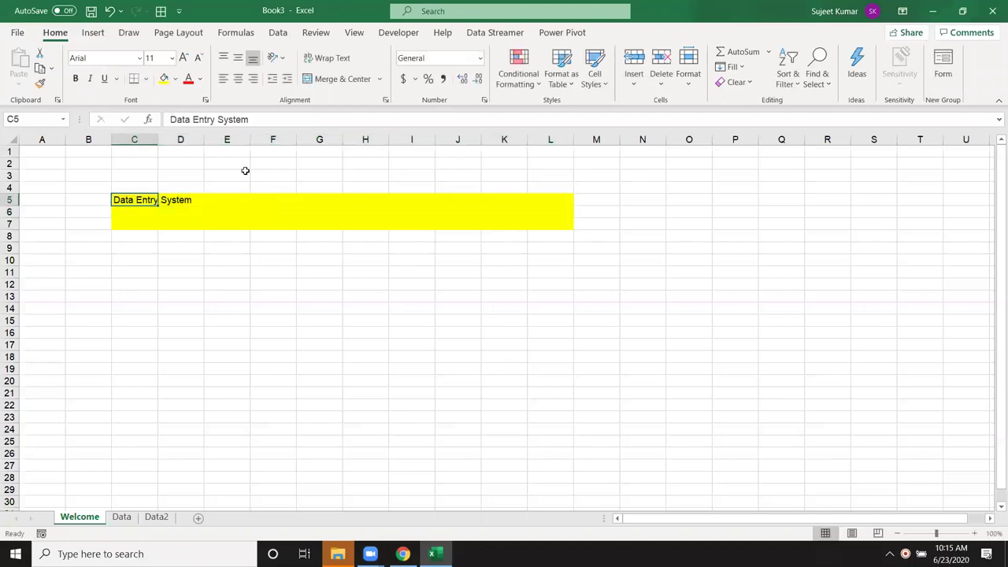
- Merge and center C5:L7, enlarge the title to 36 pt, and underline it
drag(141, 202, 567, 221)
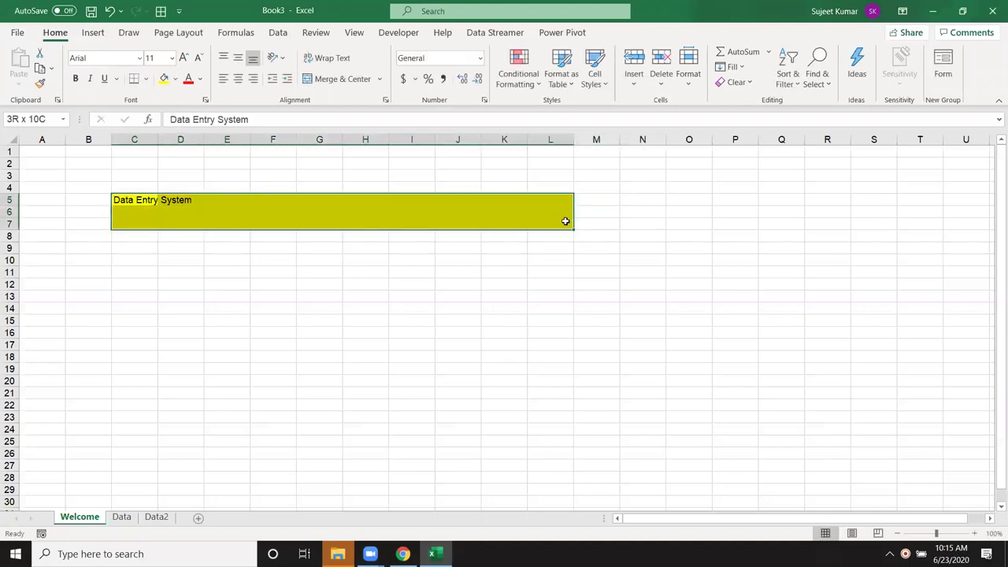
click(321, 78)
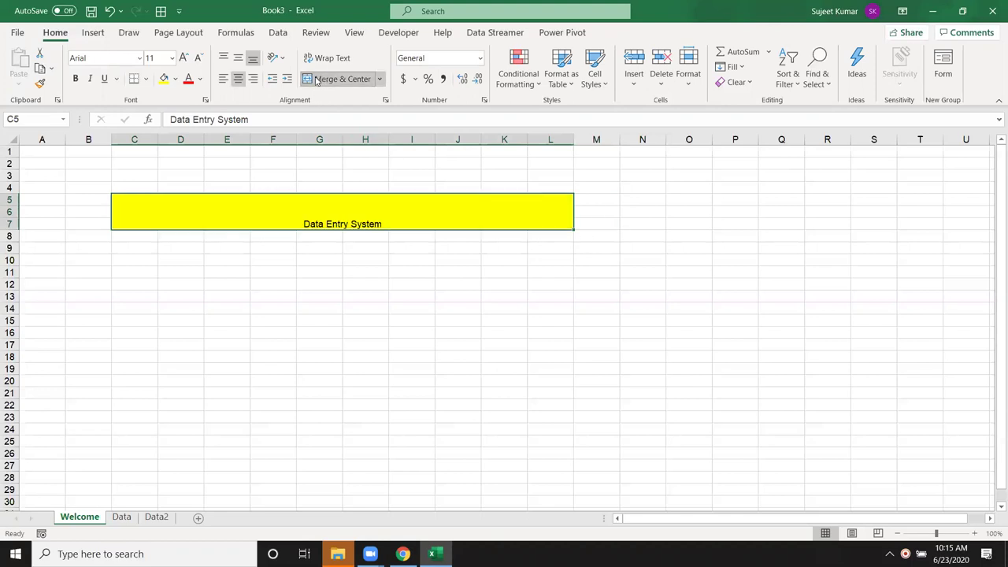
double_click(185, 58)
double_click(185, 58)
click(184, 58)
double_click(185, 58)
click(184, 59)
double_click(184, 58)
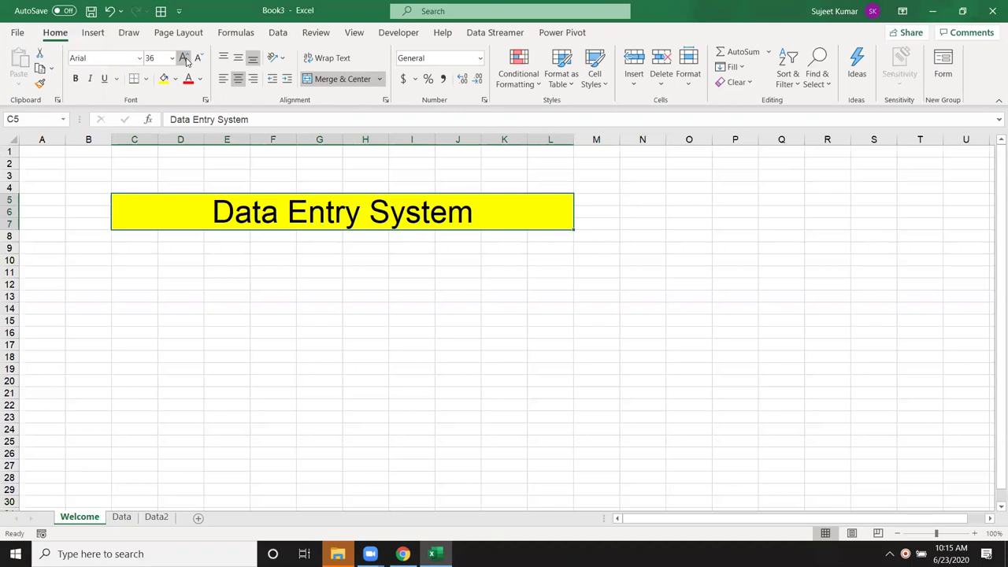
key(ctrl+u)
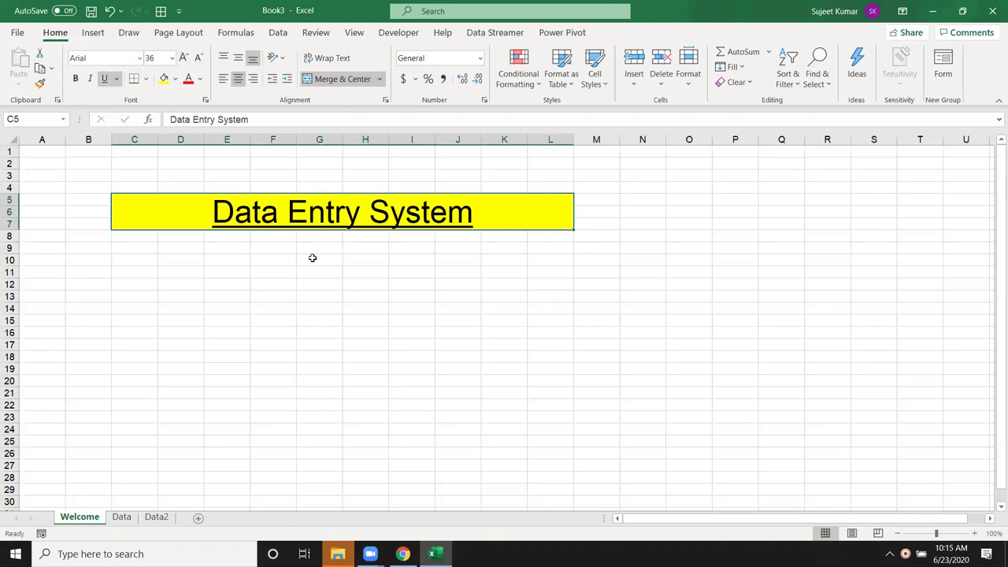
click(312, 258)
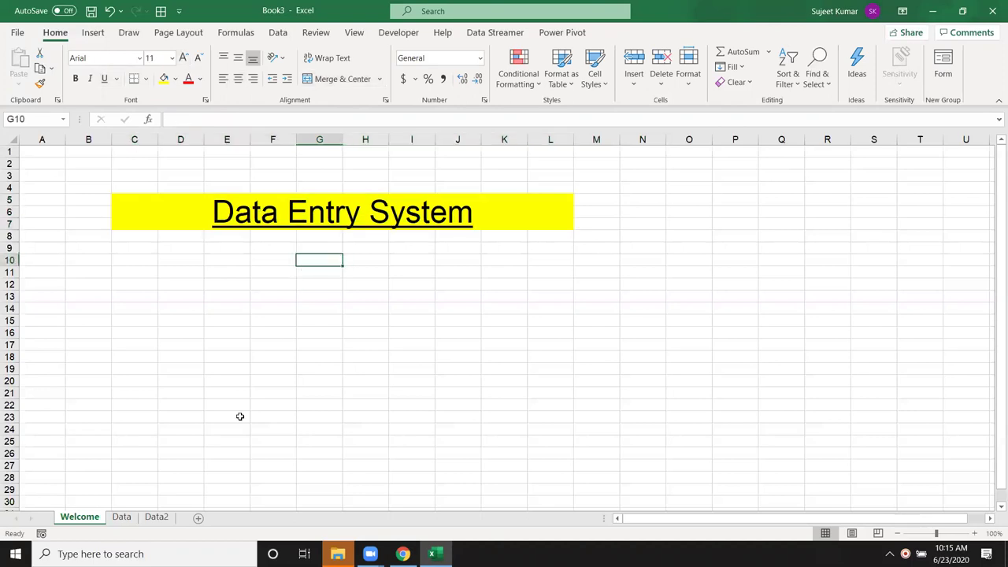
click(122, 518)
- Open the VBA editor from the Developer tab and insert a new UserForm
click(147, 519)
click(118, 518)
click(75, 520)
click(403, 35)
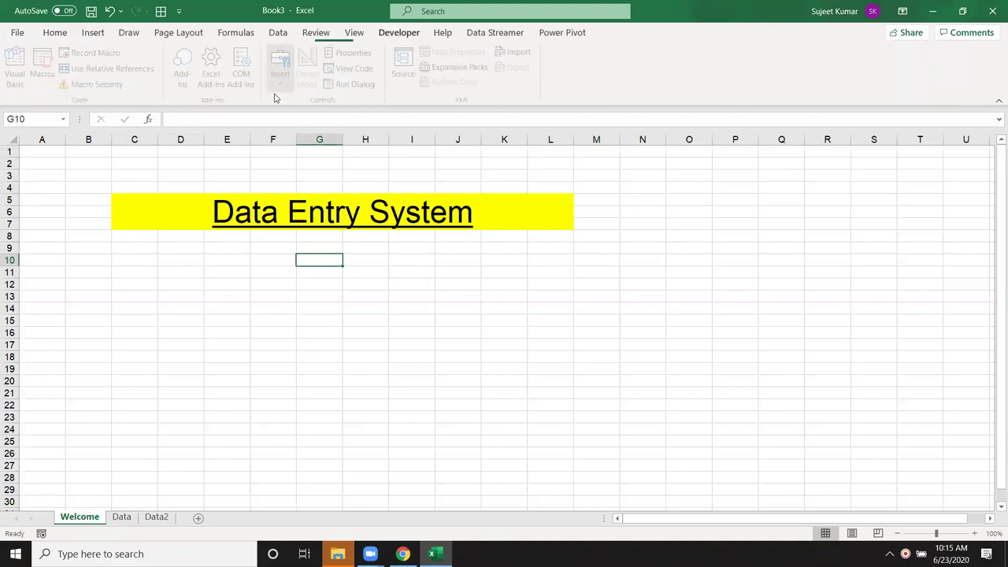
click(14, 75)
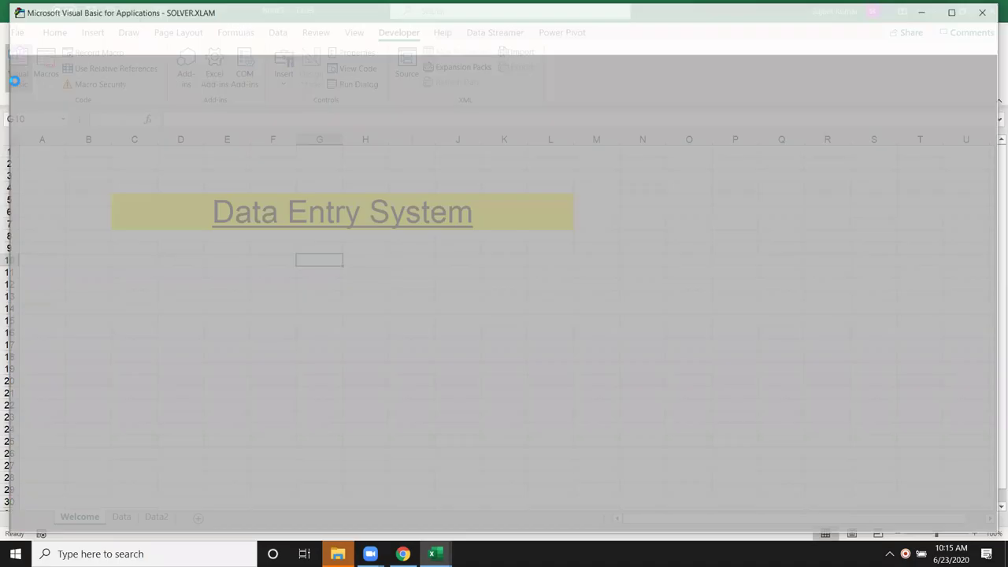
click(93, 46)
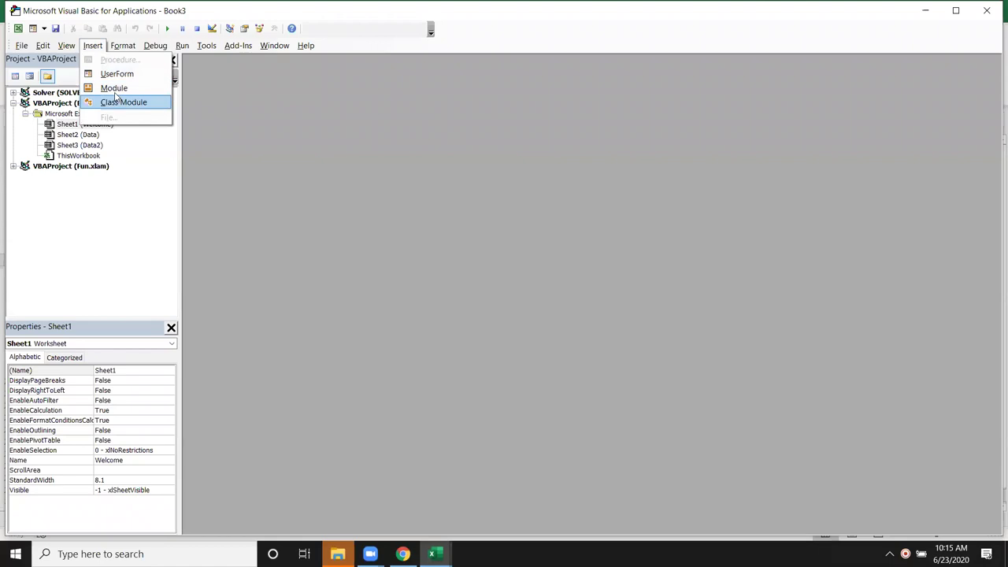
click(115, 73)
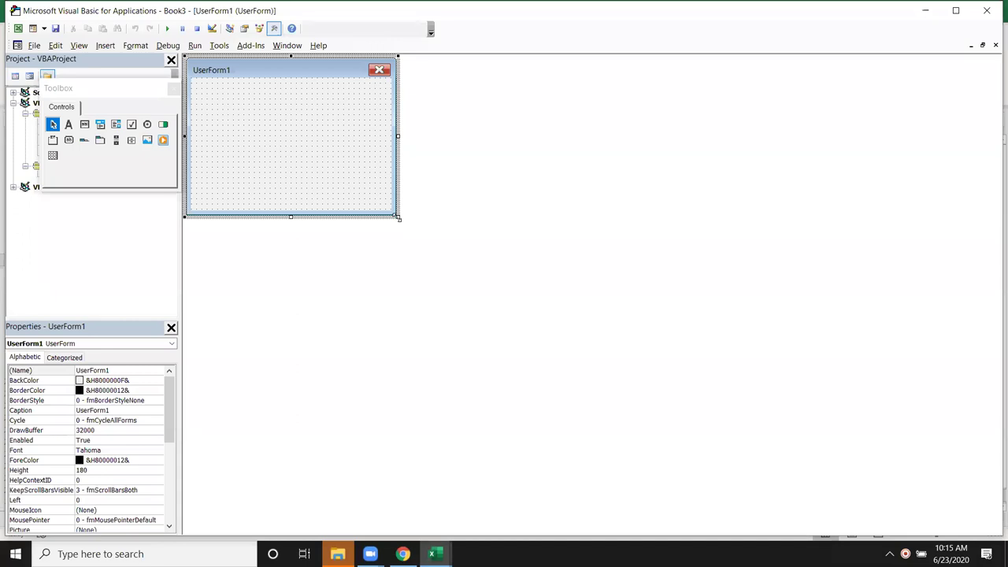
- Widen the UserForm and add a 'Log IN' label at its top-left
drag(398, 217, 488, 170)
click(69, 126)
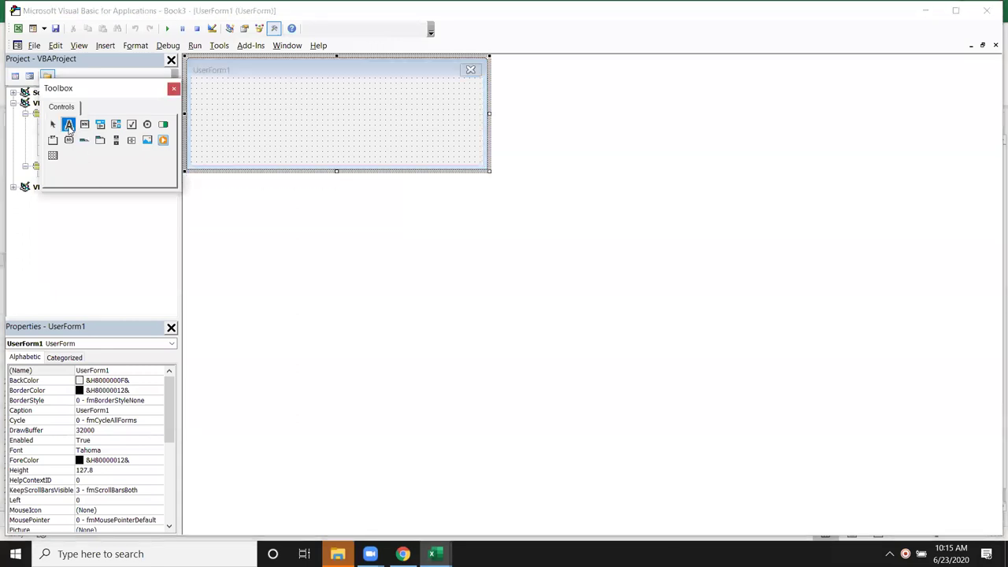
drag(197, 90, 246, 107)
click(242, 107)
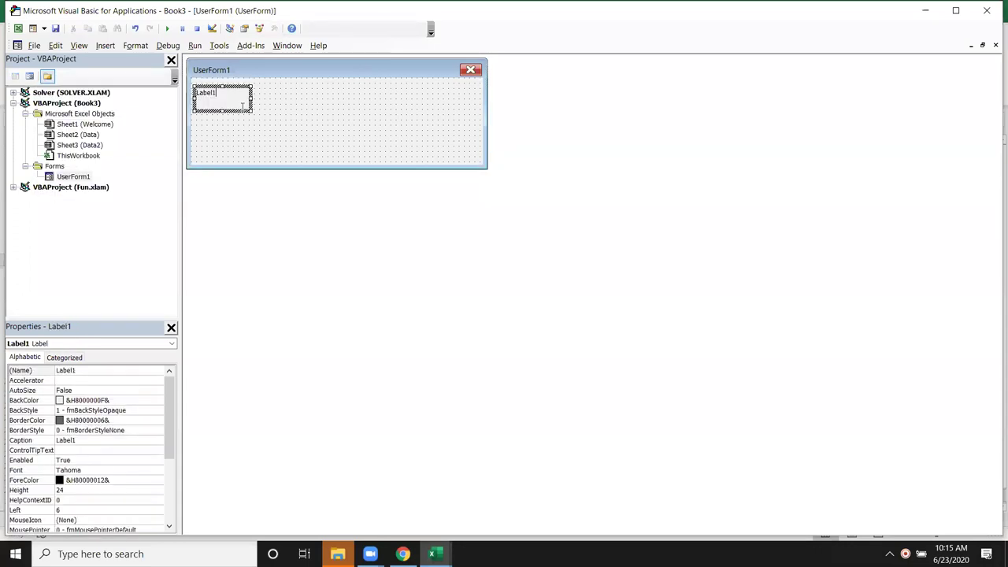
key(BackSpace)
key(BackSpace)
key(BackSpace)
text(Log IN)
click(266, 139)
double_click(252, 108)
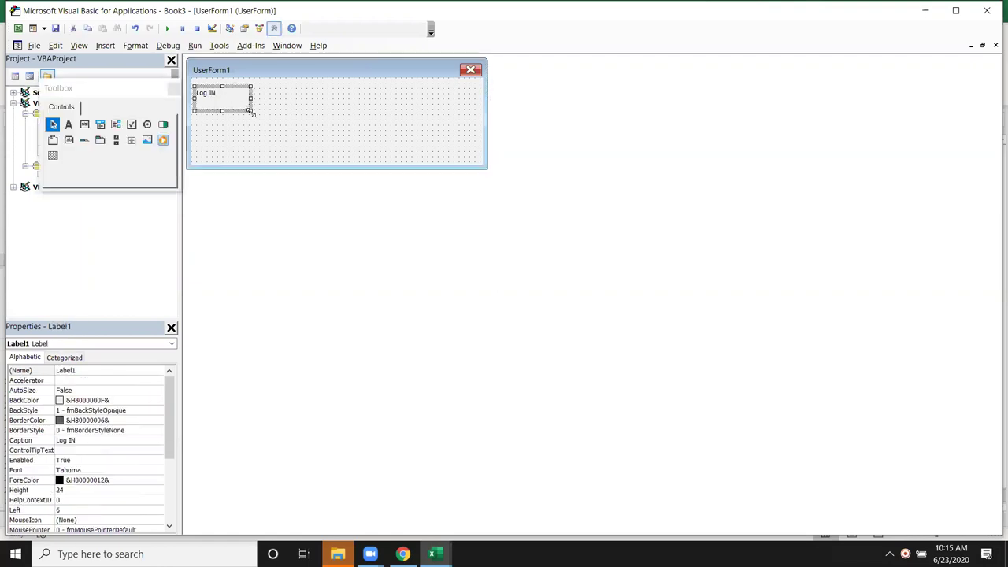
click(201, 134)
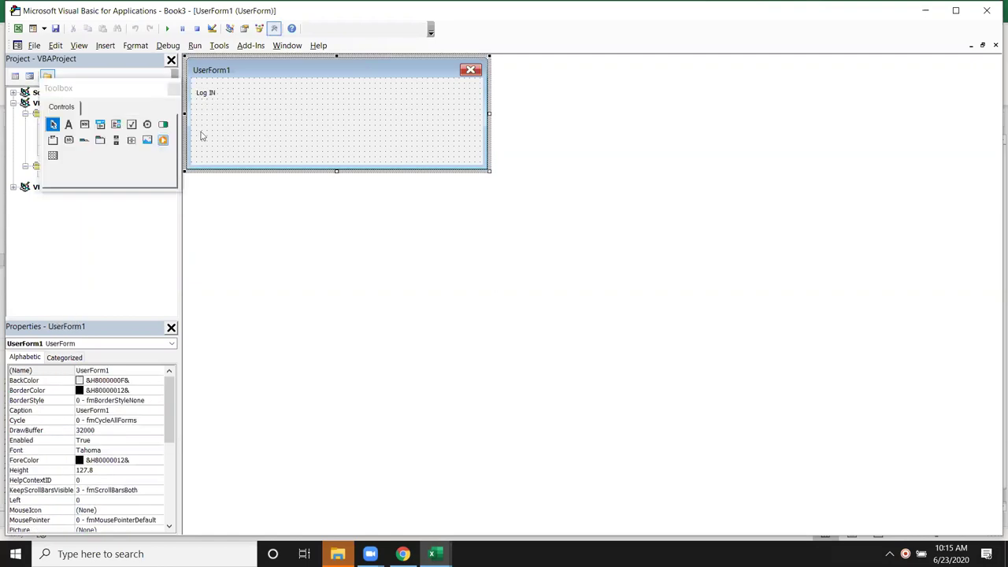
- Add a 'Password' label below the Log IN label
click(69, 125)
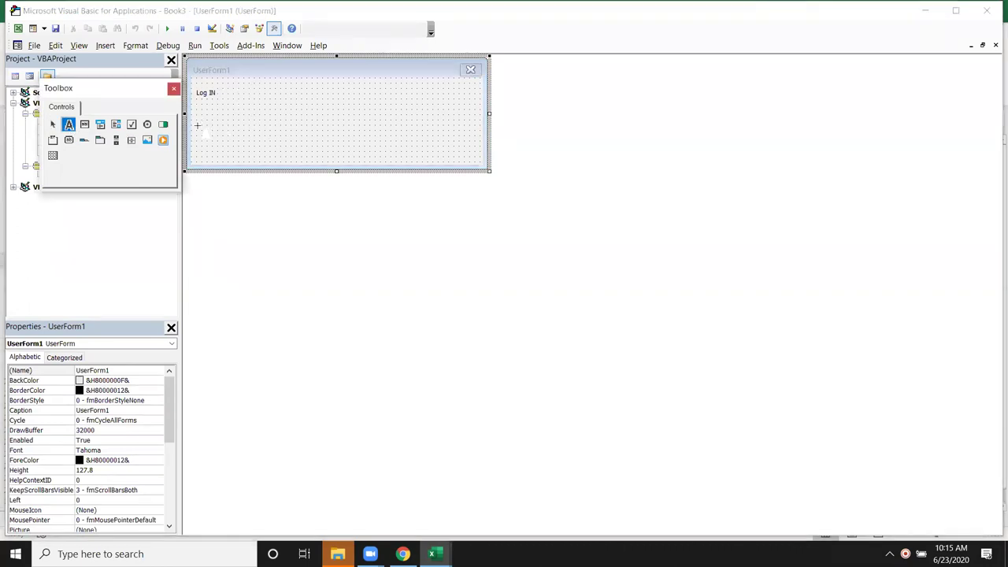
drag(193, 124, 246, 142)
click(232, 141)
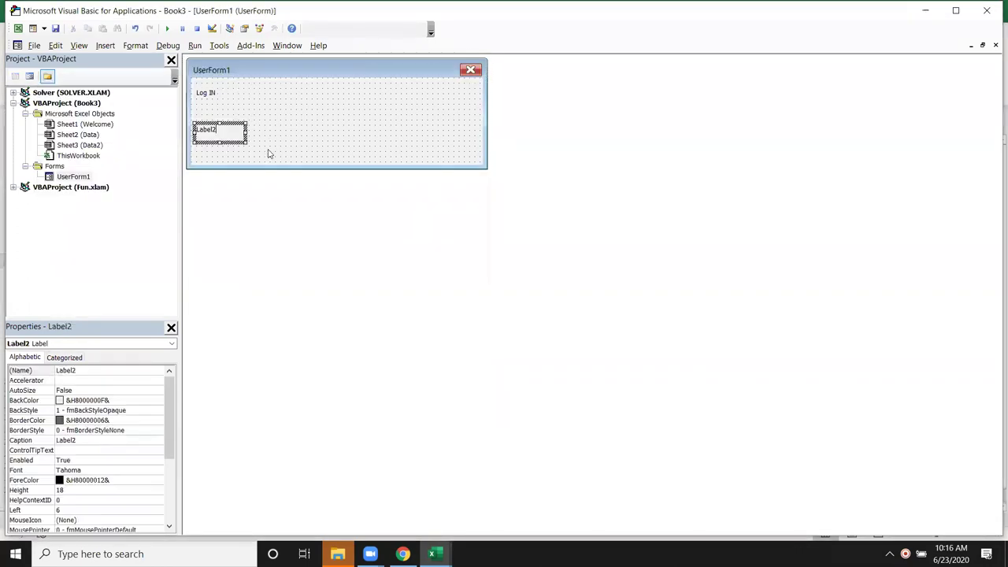
key(BackSpace)
text(word)
click(297, 135)
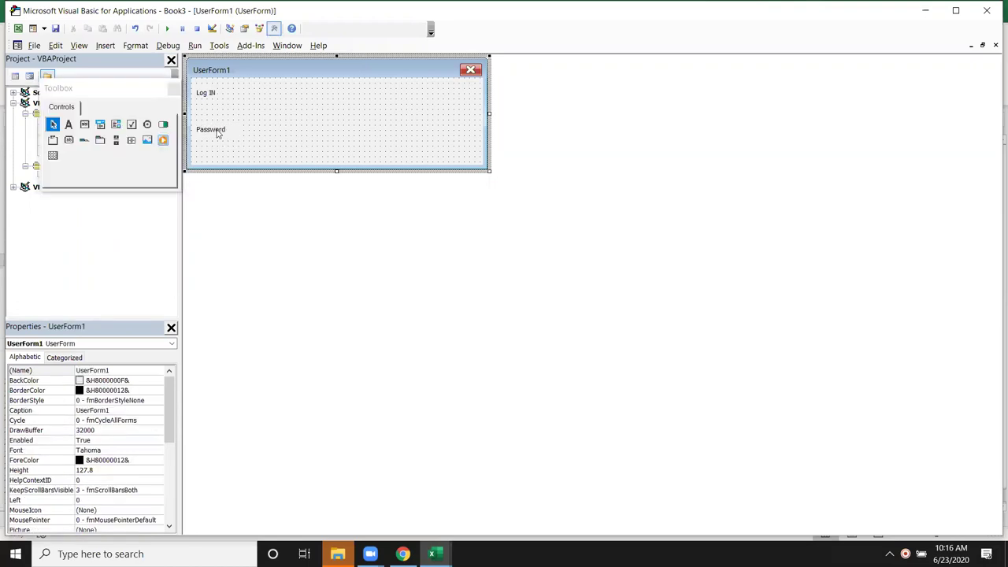
- Left-align the Log IN and Password labels
click(215, 133)
click(202, 103)
click(204, 133)
ctrl+click(207, 96)
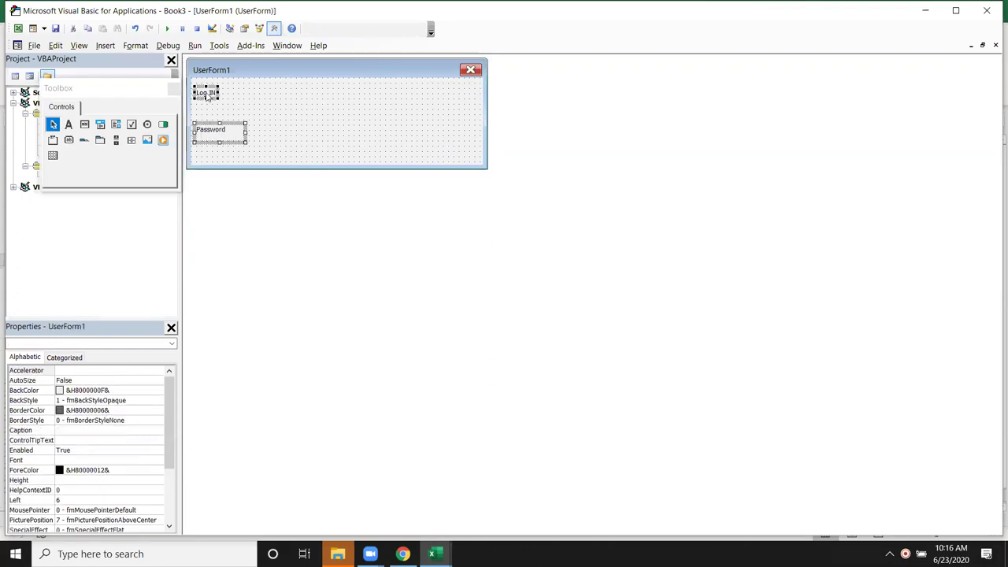
click(135, 45)
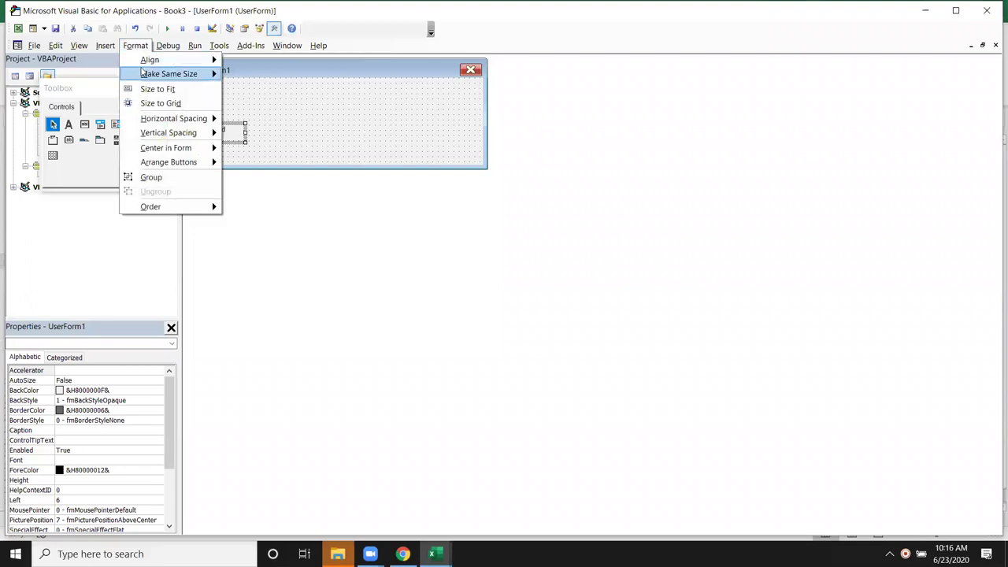
mouse_move(154, 61)
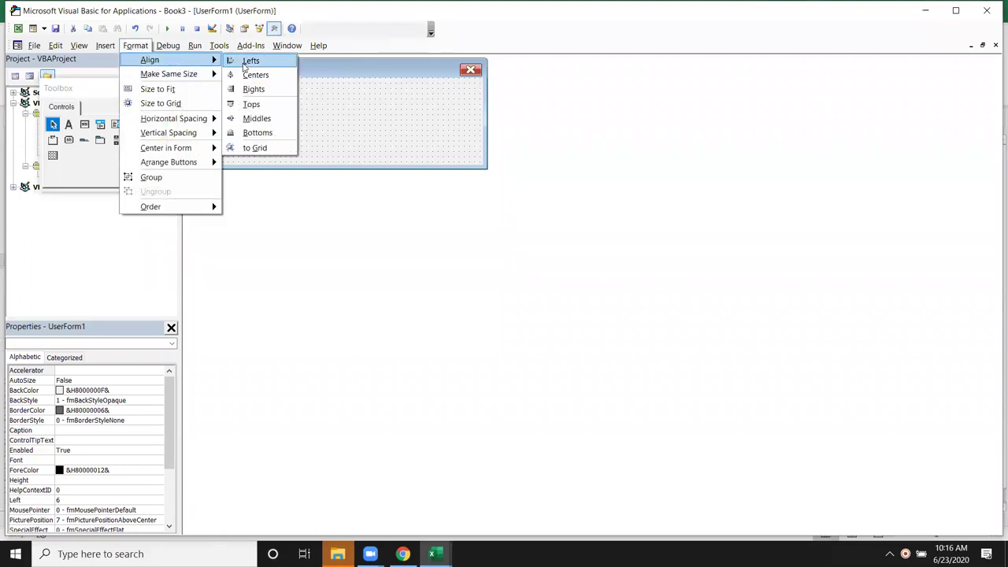
click(244, 63)
click(276, 143)
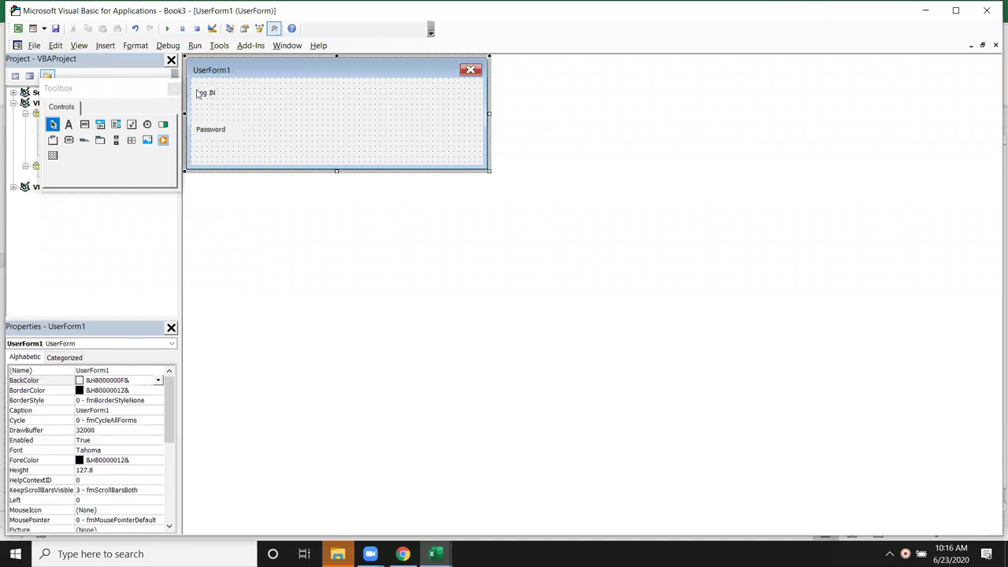
- Draw text boxes beside the Log IN and Password labels
click(84, 126)
drag(243, 88, 358, 103)
drag(362, 103, 366, 106)
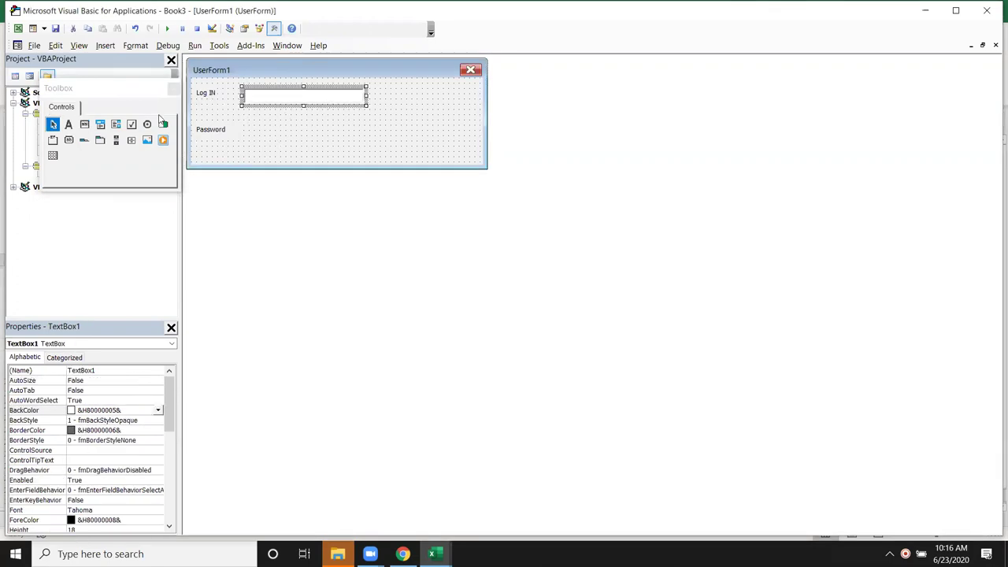
click(84, 125)
drag(244, 120, 367, 139)
click(314, 132)
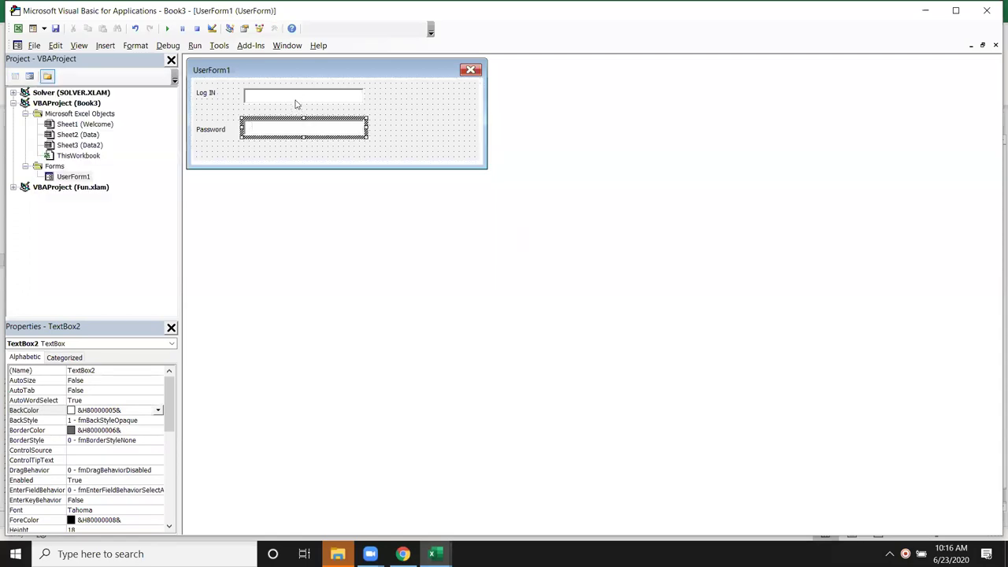
- Left-align both text boxes, give them the same width, and draw a button beside Log IN
ctrl+click(297, 101)
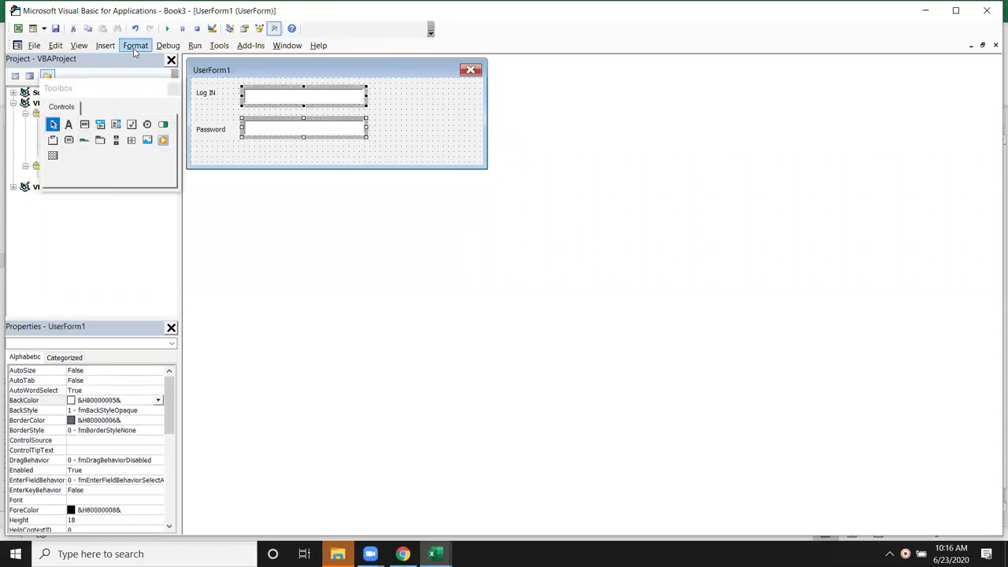
click(135, 45)
mouse_move(155, 63)
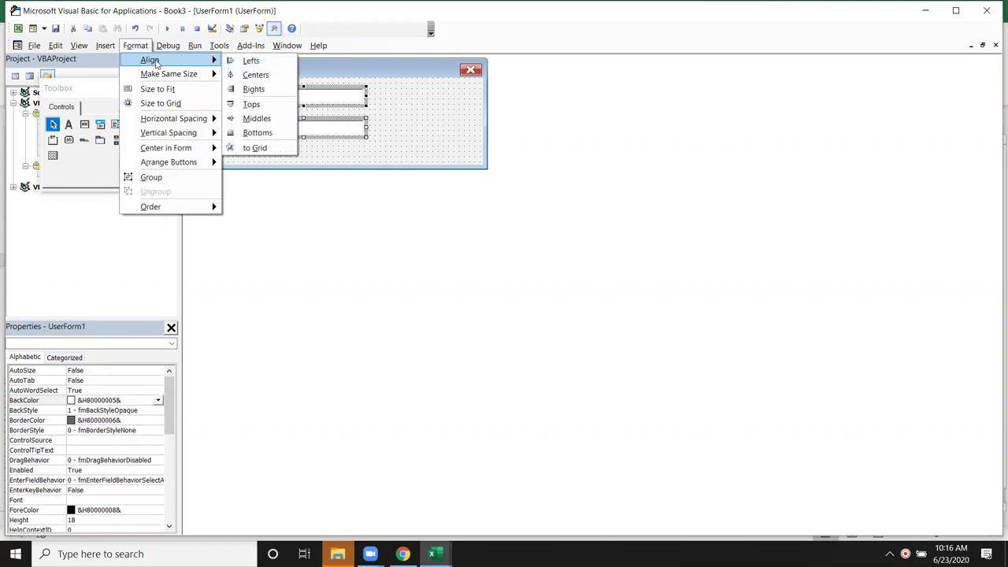
click(222, 64)
click(138, 46)
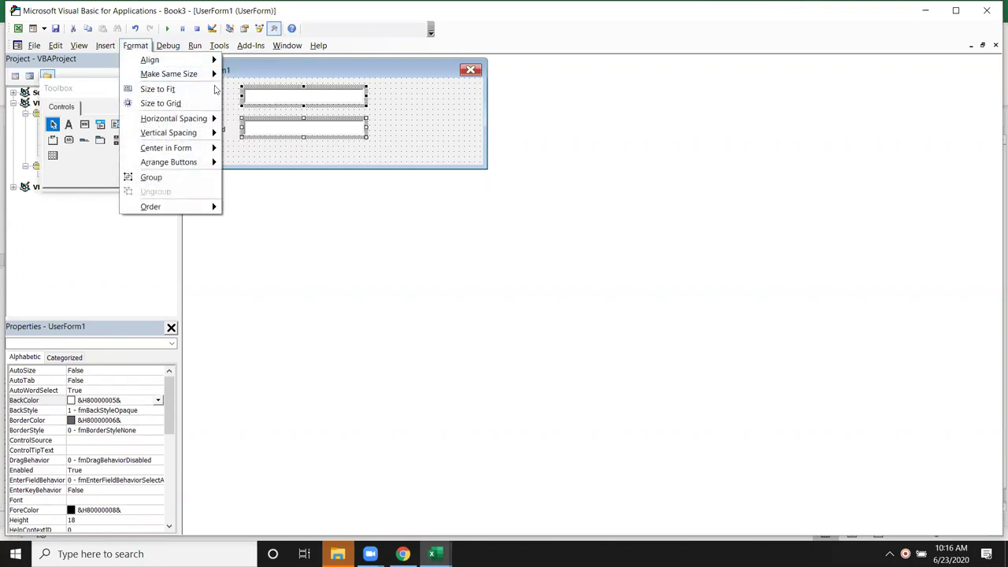
mouse_move(214, 75)
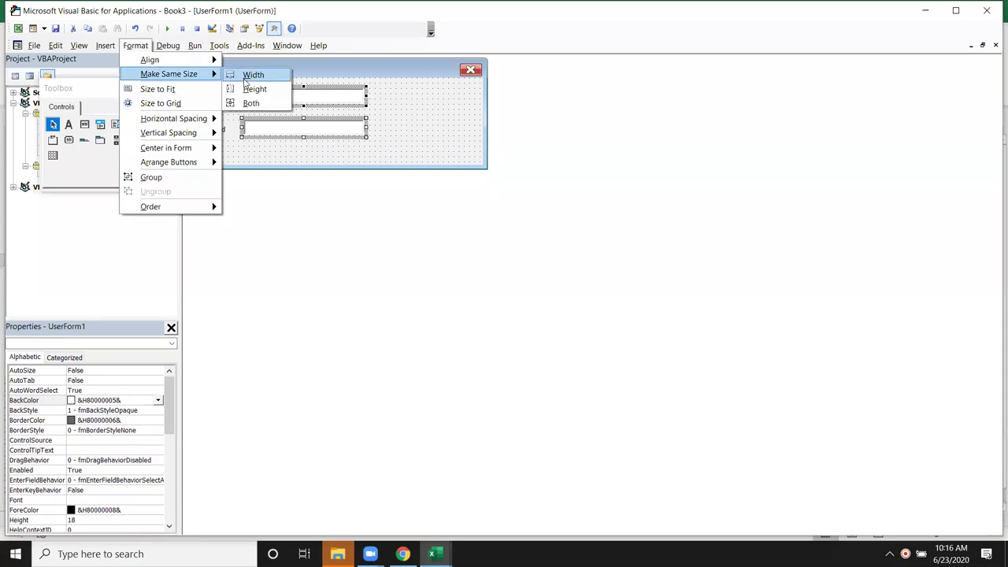
click(249, 105)
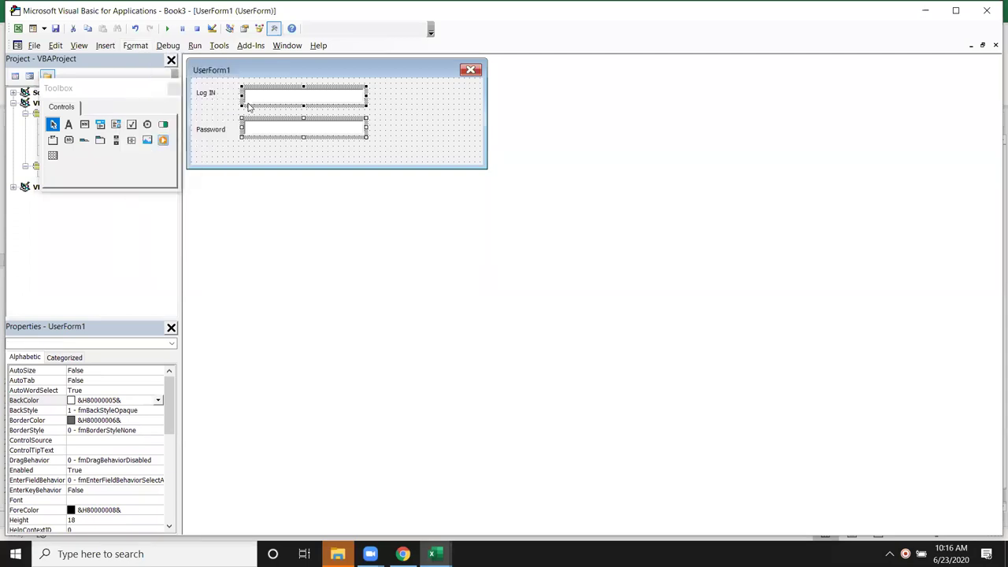
click(259, 154)
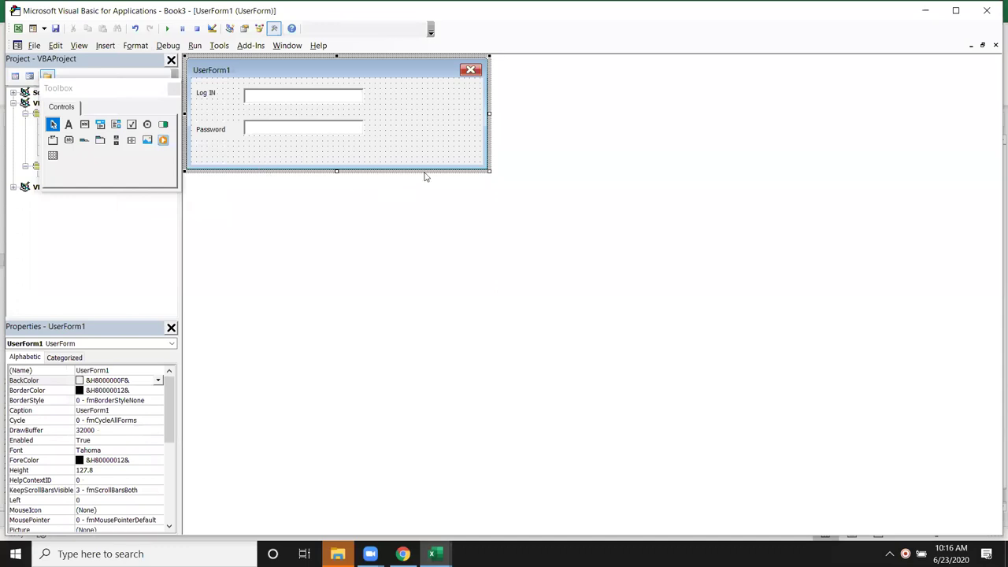
click(69, 140)
drag(391, 89, 451, 111)
- Caption the first command button 'Log IN'
key(BackSpace)
key(BackSpace)
key(BackSpace)
key(BackSpace)
key(BackSpace)
key(BackSpace)
key(BackSpace)
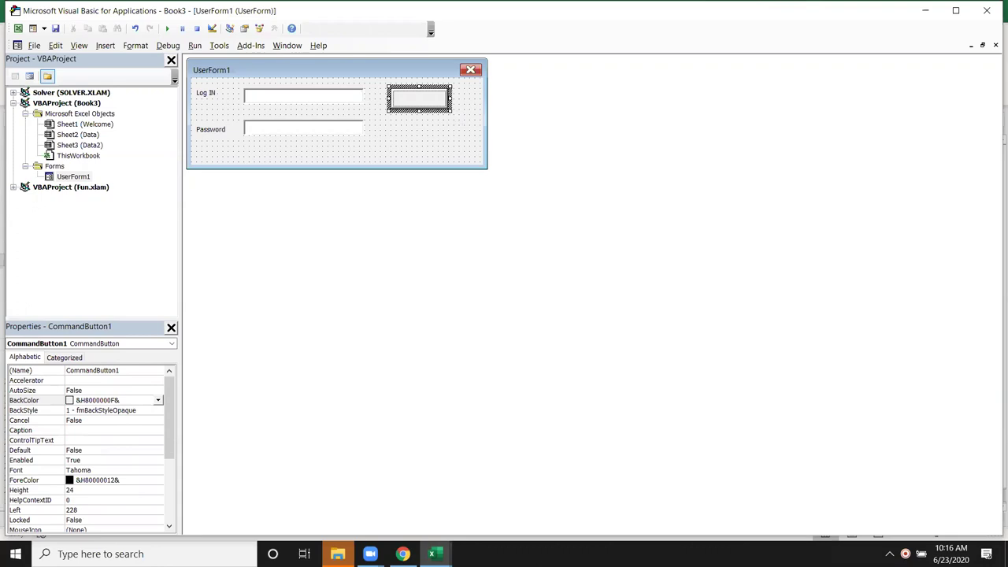
text(Log IN)
click(427, 132)
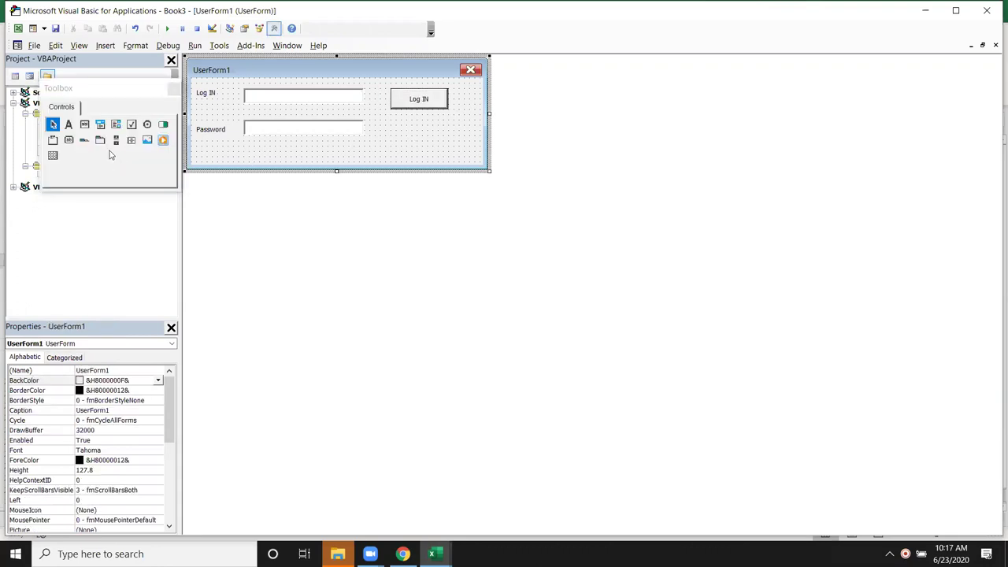
- Add a 'Clear' command button beside the Password text box
click(84, 125)
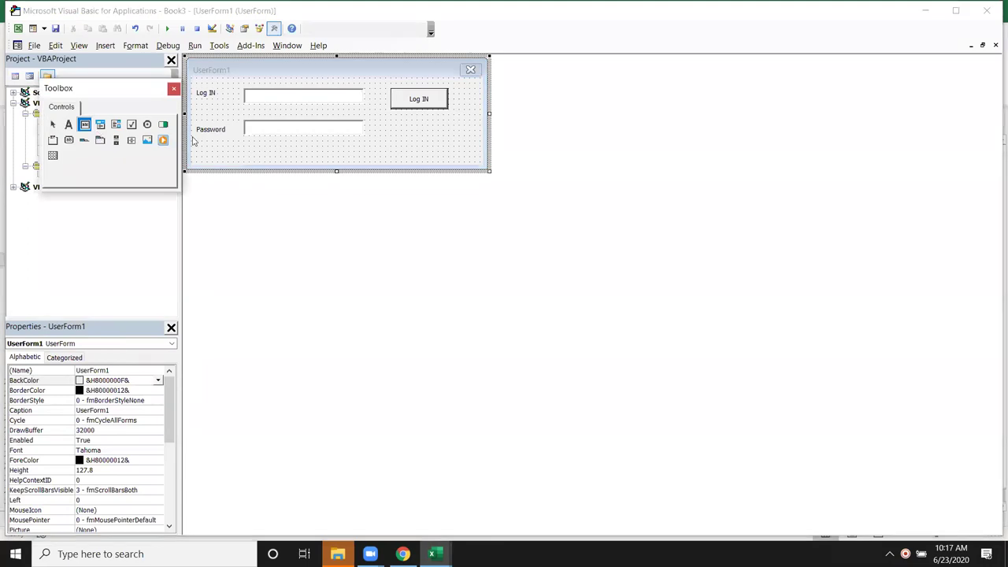
click(389, 120)
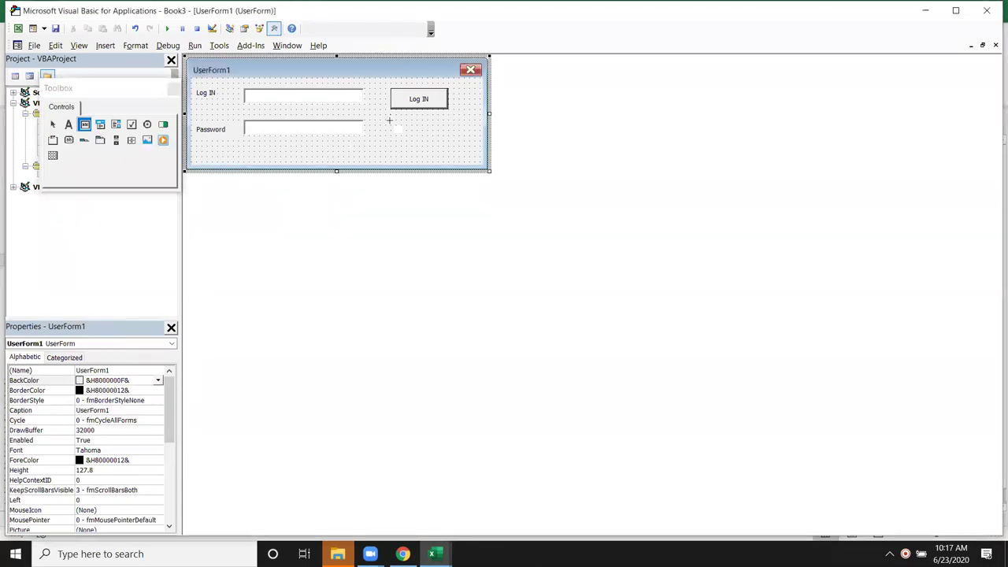
drag(389, 120, 449, 138)
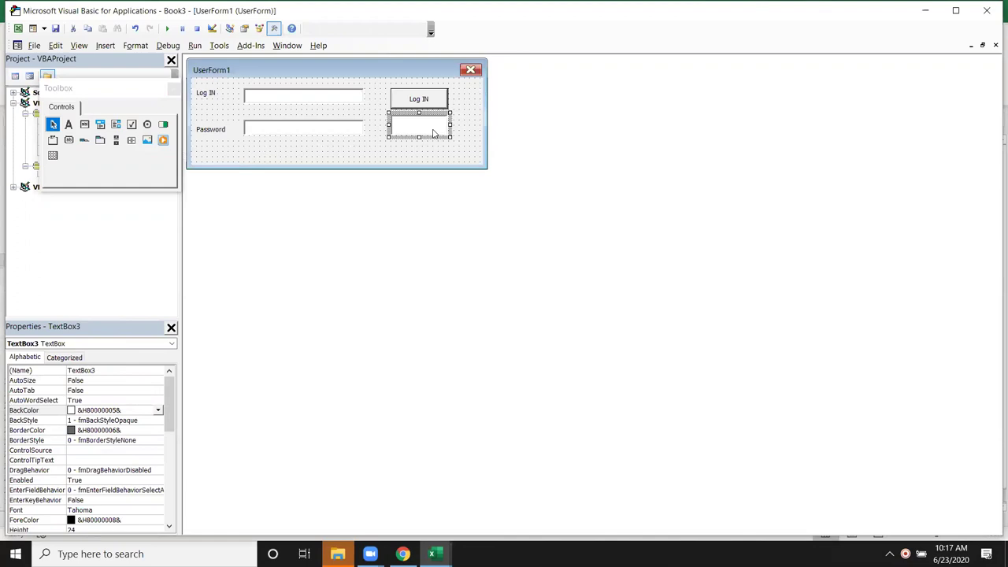
key(ctrl+z)
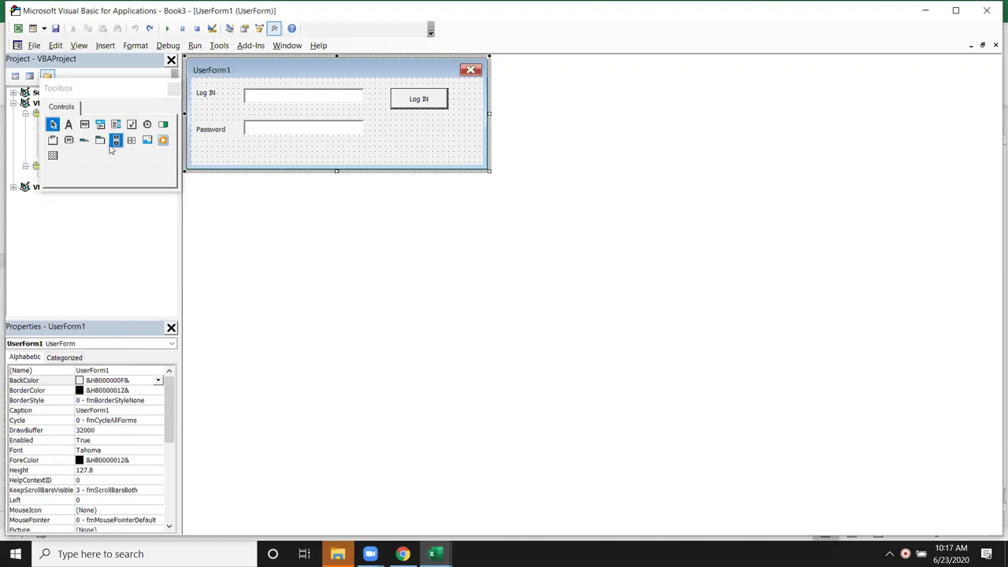
click(69, 140)
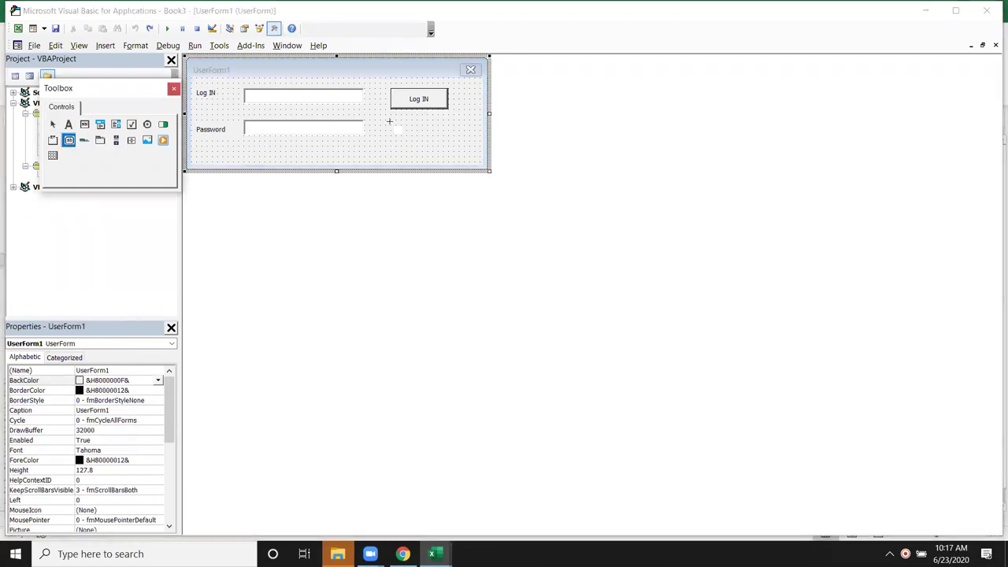
drag(385, 120, 449, 143)
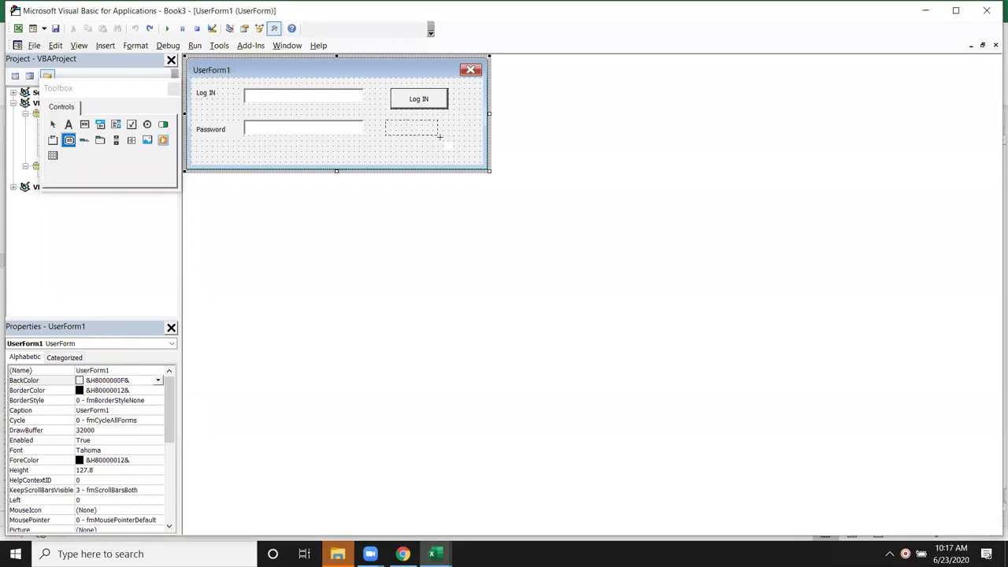
click(438, 138)
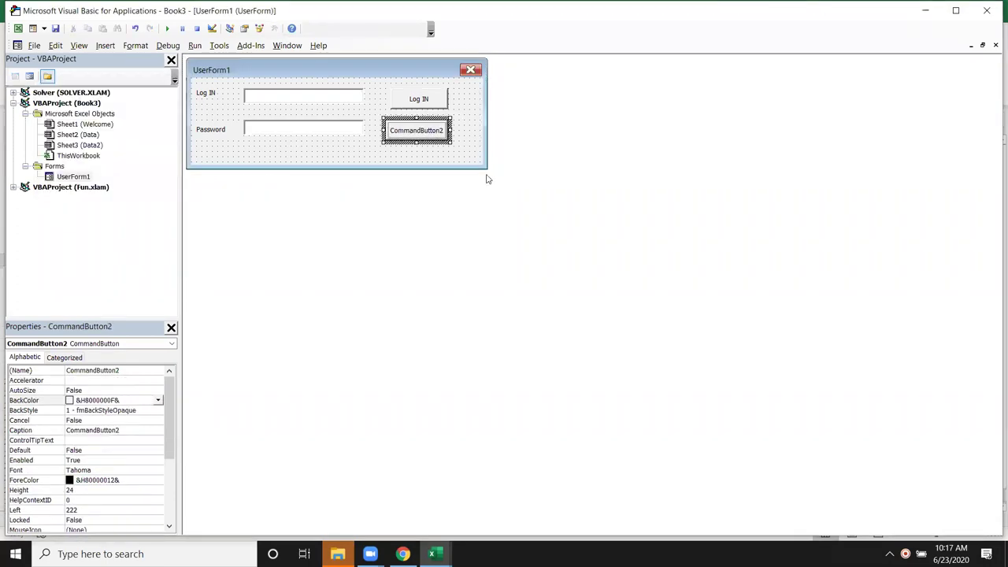
key(BackSpace)
key(BackSpace)
key(BackSpace)
key(BackSpace)
key(BackSpace)
key(BackSpace)
click(351, 155)
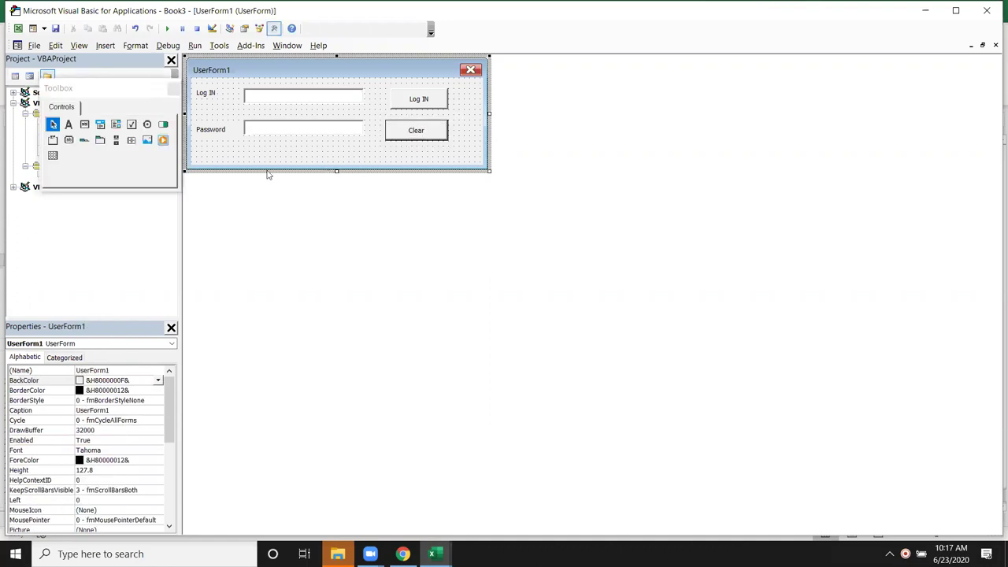
- Add a taller 'Log In as Guest' button below the Password field
click(68, 140)
drag(219, 145, 288, 164)
click(331, 165)
click(250, 157)
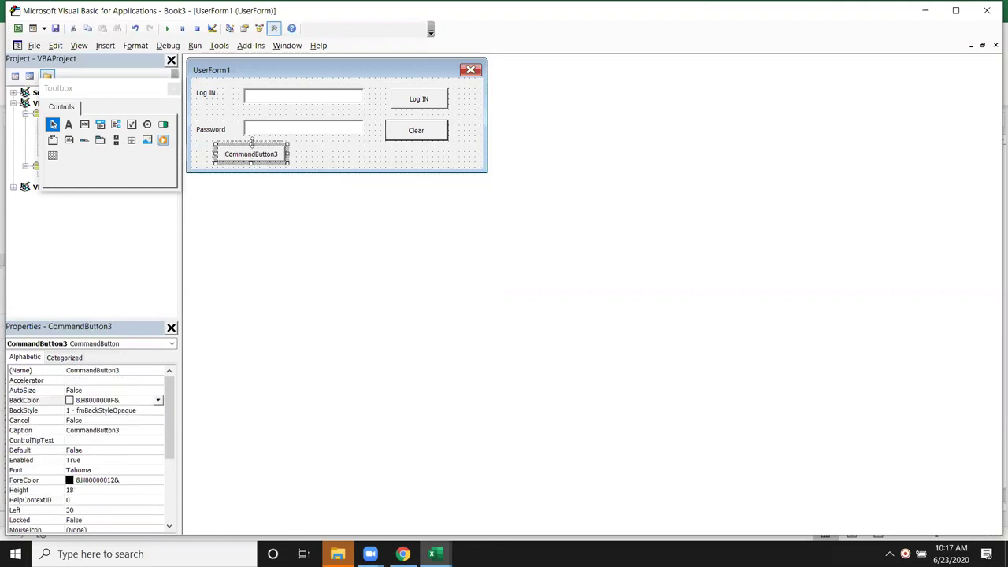
drag(251, 143, 252, 138)
click(252, 154)
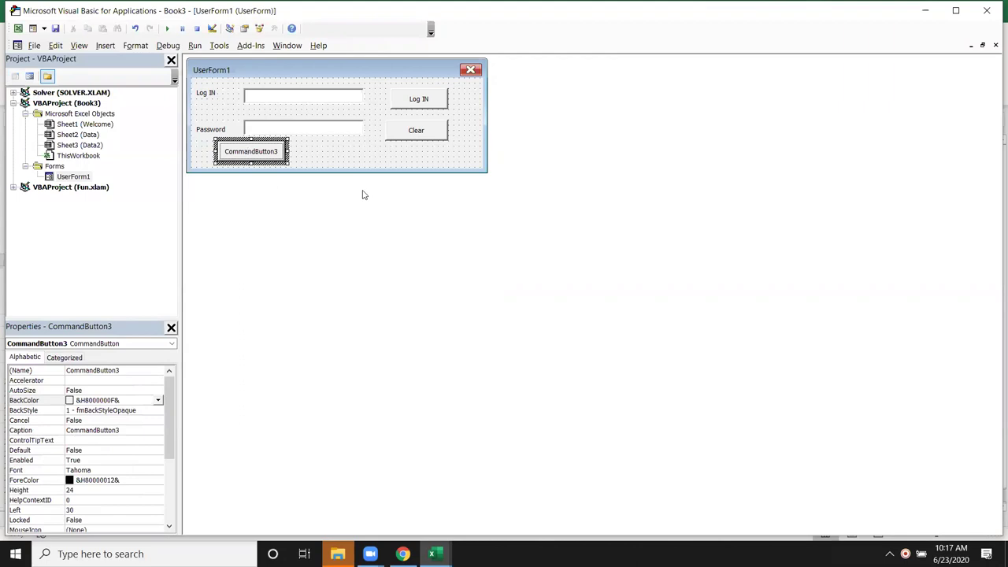
key(Delete)
key(Delete)
key(Delete)
key(BackSpace)
key(BackSpace)
key(BackSpace)
text(Log)
text( Ina)
key(BackSpace)
text(as Guest)
click(437, 167)
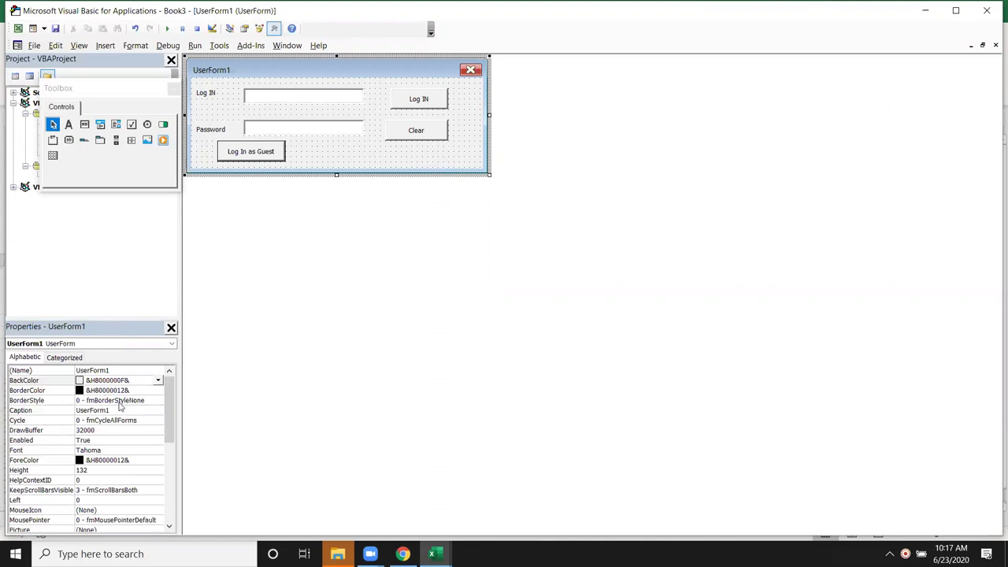
- Caption the form 'Log in' and set the Password box's PasswordChar to *
click(116, 411)
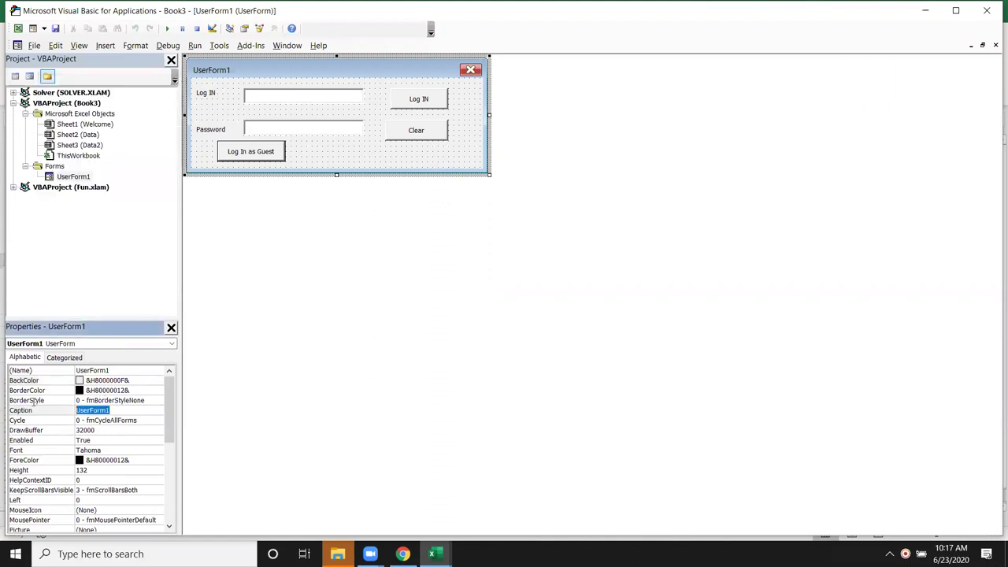
text(Lo)
text(g in)
click(323, 148)
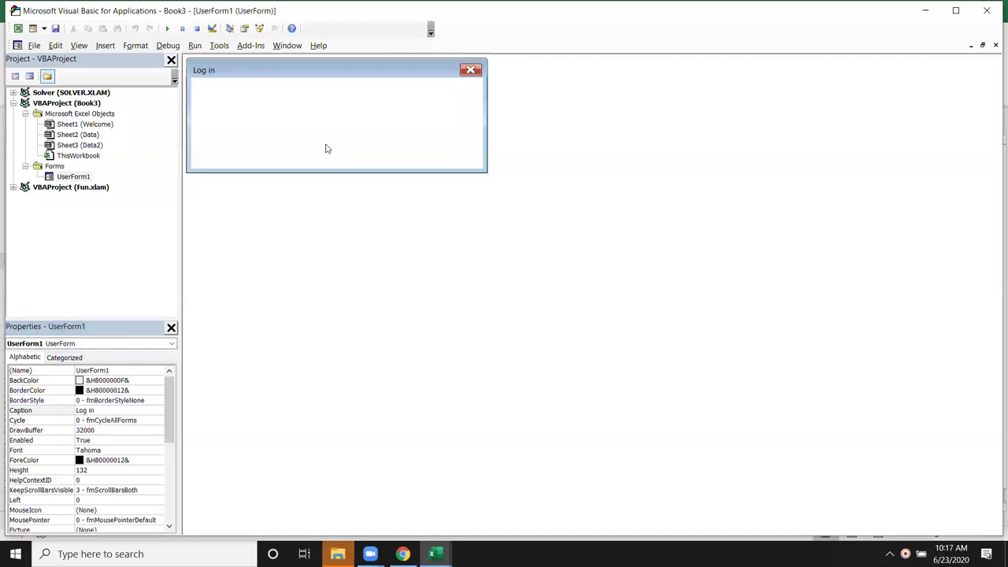
click(315, 132)
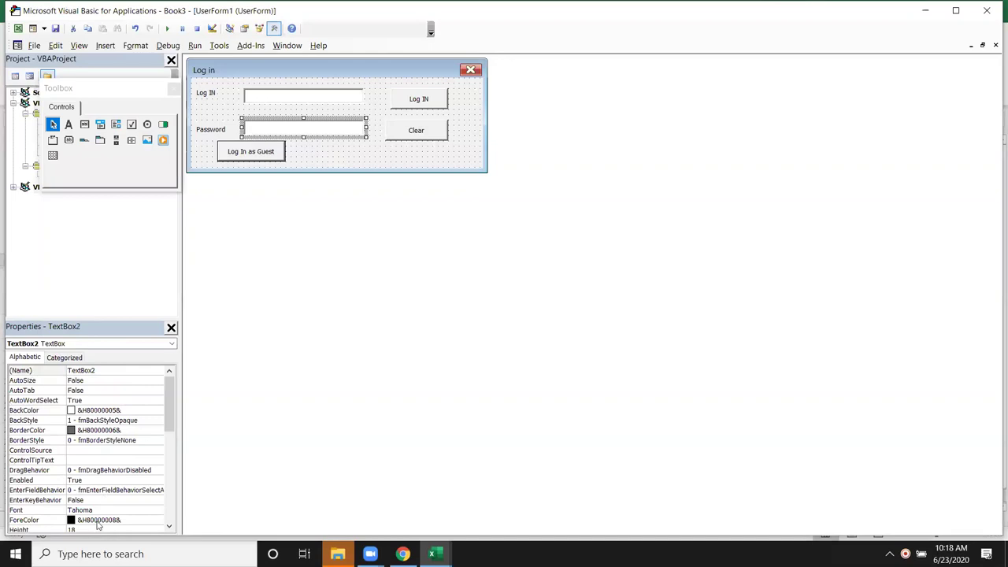
scroll(100, 526, down, 3)
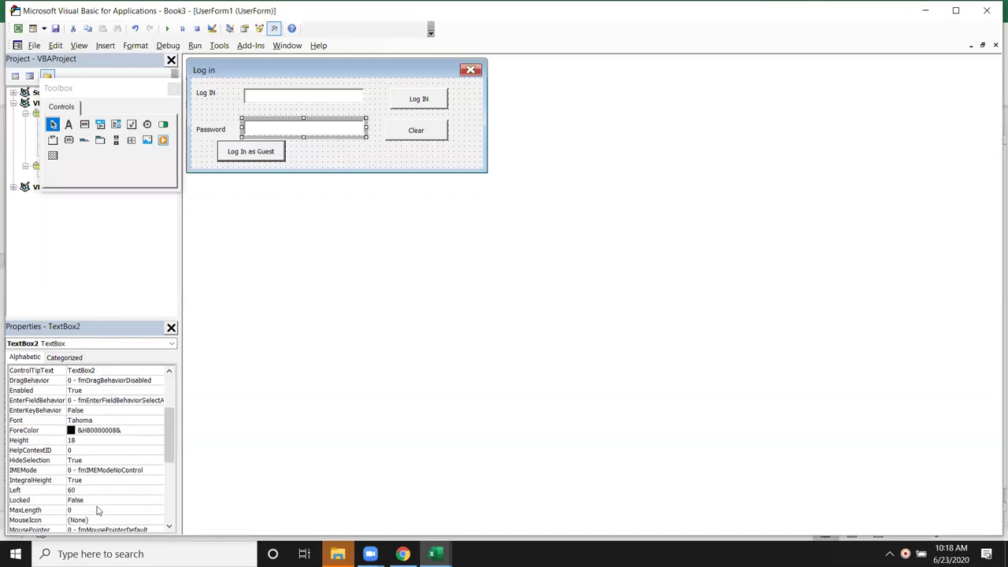
scroll(98, 511, down, 1)
click(98, 520)
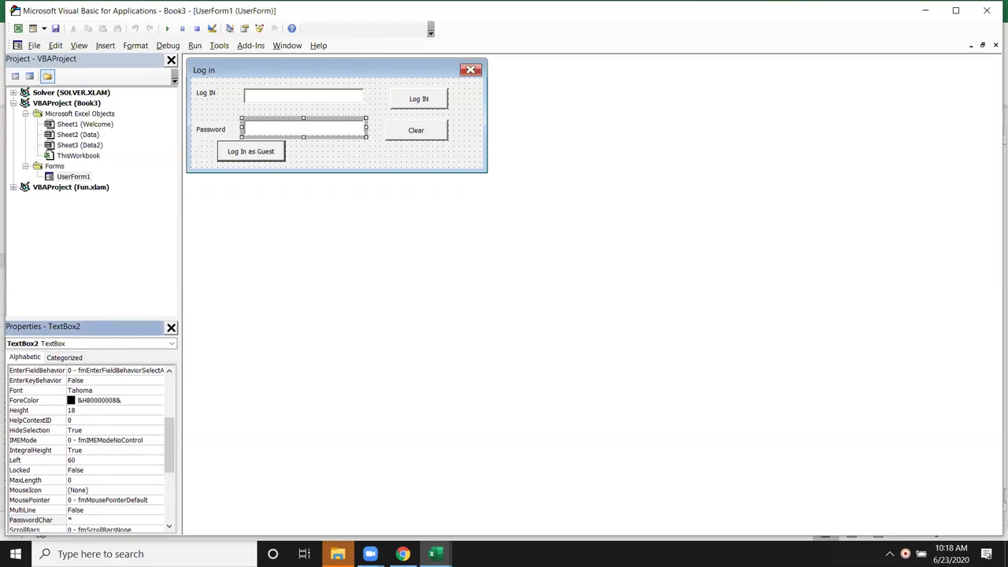
key(Tab)
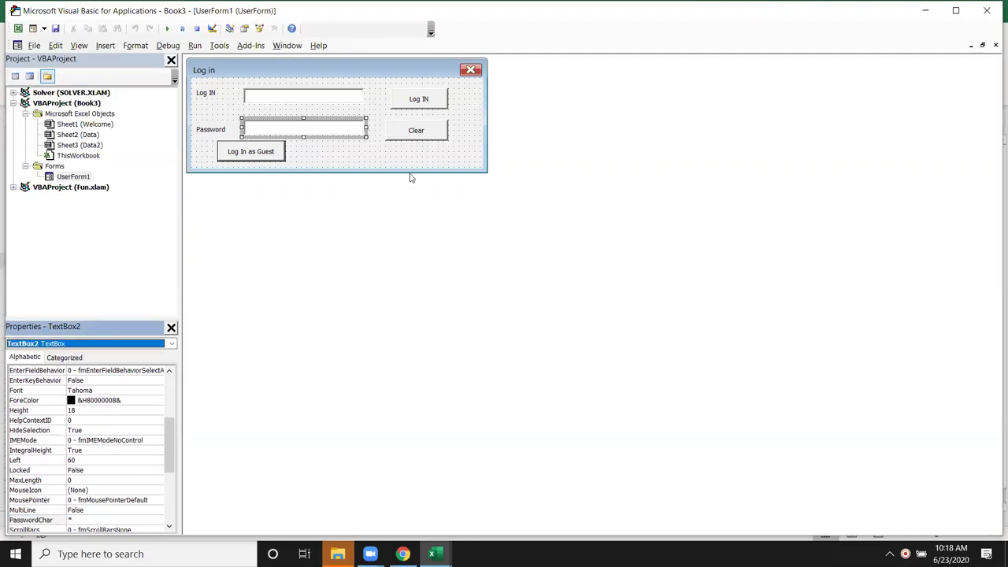
click(409, 176)
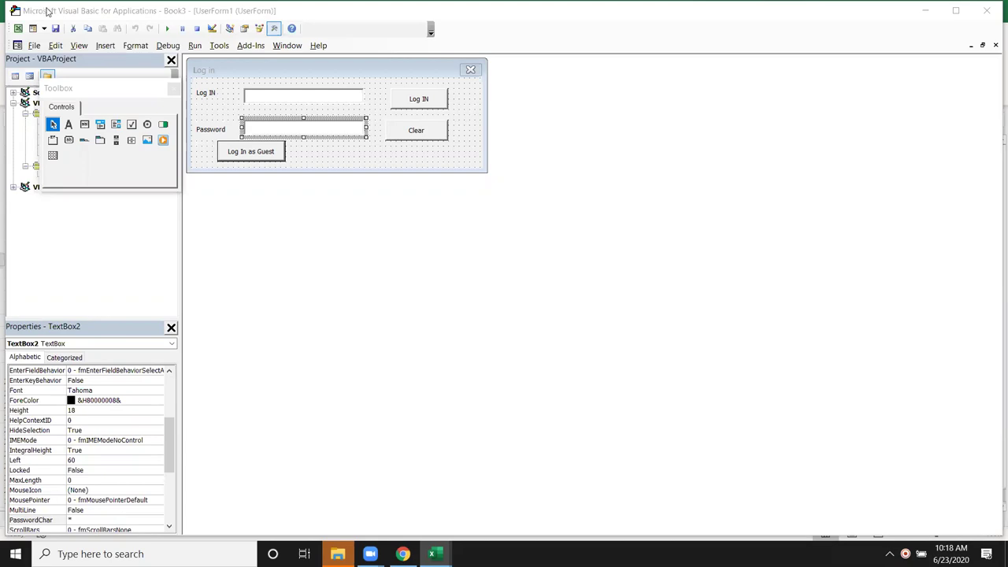
- Make the Log IN text box taller, about 25.2, and shift the Log In as Guest button lower
key(Tab)
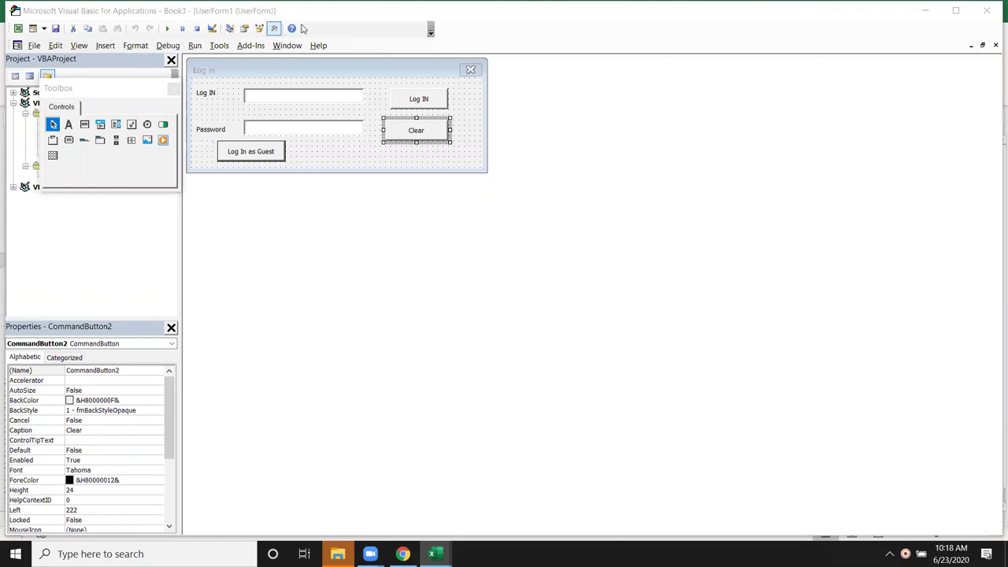
click(403, 100)
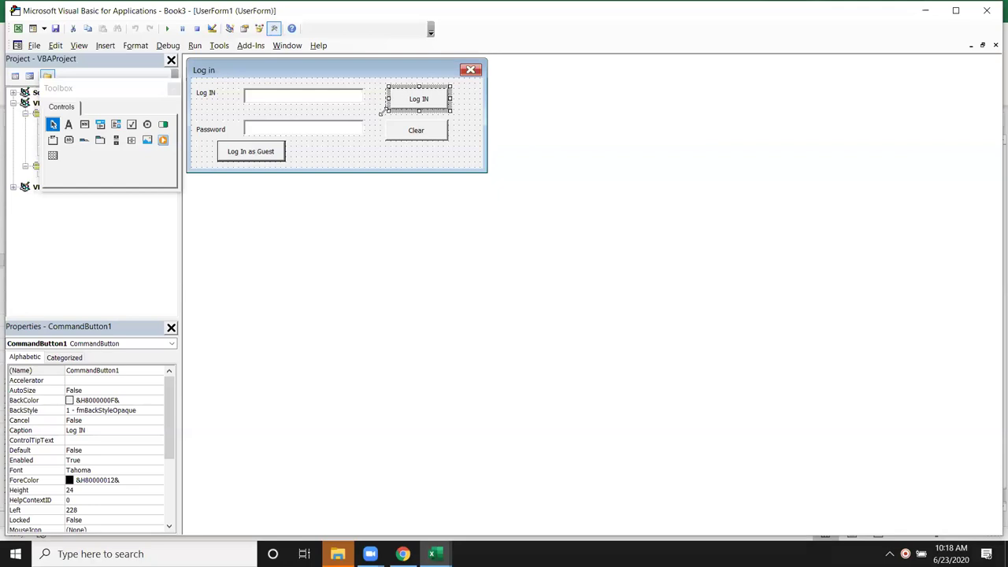
click(403, 155)
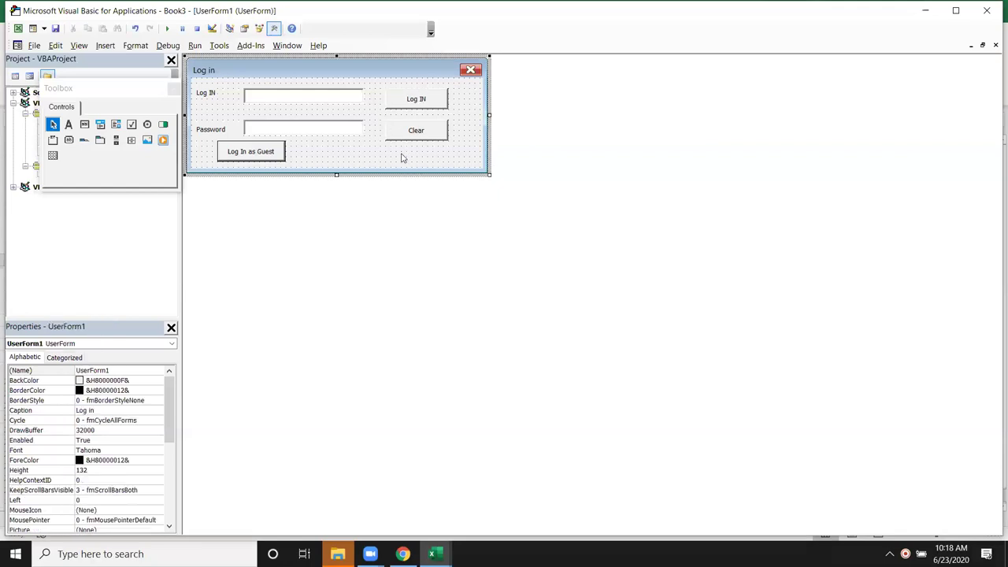
click(300, 102)
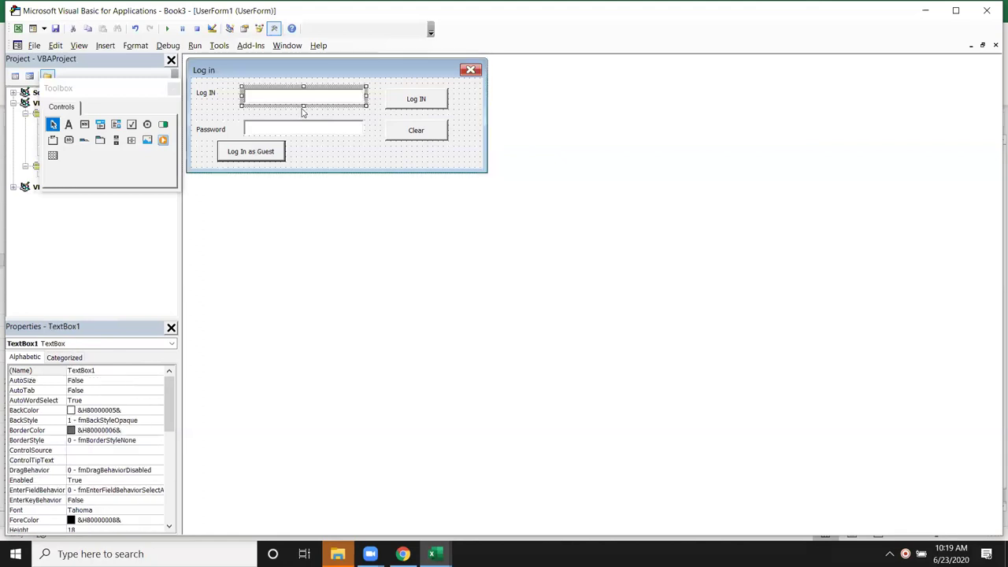
drag(302, 104, 303, 112)
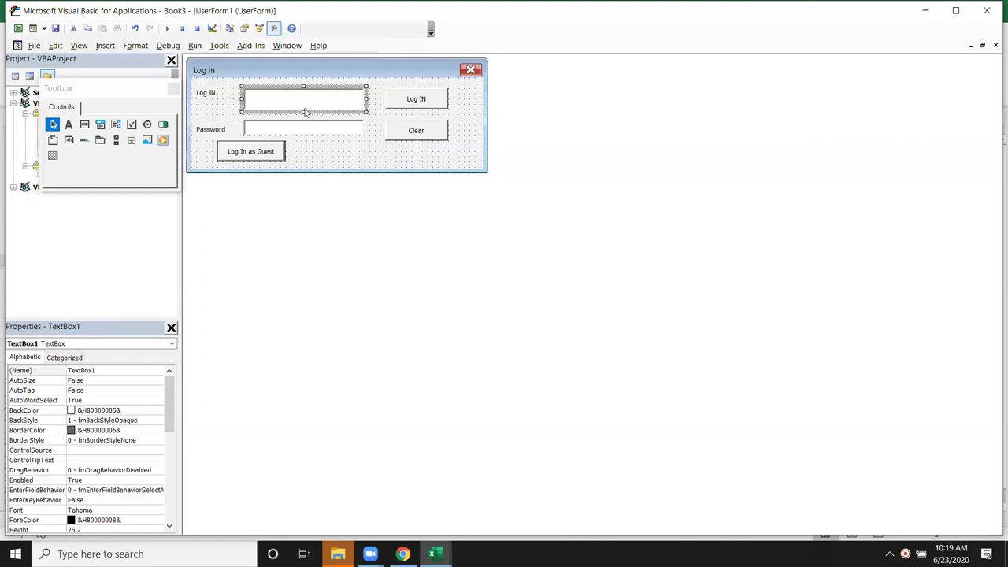
click(333, 130)
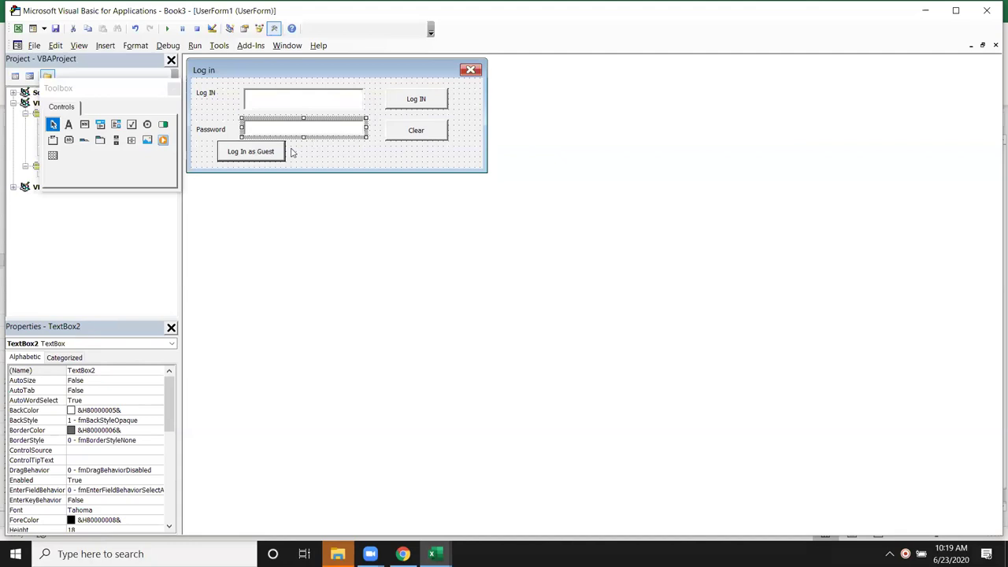
click(281, 161)
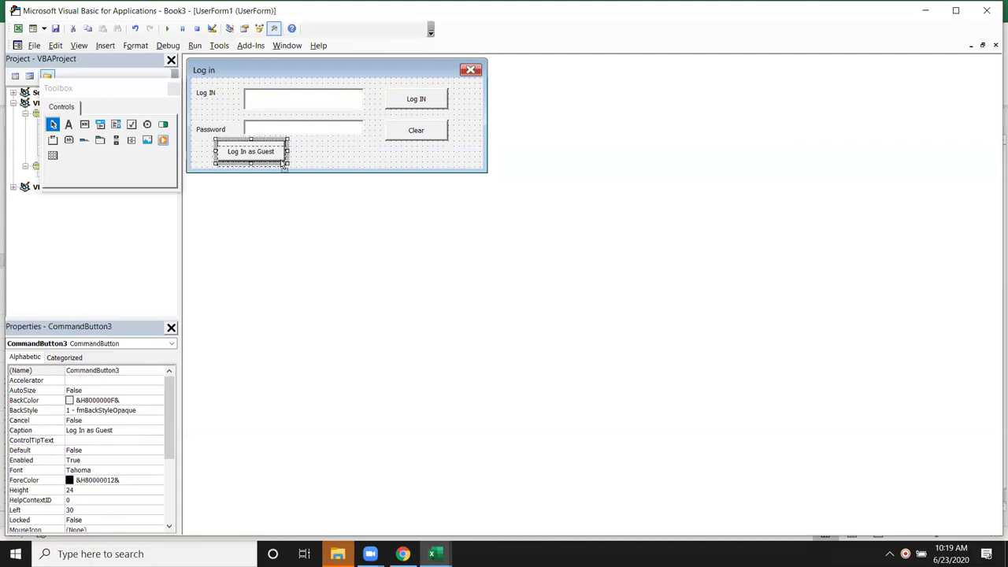
drag(285, 160, 288, 167)
click(312, 136)
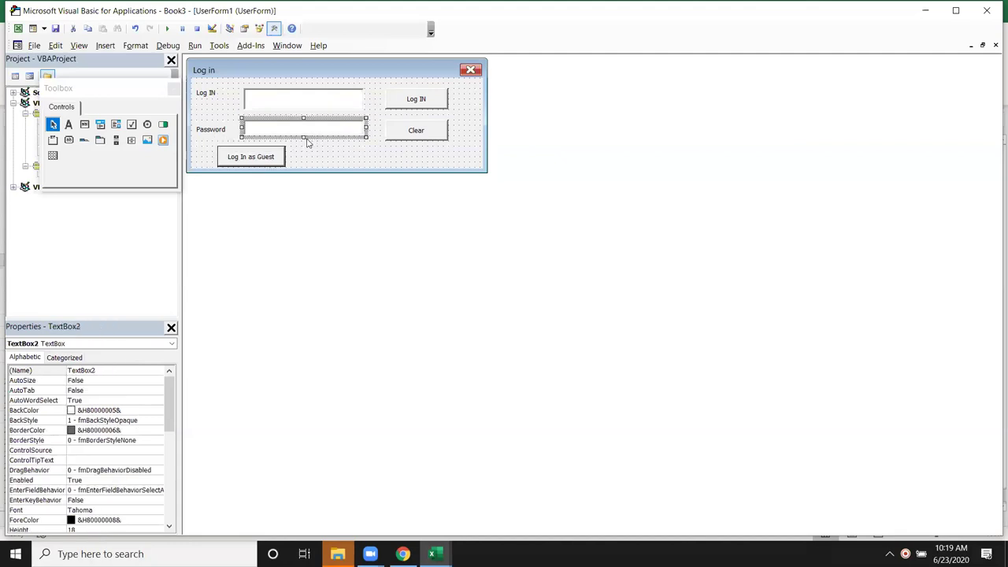
click(367, 155)
click(432, 136)
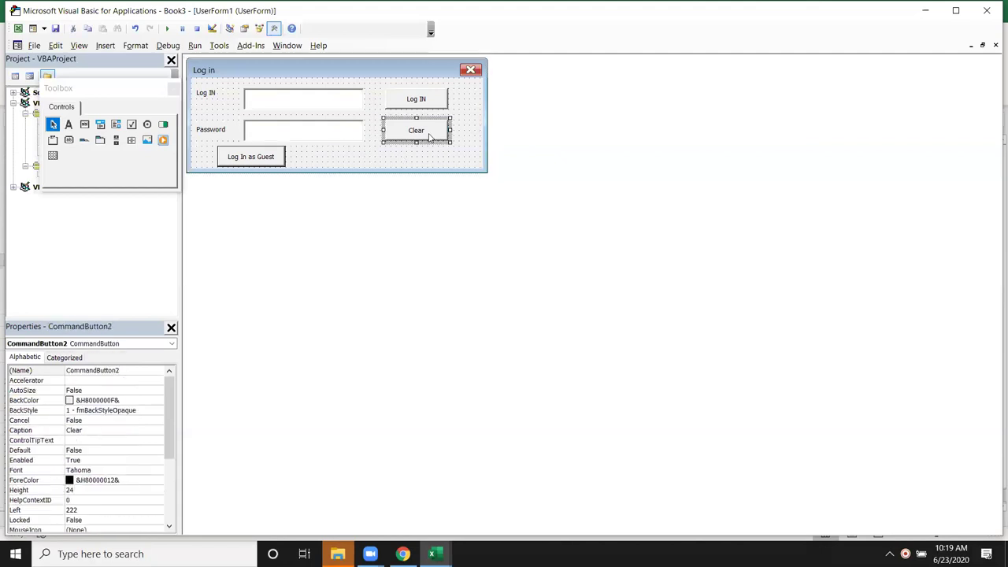
click(430, 129)
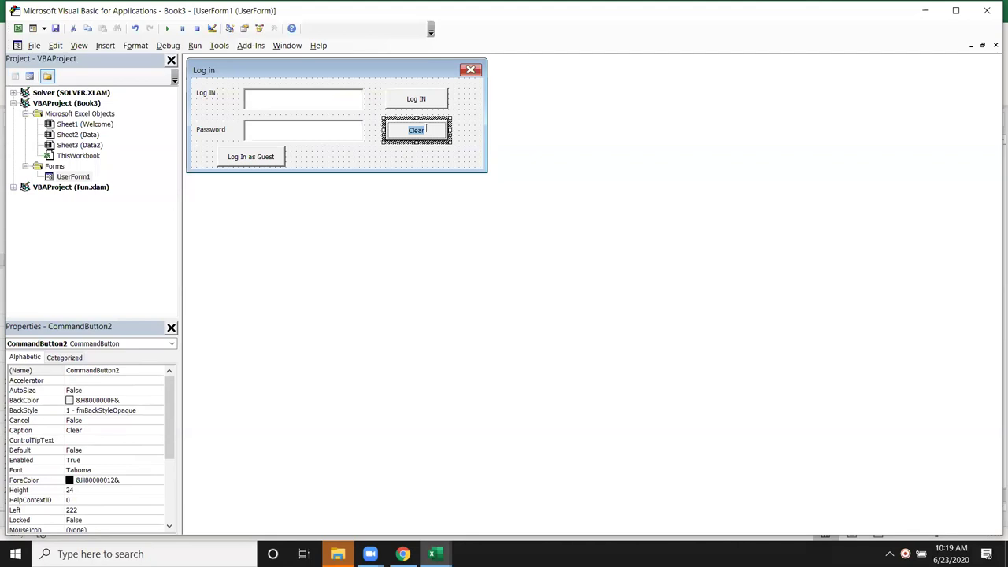
- In the Clear button's click routine, add the line Me.TextBox1.Value = ""
click(417, 147)
double_click(415, 136)
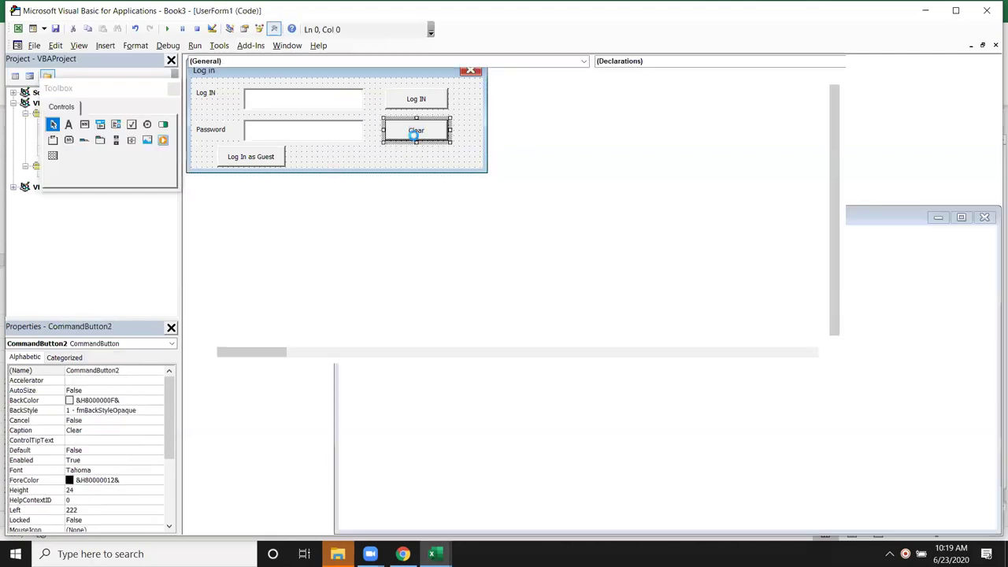
key(Return)
key(Up)
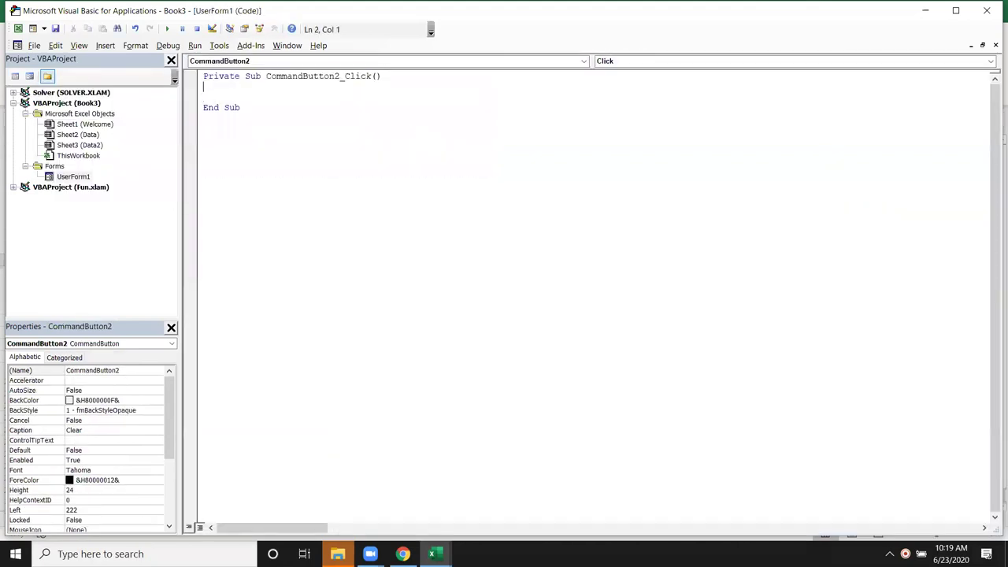
text(me)
text(.)
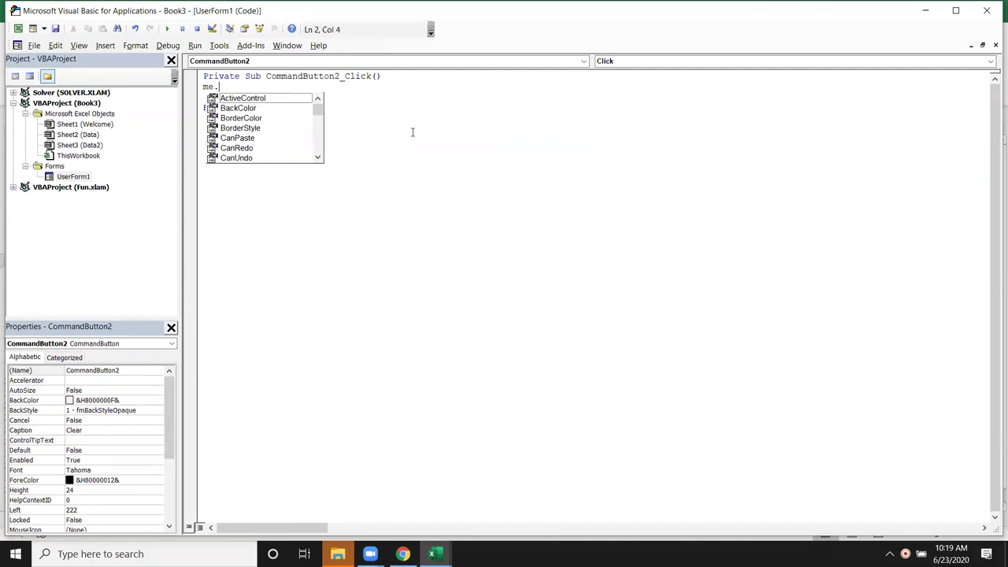
text(u)
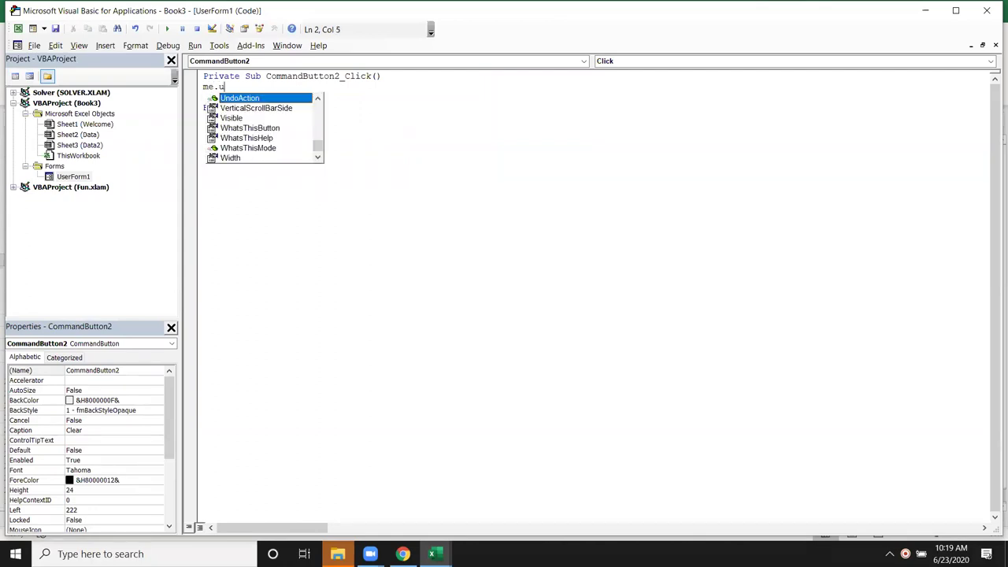
key(BackSpace)
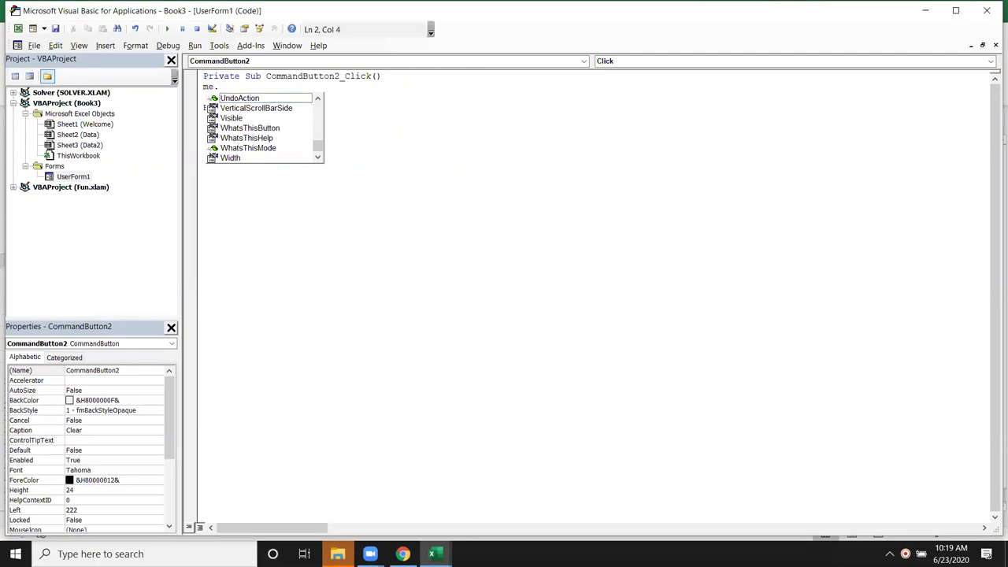
text(me)
key(BackSpace)
key(BackSpace)
text(te)
key(Tab)
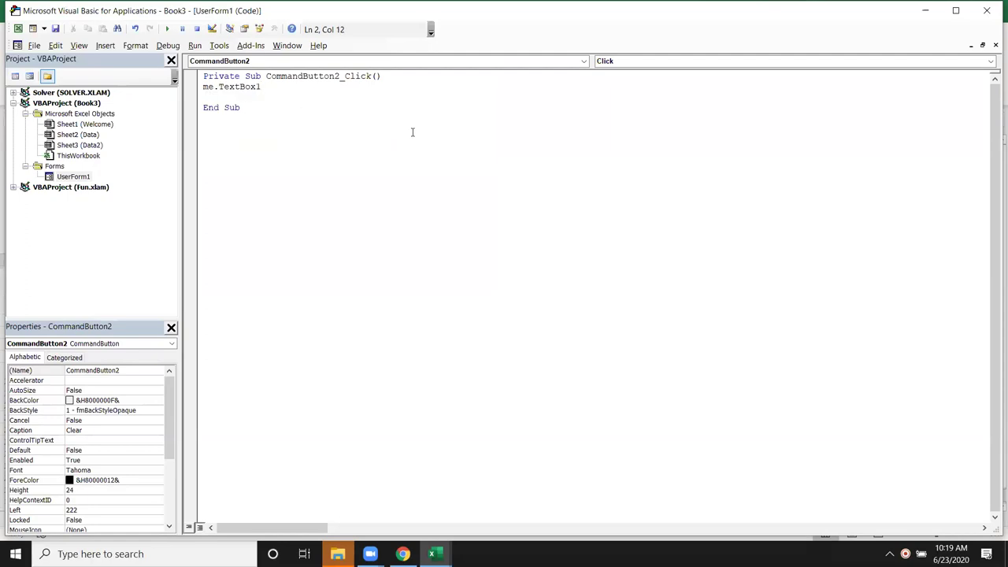
text(.v)
key(Tab)
text(=)
text("")
key(Return)
- Add Me.TextBox2.Value = "" on the next line
text(me.te)
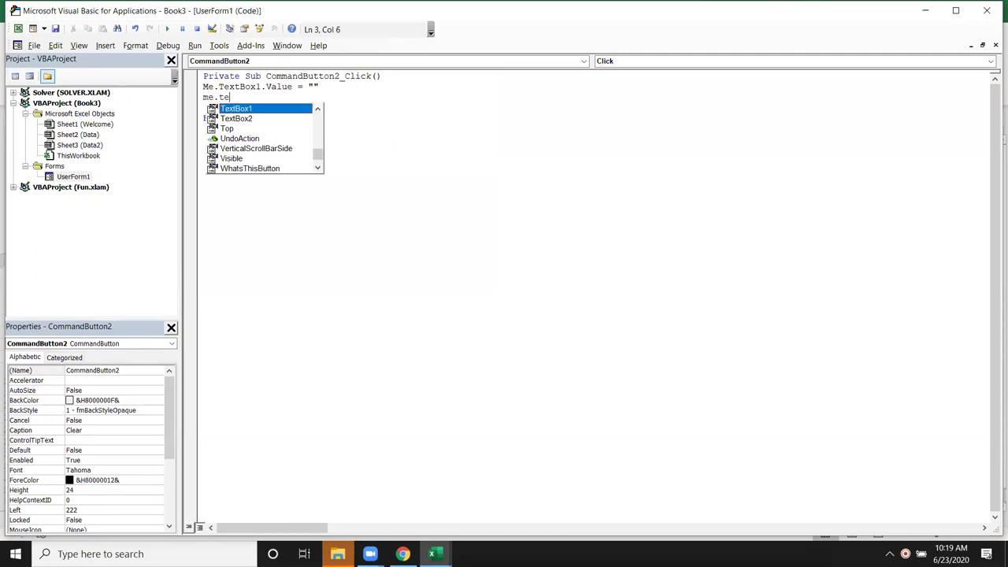
key(Down)
key(Tab)
text(.v)
key(Tab)
text(=)
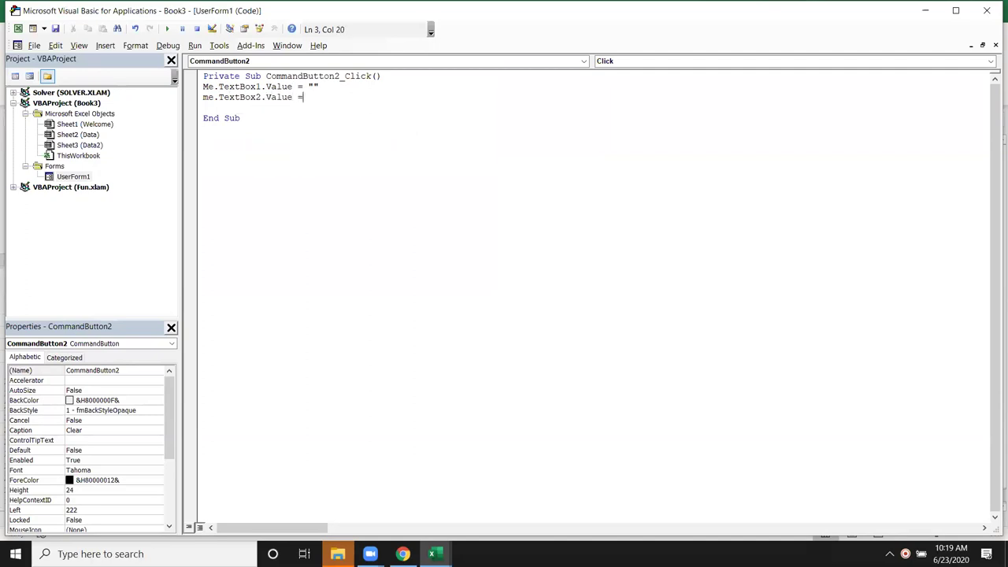
text("")
- Run the form, enter 'adsa' and a password, confirm Clear empties both fields, then close it
click(275, 132)
click(167, 28)
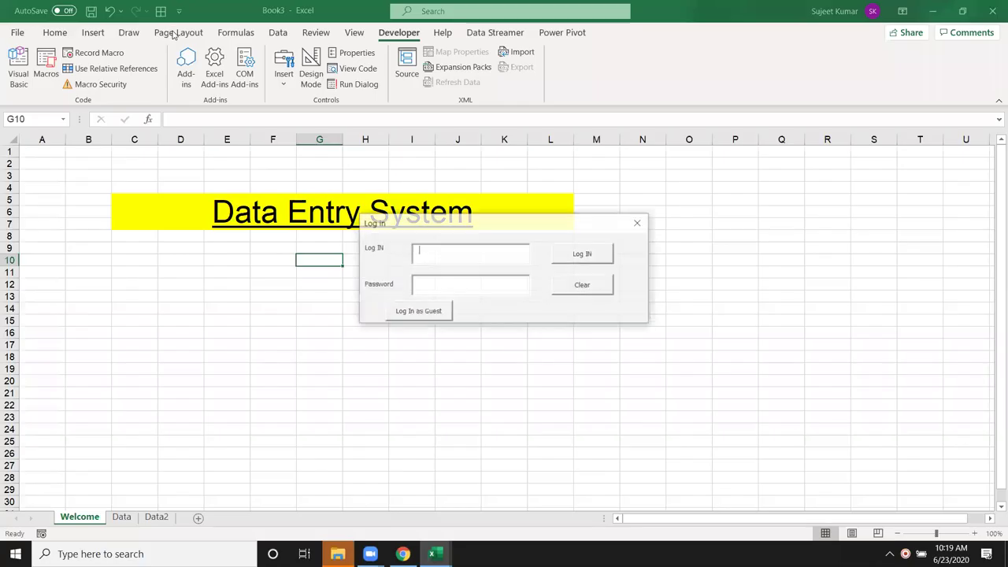
text(adsa)
click(441, 282)
text(****)
click(592, 290)
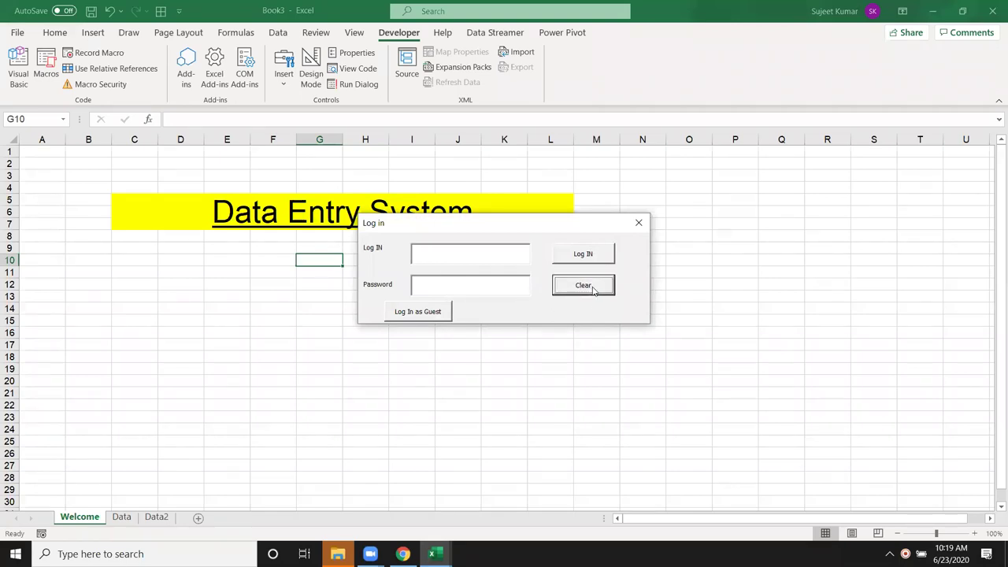
click(639, 225)
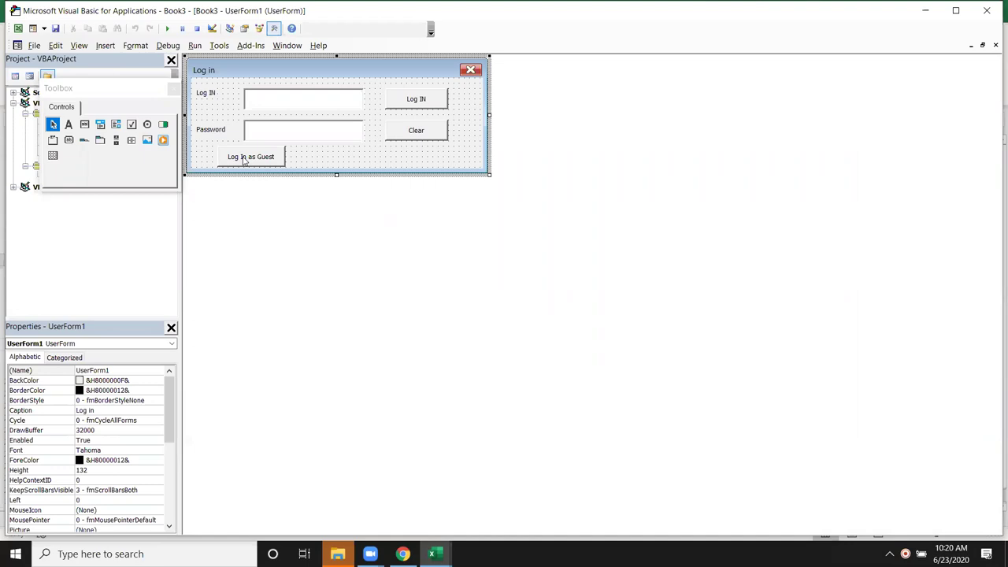
- Start the Log In as Guest routine with Sheet1.Activate
double_click(244, 158)
key(Return)
key(Return)
key(Up)
key(Up)
text(unload)
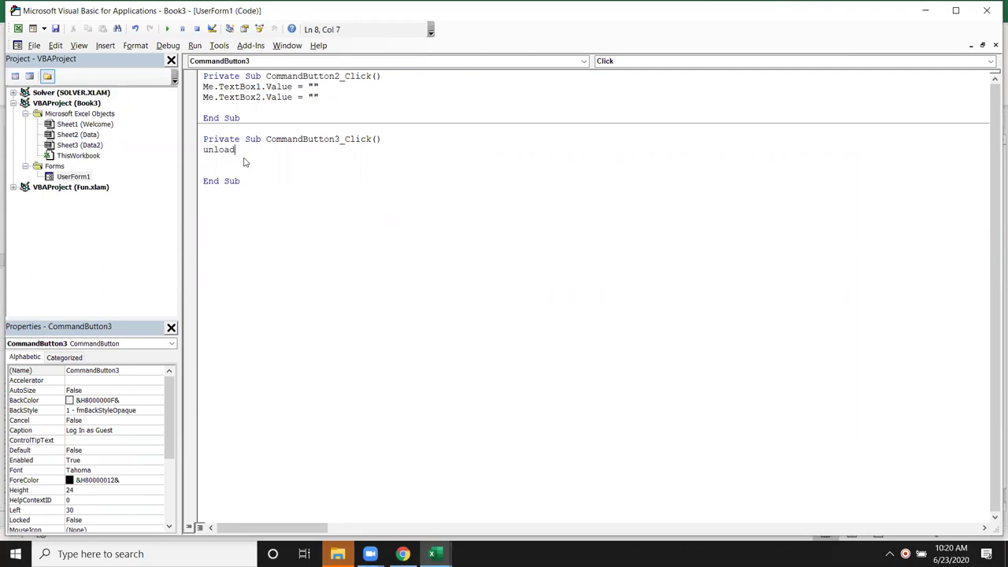
text( me)
key(BackSpace)
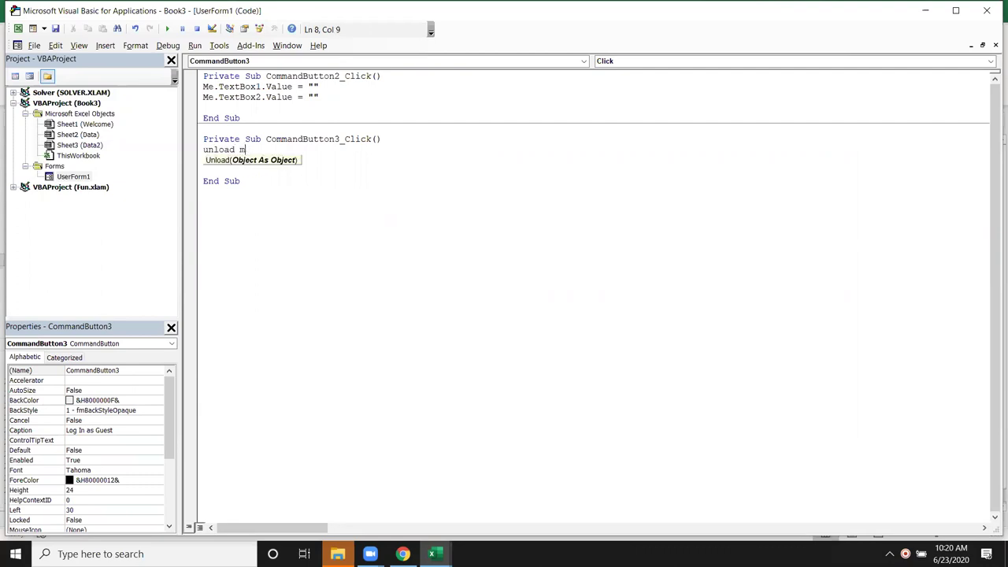
key(BackSpace)
key(BackSpace)
key(BackSpace)
key(BackSpace)
key(BackSpace)
key(BackSpace)
key(BackSpace)
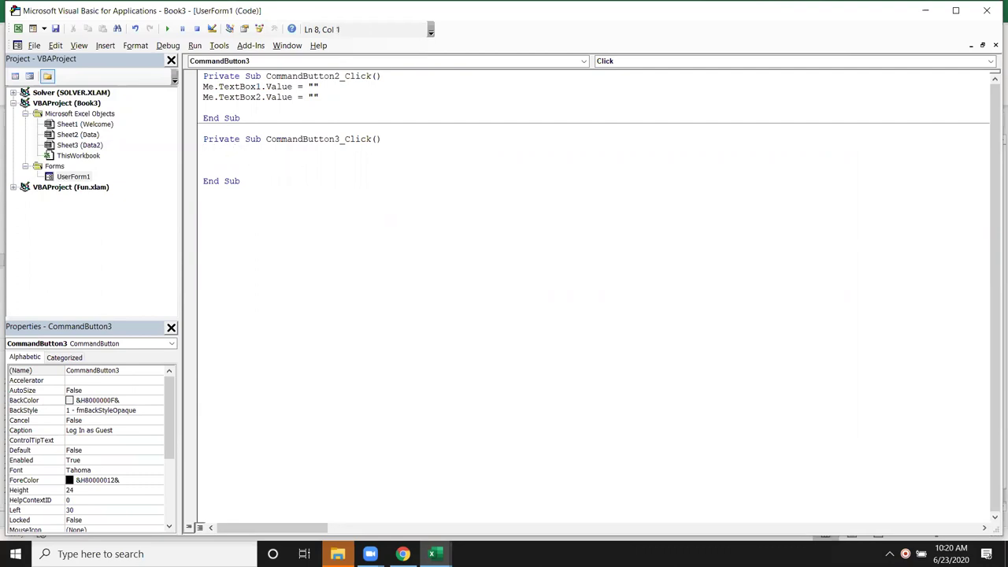
text(sheet1.)
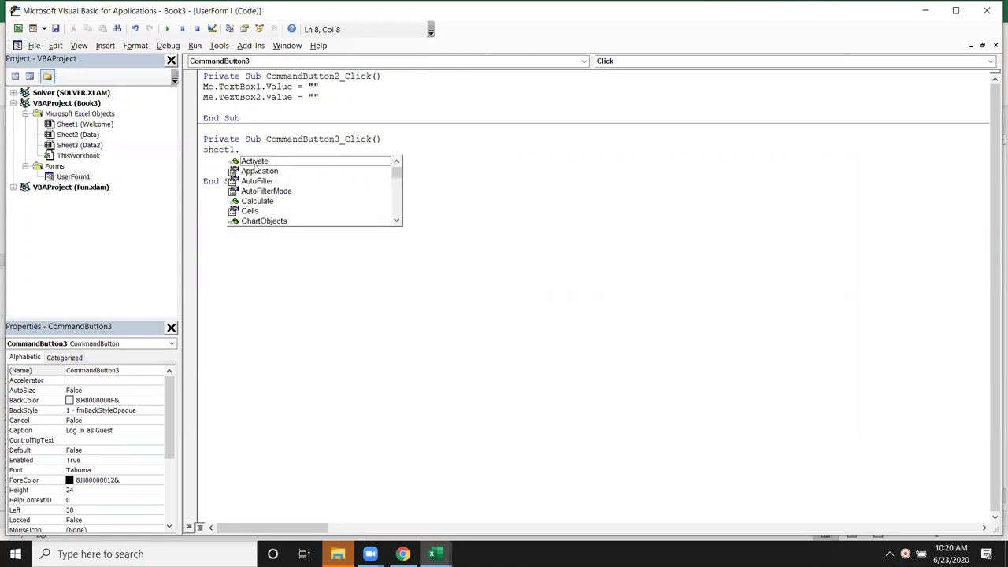
click(254, 162)
double_click(255, 163)
key(Return)
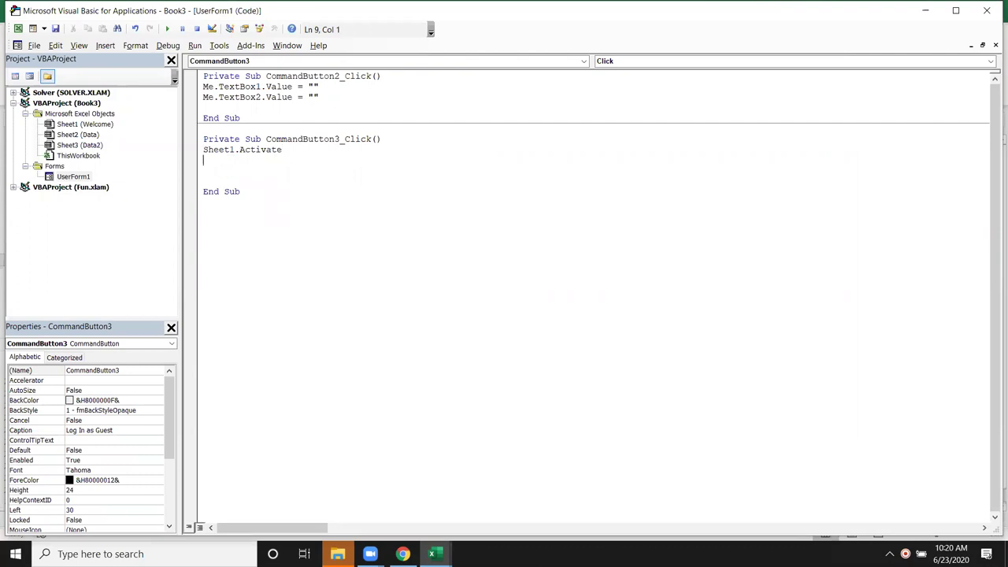
- Set Sheet2.Visible and Sheet3.Visible to xlSheetVeryHidden in the guest routine
text(sheet2)
text(.vi)
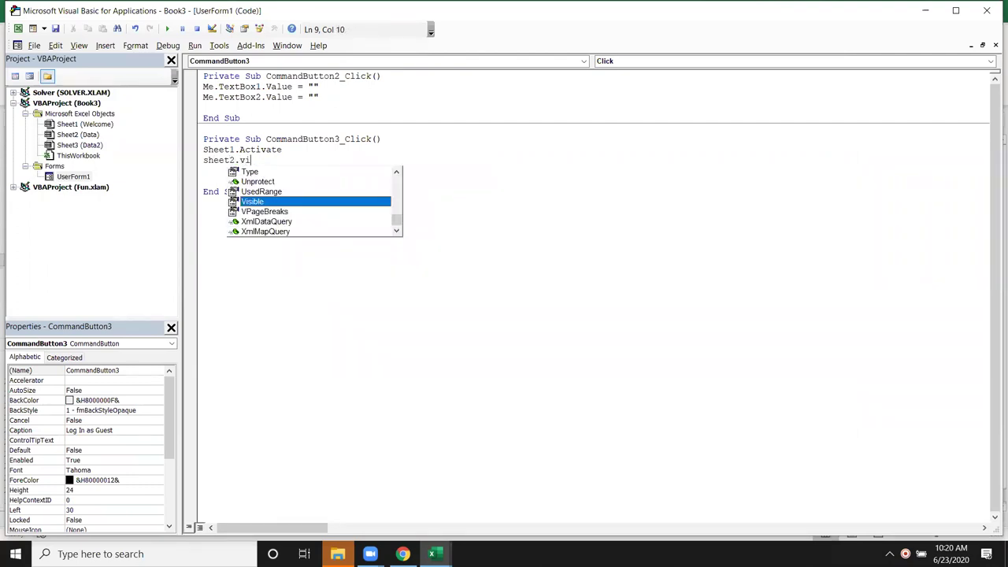
key(Tab)
text(=)
key(Down)
key(Down)
key(Tab)
key(Return)
text(sheet.)
key(BackSpace)
text(3.visible)
key(Tab)
text(=)
key(Down)
key(Tab)
key(Return)
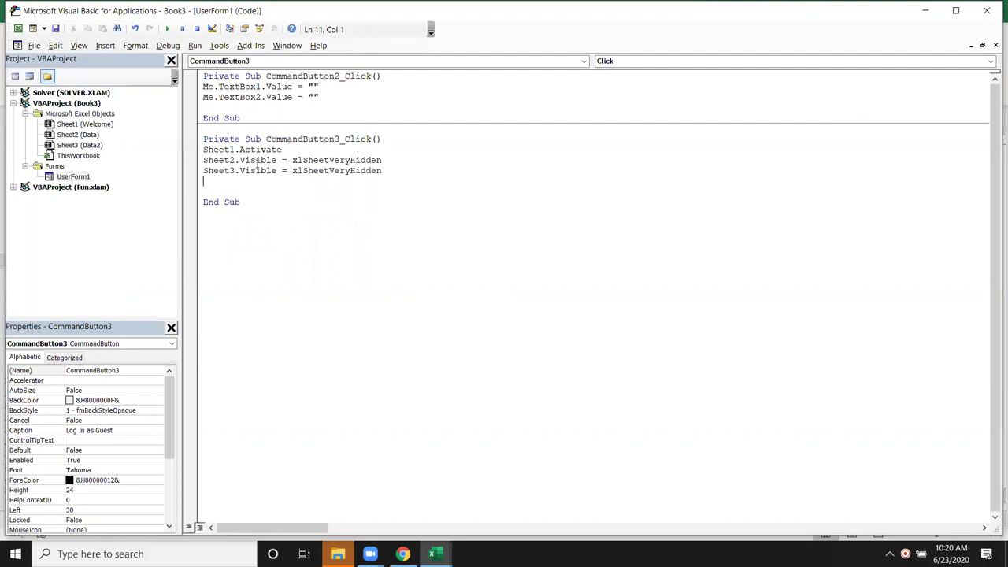
- Add Unload Me at the end of the guest routine
double_click(73, 178)
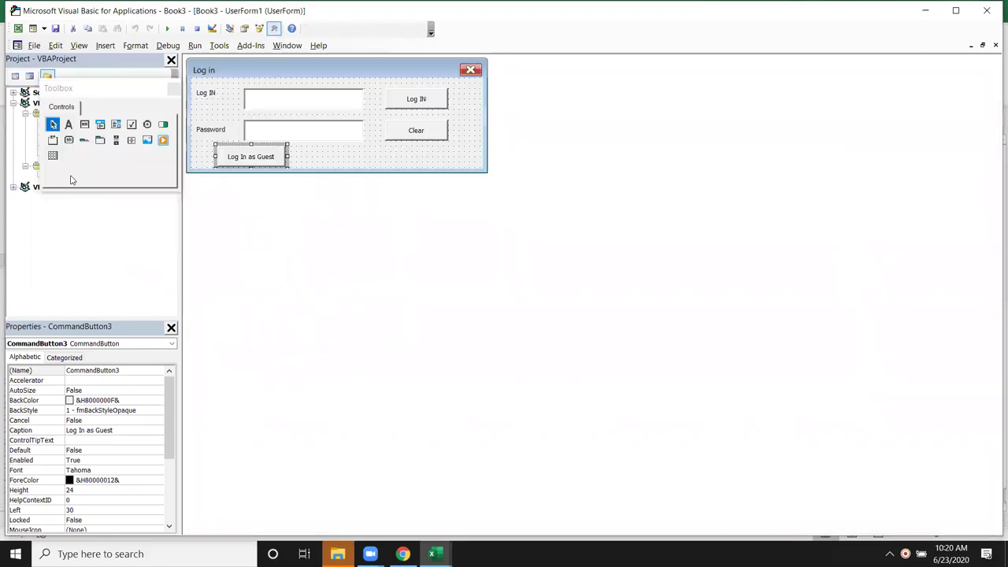
click(225, 86)
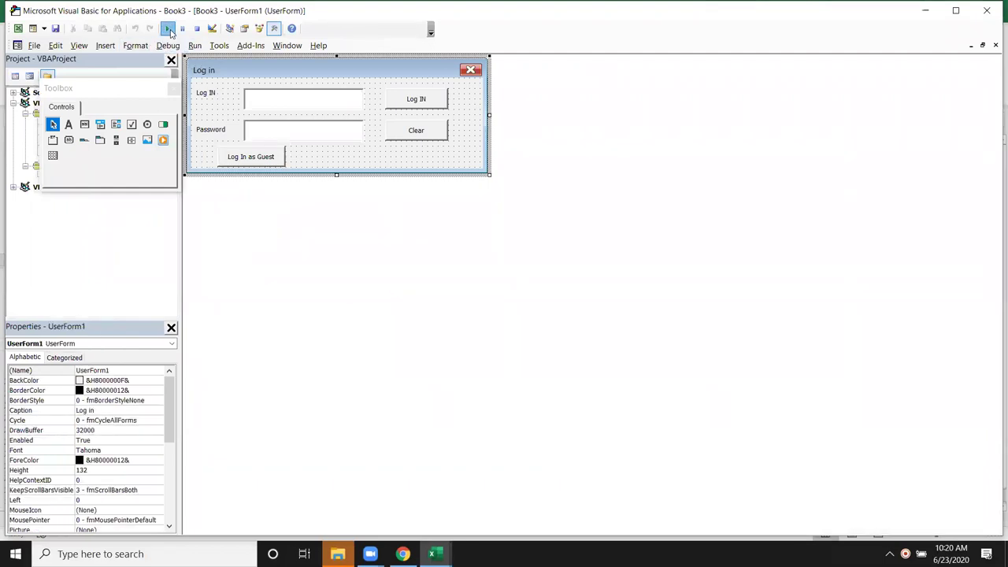
double_click(250, 165)
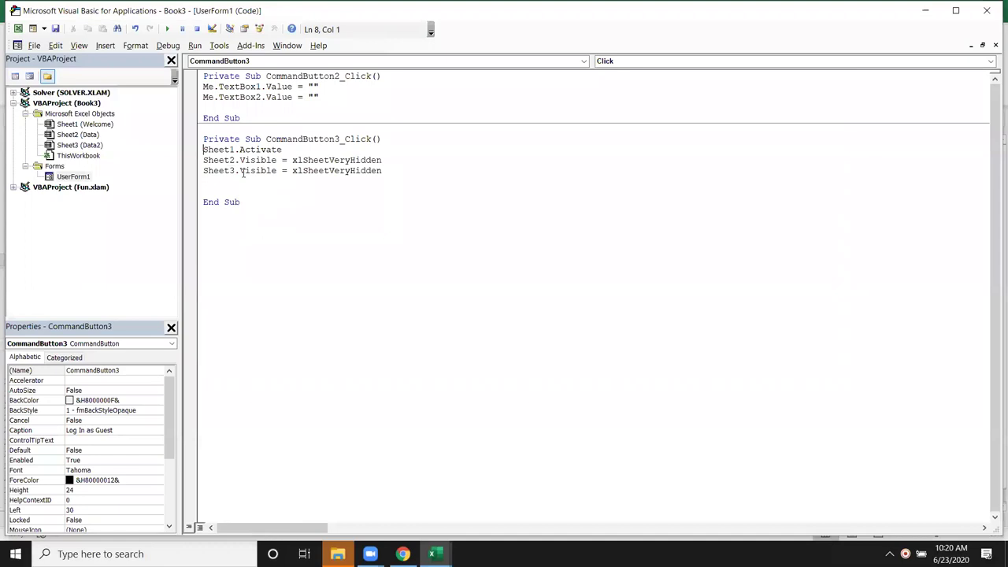
click(230, 183)
key(Return)
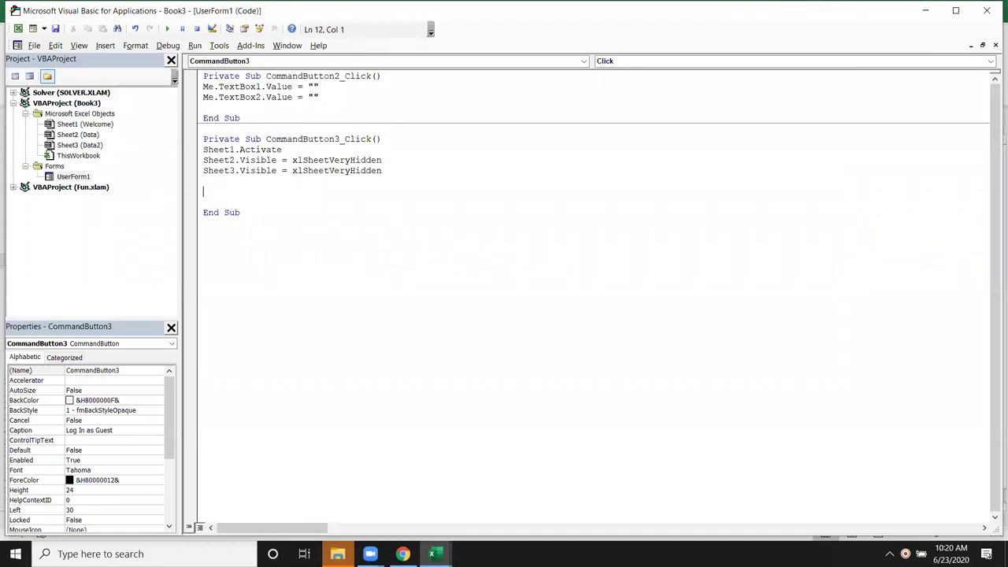
text(unloa)
text(d me)
click(230, 183)
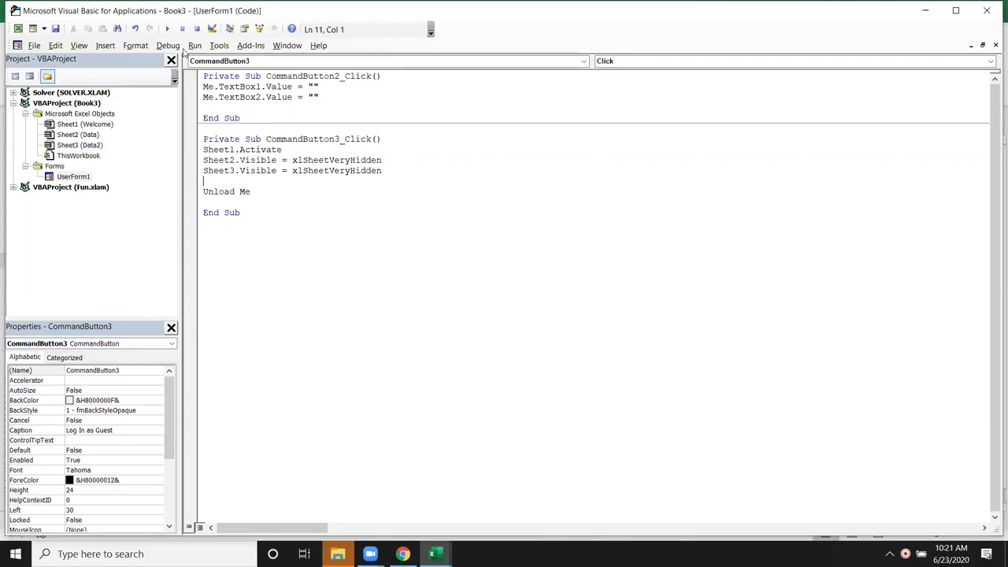
- Run the form, log in as guest, and check only the Welcome sheet remains visible
click(167, 28)
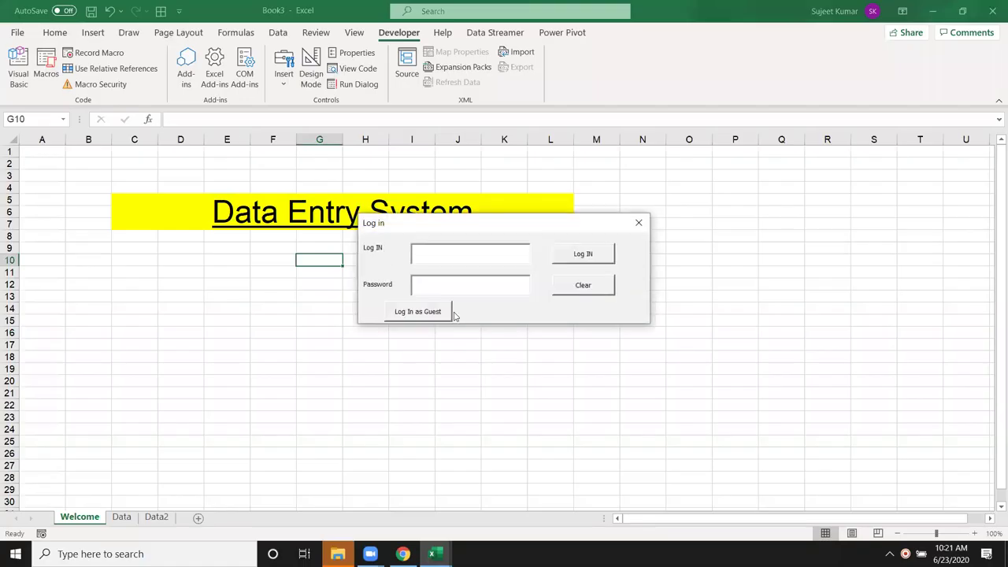
click(427, 315)
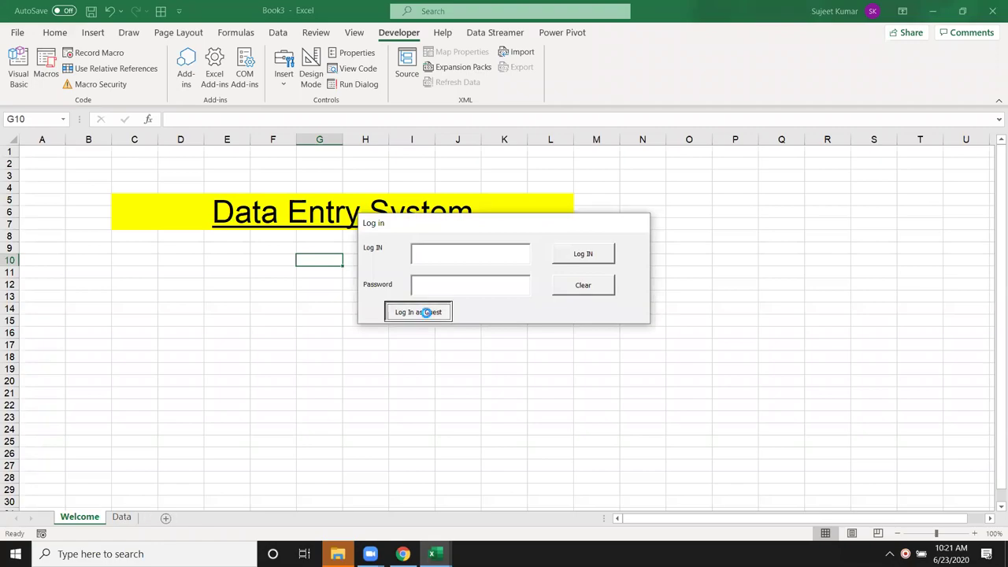
key(alt+F11)
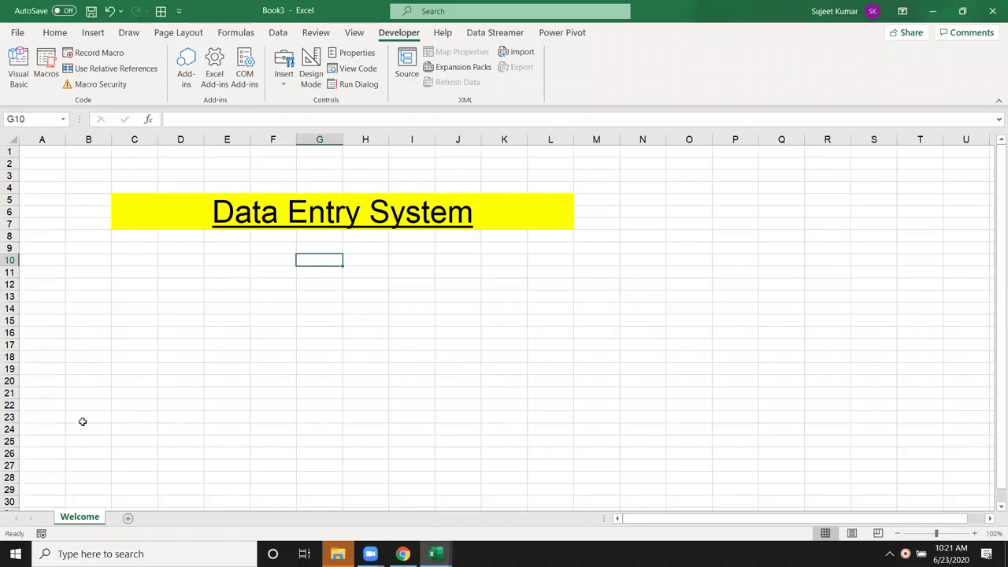
drag(117, 189, 384, 318)
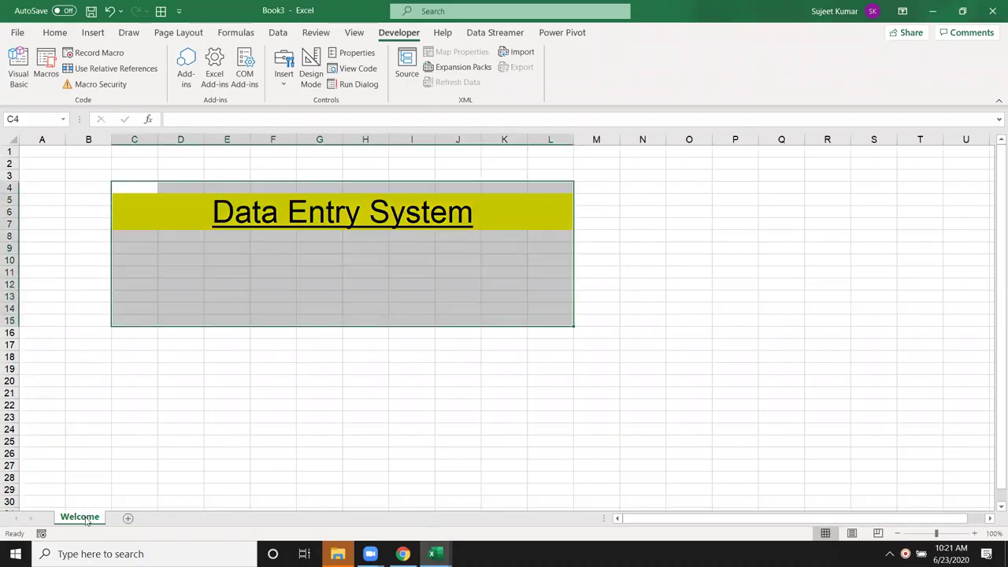
click(191, 370)
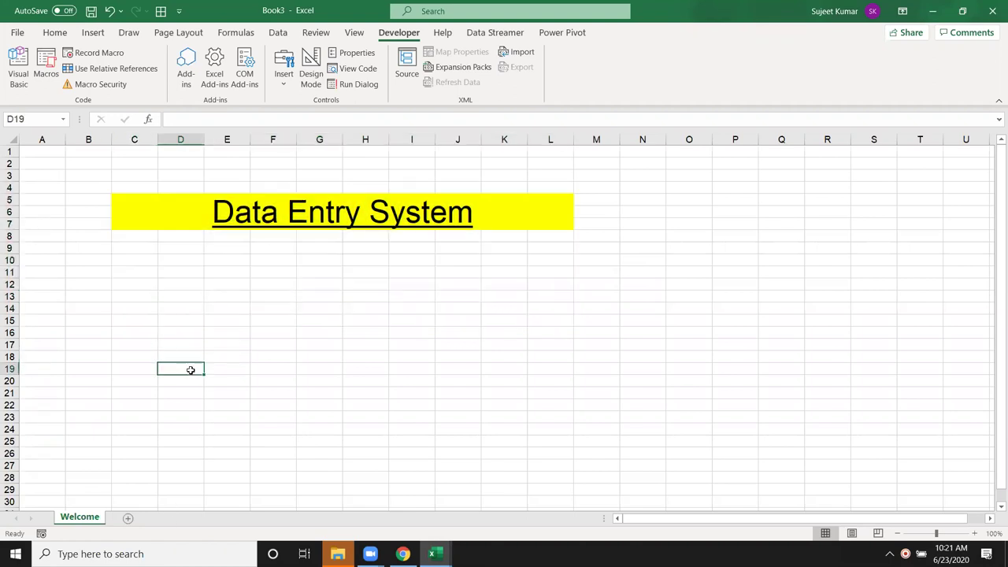
key(alt+F11)
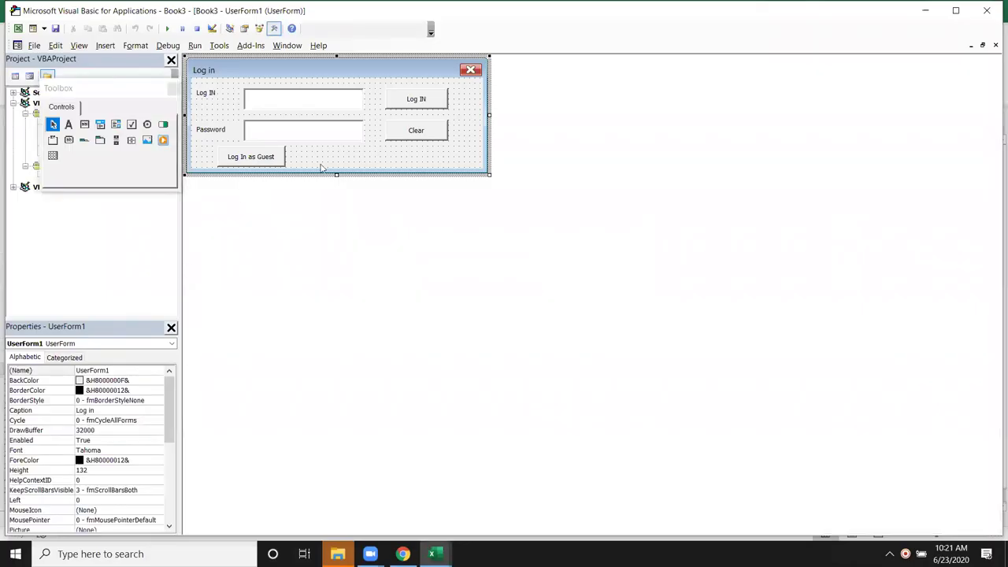
- Create the empty CommandButton1_Click routine for the Log IN button with blank lines inside
click(425, 109)
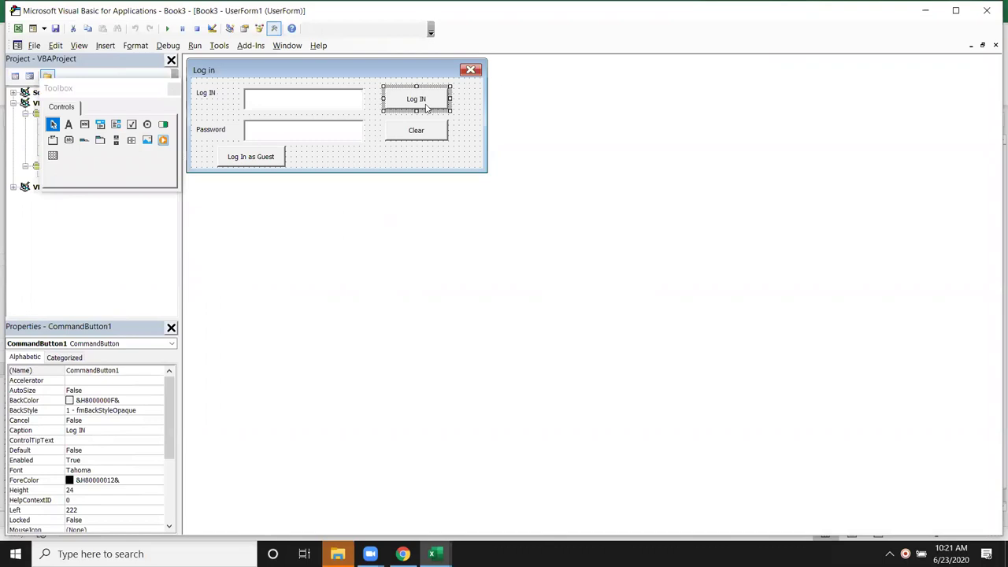
double_click(418, 100)
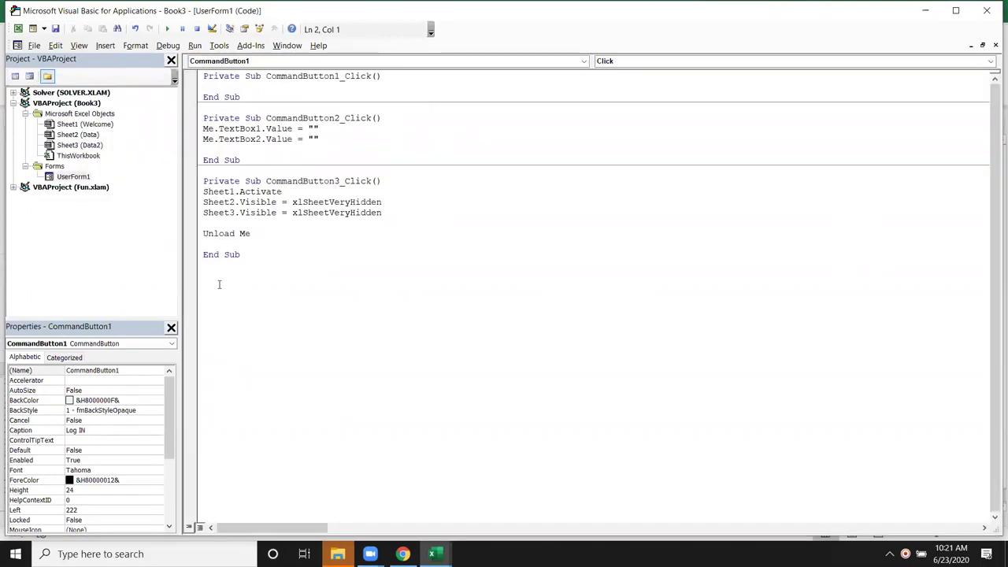
key(Return)
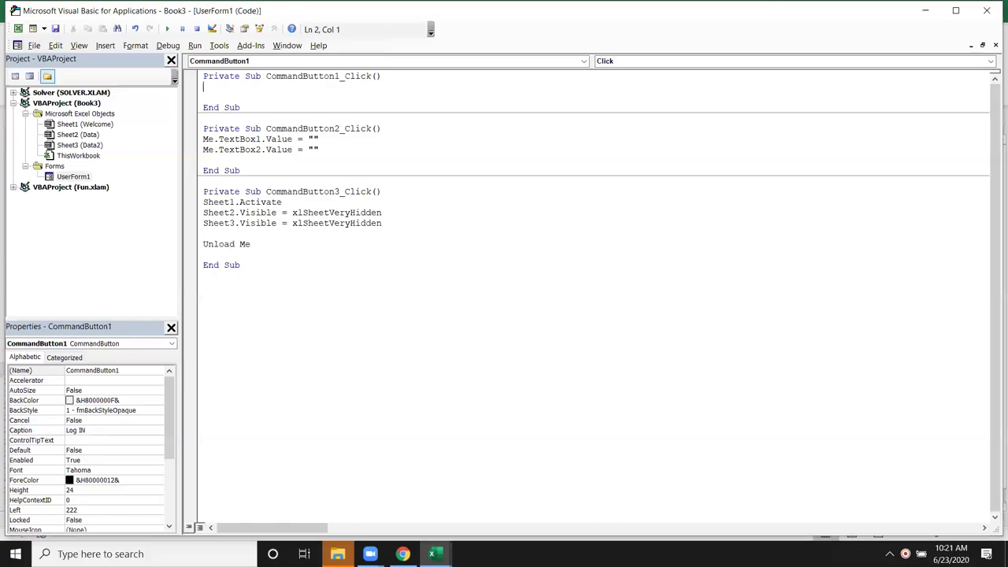
key(alt+F11)
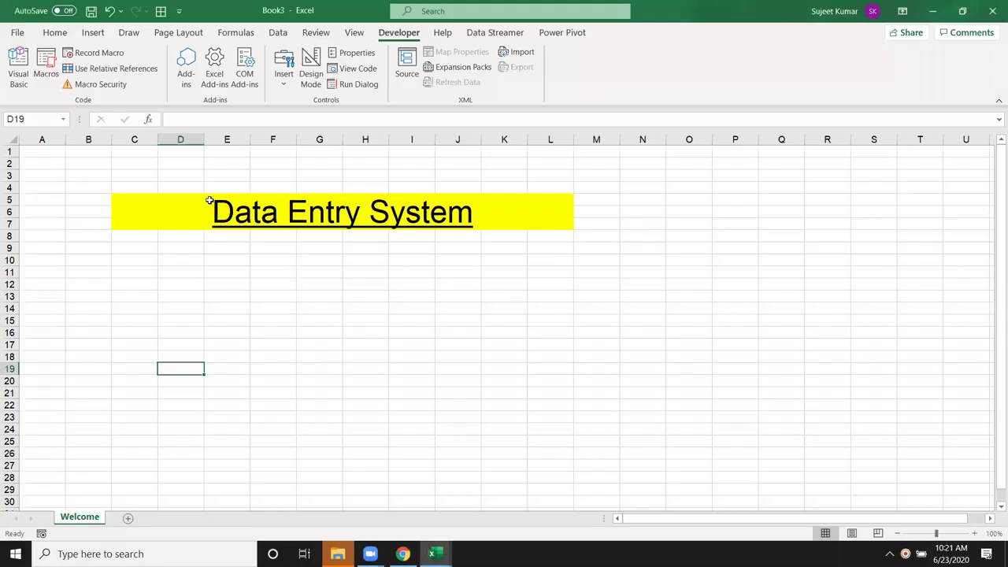
key(alt+F11)
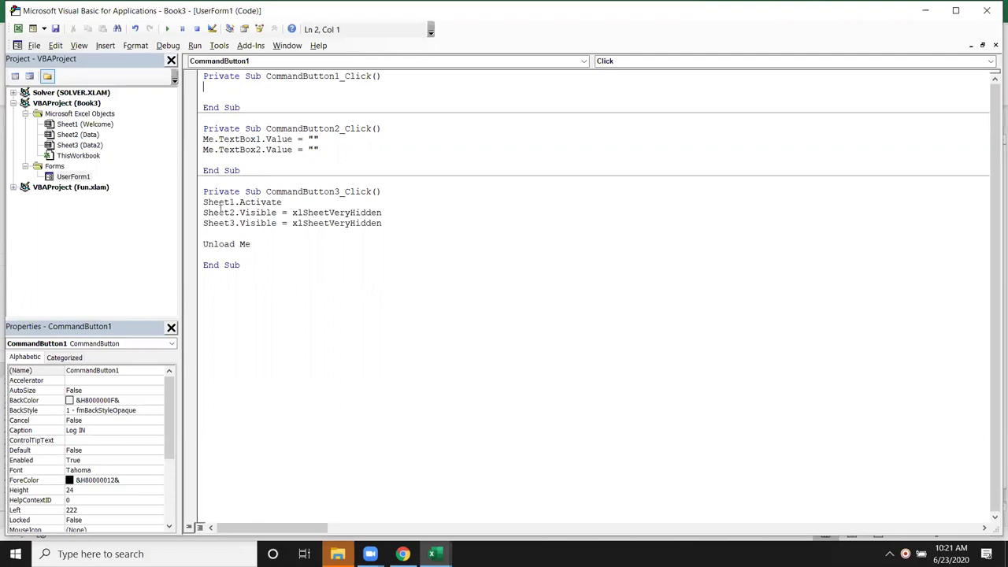
drag(203, 213, 214, 234)
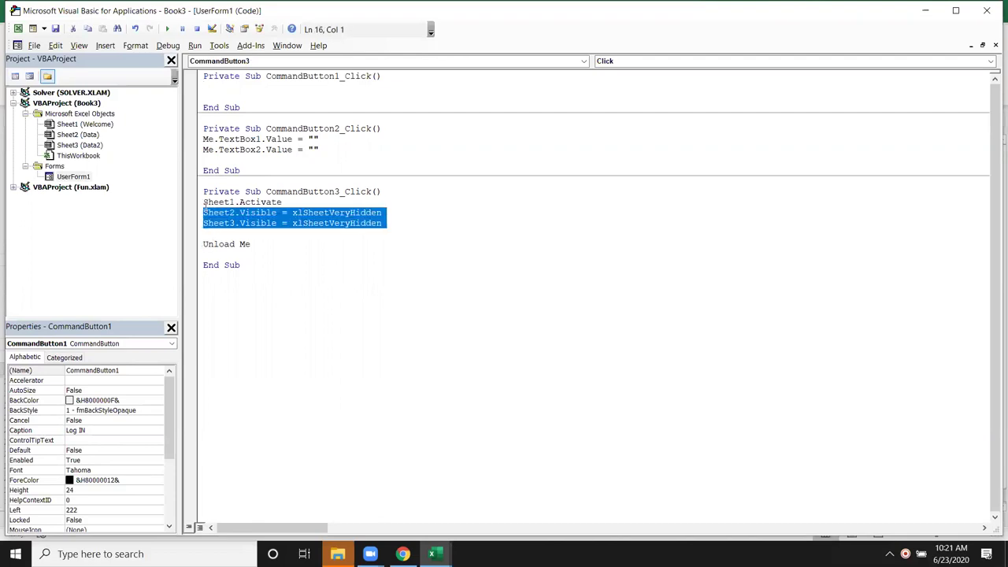
double_click(205, 204)
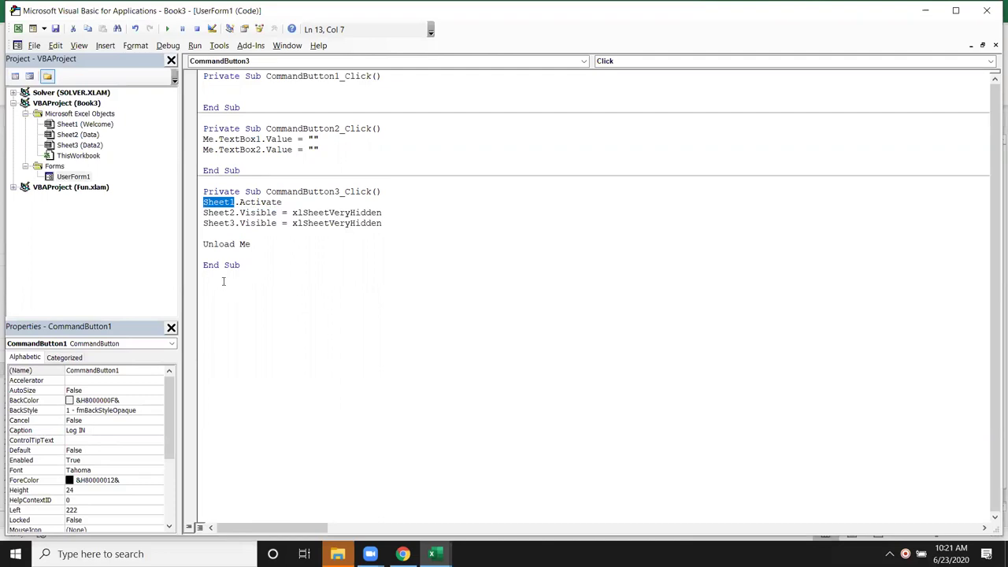
click(227, 160)
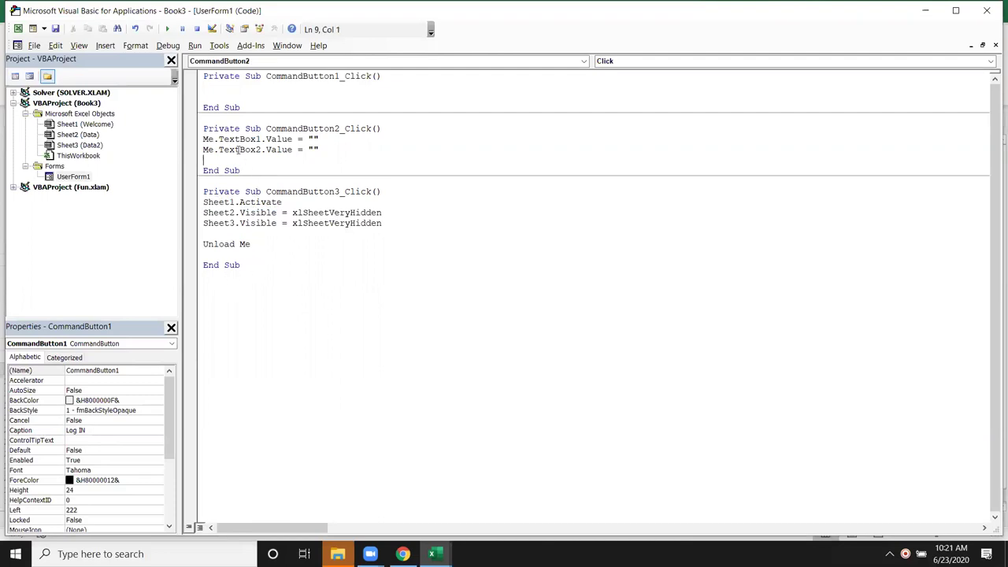
click(221, 87)
key(Return)
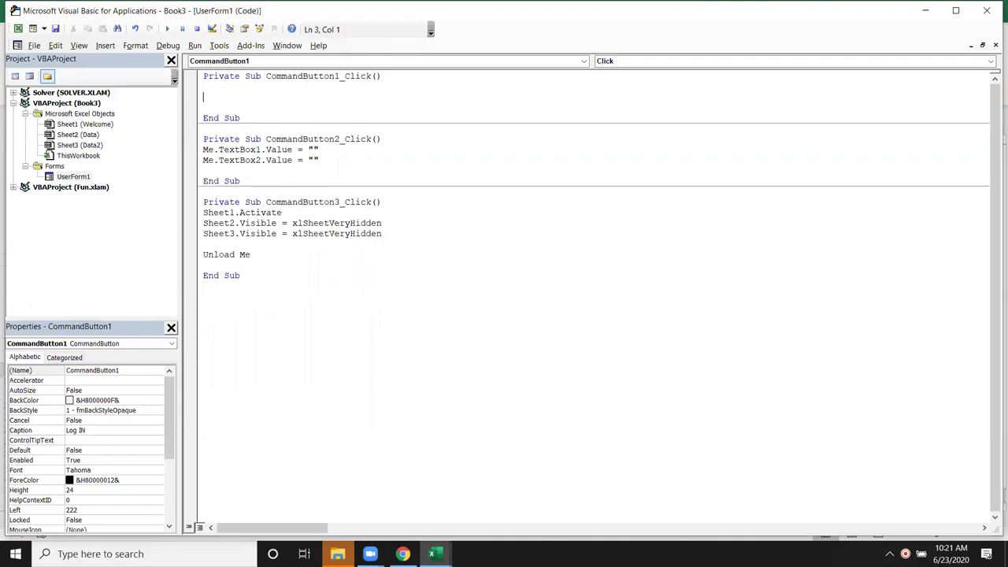
click(203, 86)
- Declare Dim u, p As Variant at the top of the Log IN routine
text(if me.)
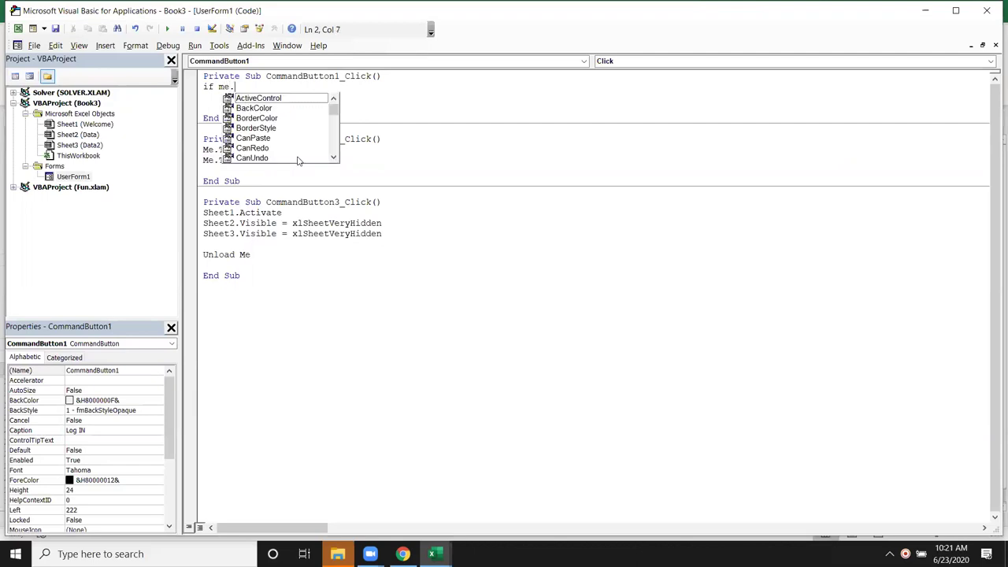
text(te)
key(Tab)
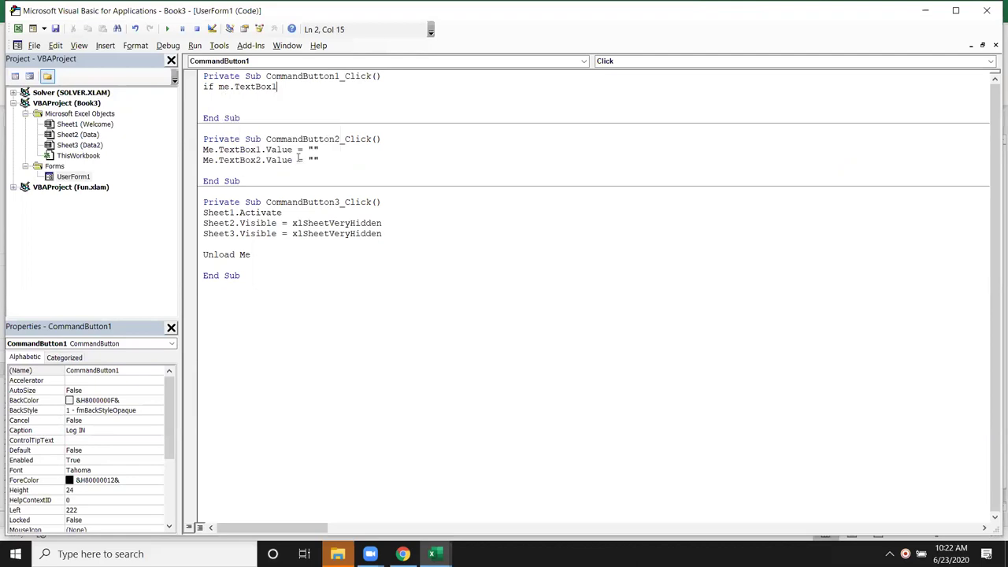
text(.v)
key(Tab)
key(BackSpace)
key(BackSpace)
key(BackSpace)
key(BackSpace)
key(BackSpace)
key(BackSpace)
key(BackSpace)
key(BackSpace)
key(BackSpace)
key(BackSpace)
key(BackSpace)
key(BackSpace)
key(Return)
key(Up)
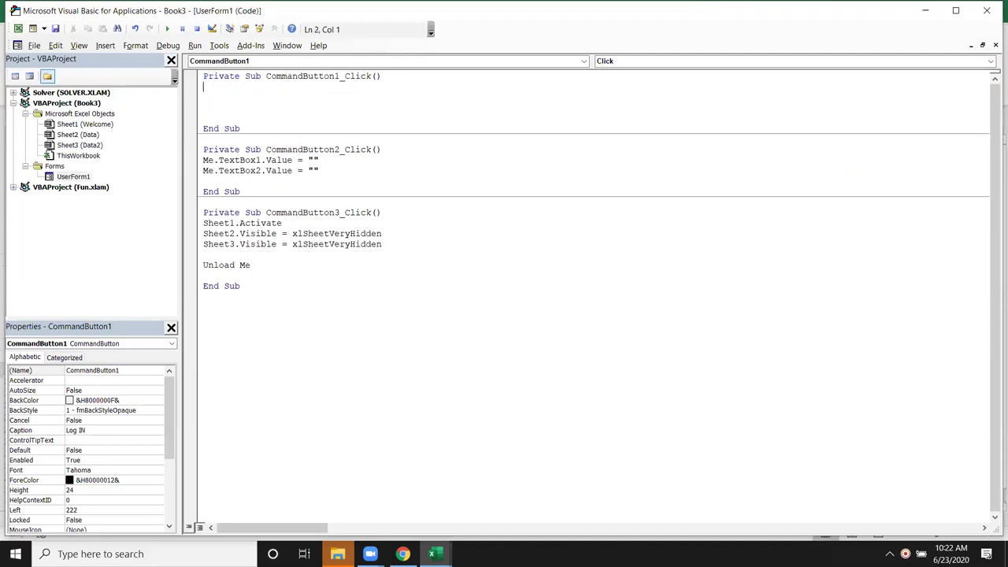
text(dd)
key(BackSpace)
key(BackSpace)
text(im u,p as  )
text(ver)
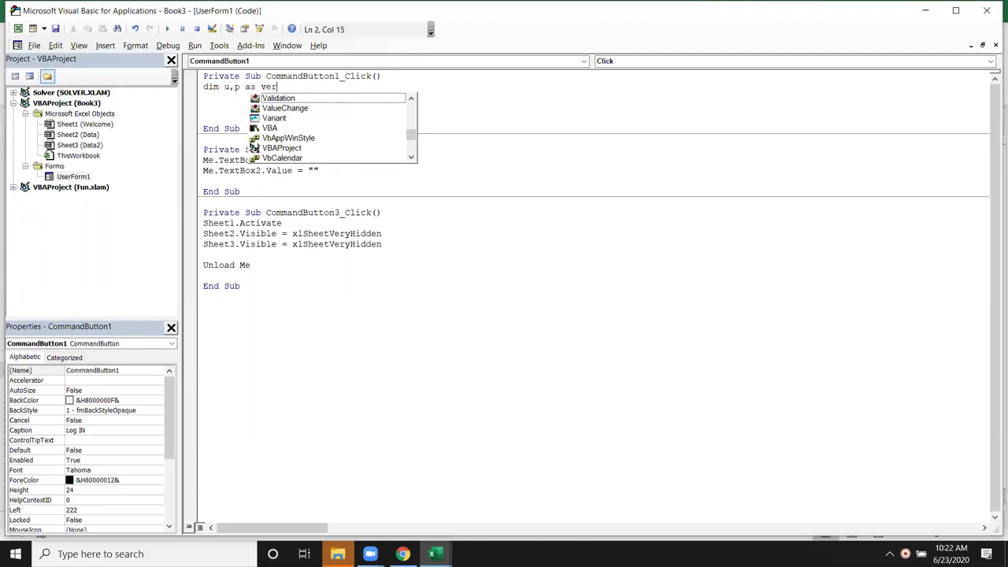
key(Down)
key(Down)
key(Tab)
key(Return)
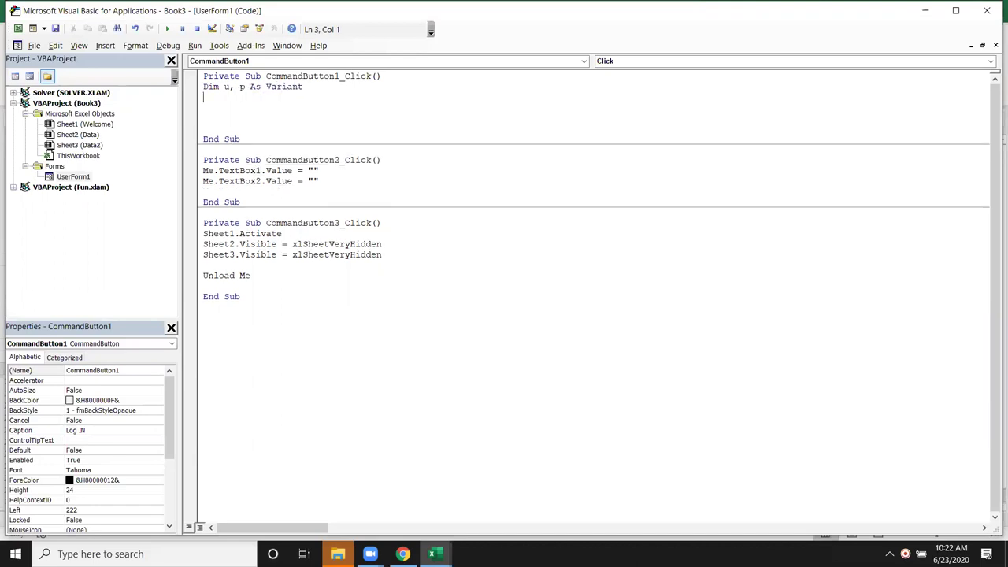
key(Return)
text(u=m)
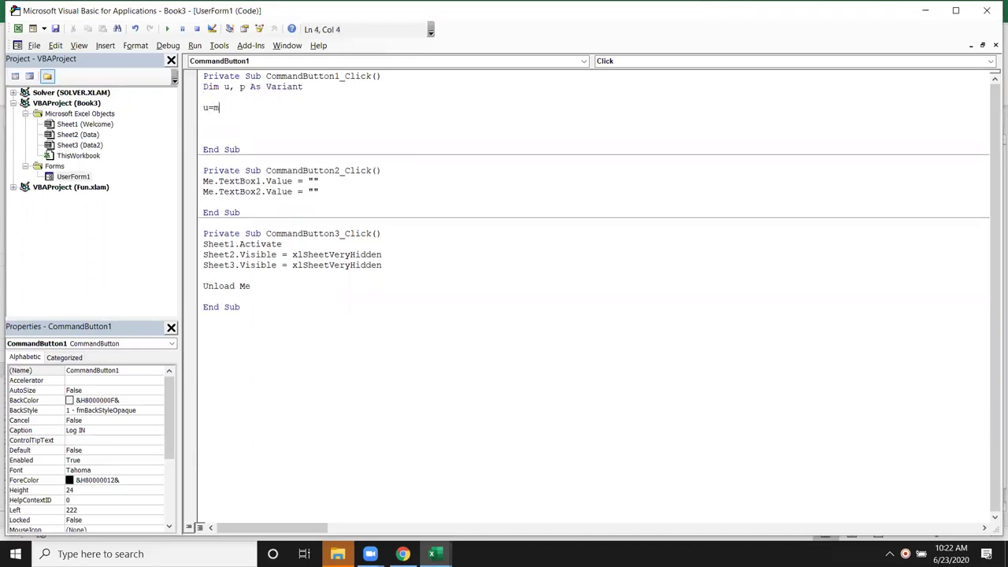
text(e.te)
key(Tab)
text(.v)
key(Return)
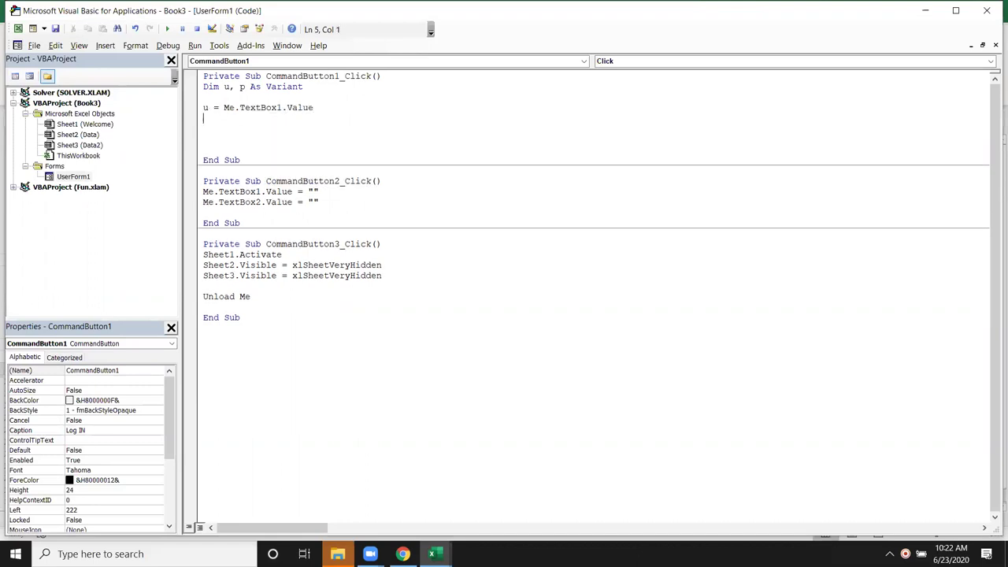
text(p=me)
text(.)
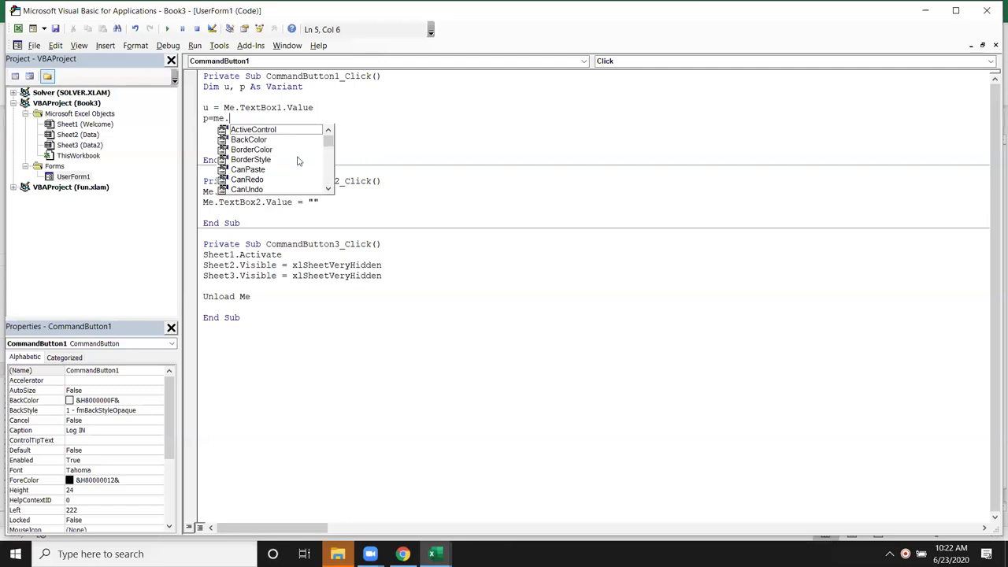
text(t)
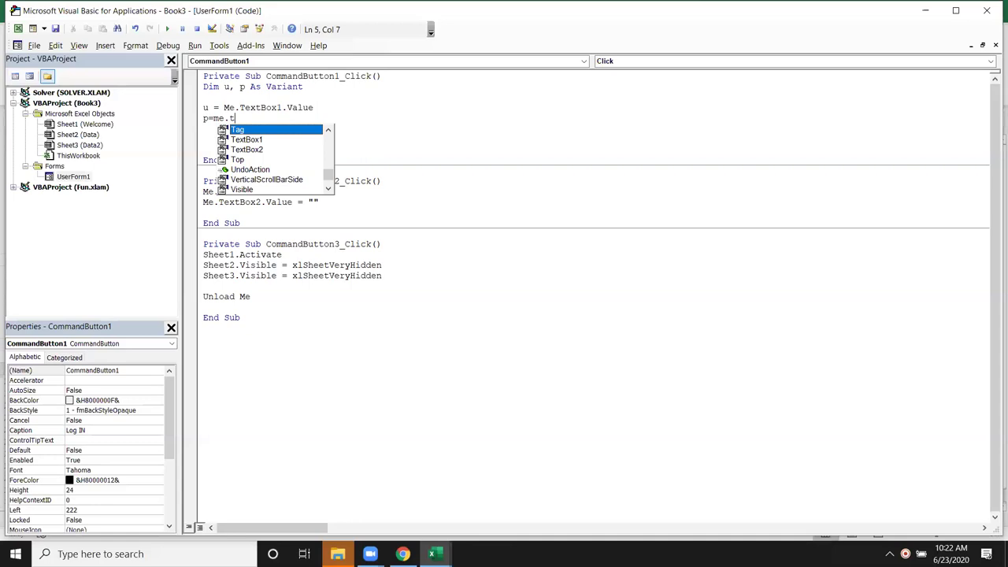
click(247, 140)
key(Down)
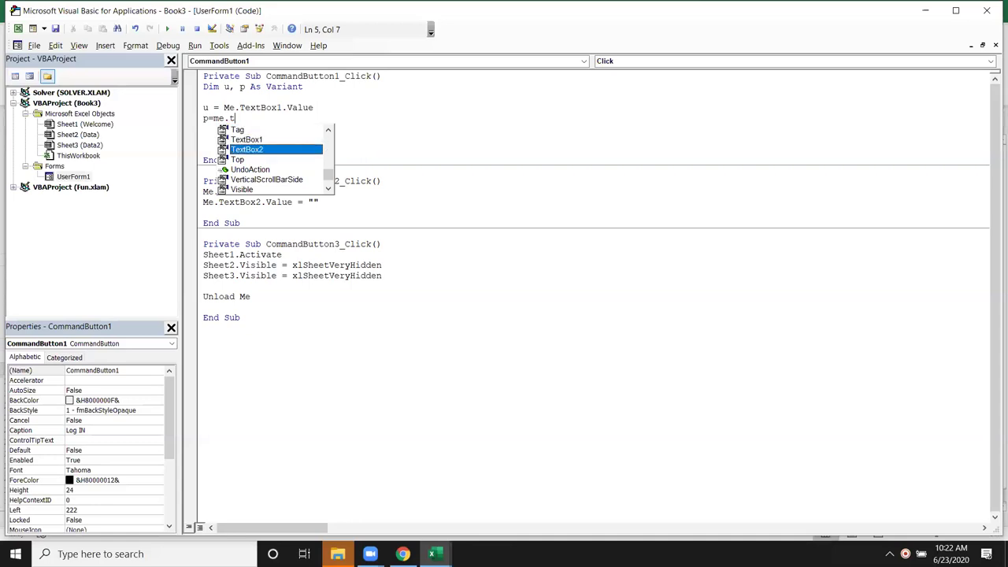
key(Tab)
text(.v)
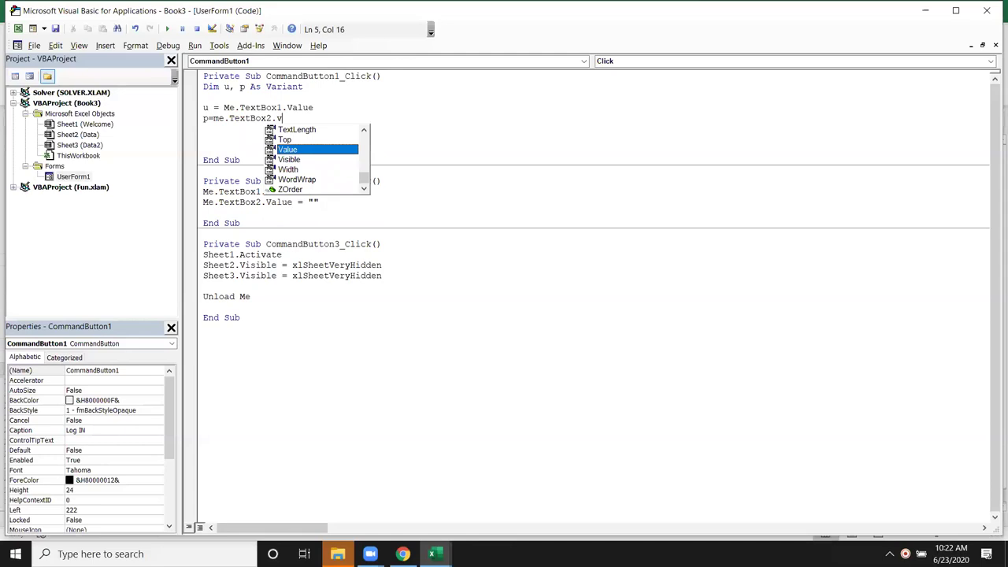
key(Tab)
key(Down)
key(Return)
text(if )
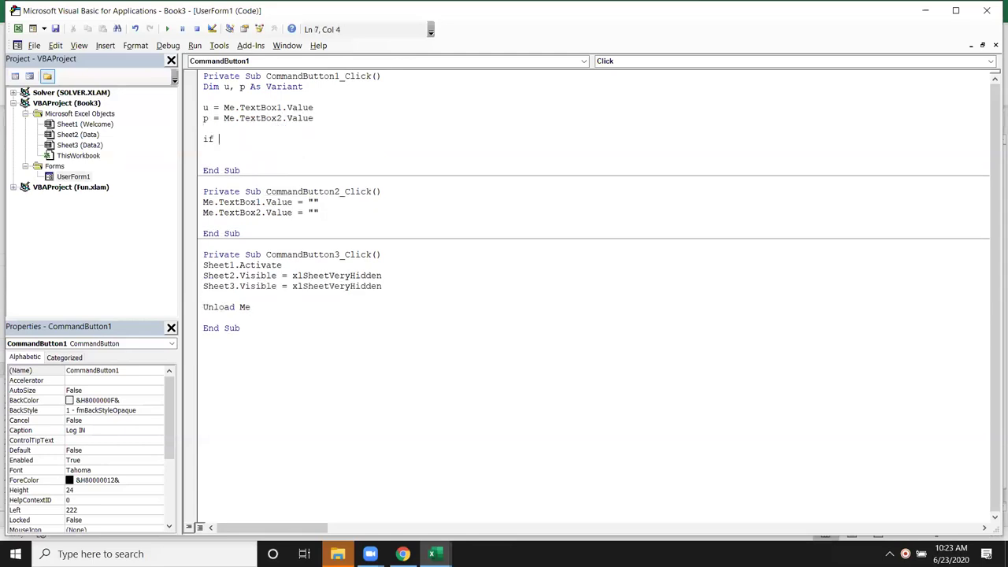
text(u=)
text(")
text(user" and )
text(p="pass" then)
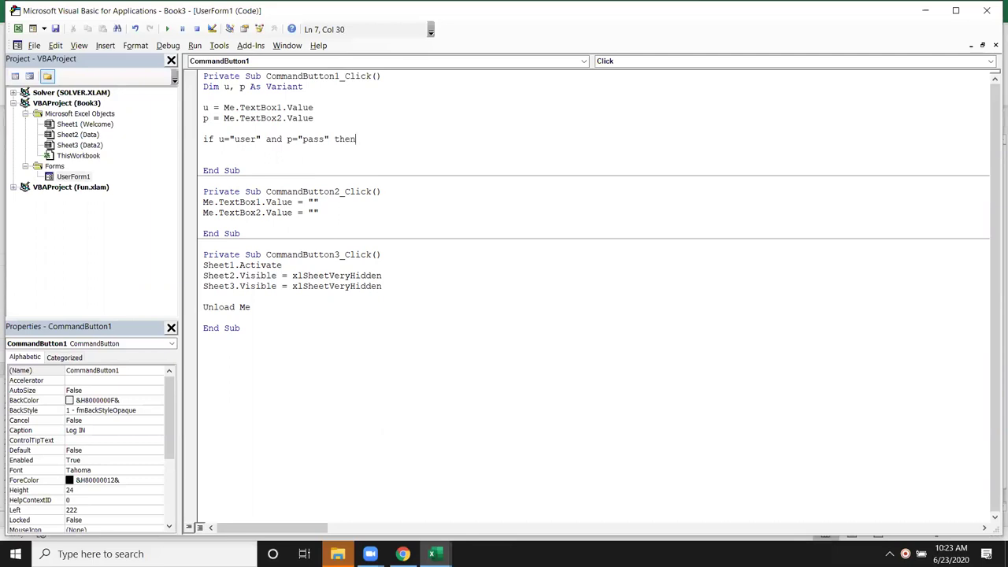
- Under the If, add Sheet1.Activate and Sheet2.Visible = xlSheetVisible
key(Return)
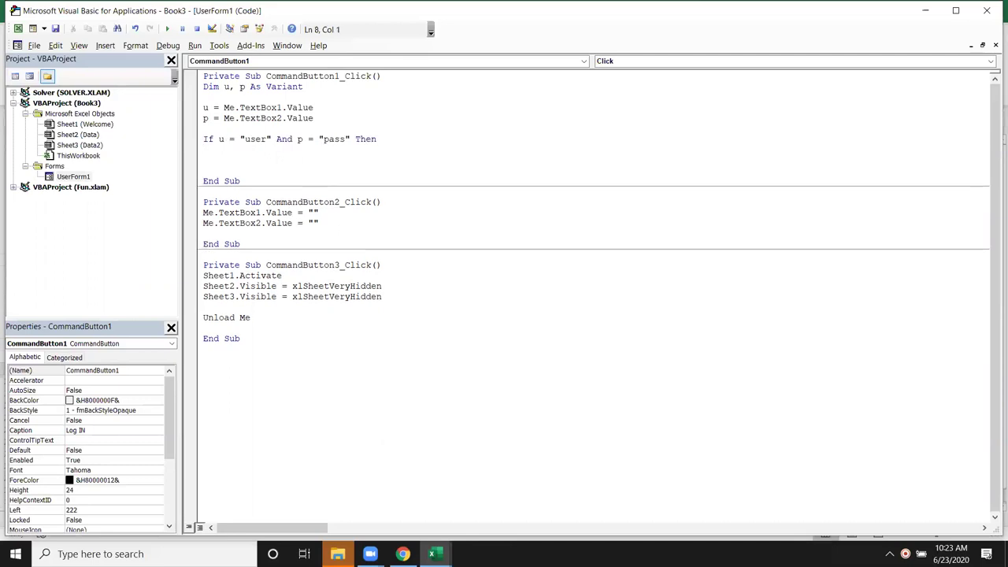
key(Down)
key(Down)
click(203, 150)
text(sheet1.)
key(Return)
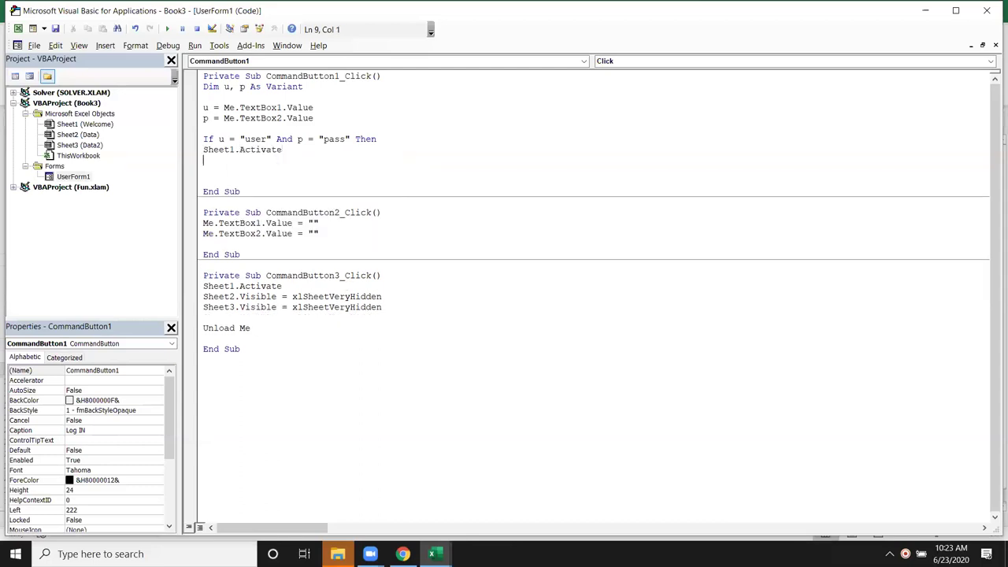
text(sh)
key(BackSpace)
key(BackSpace)
text(sheet)
text(2.)
key(Down)
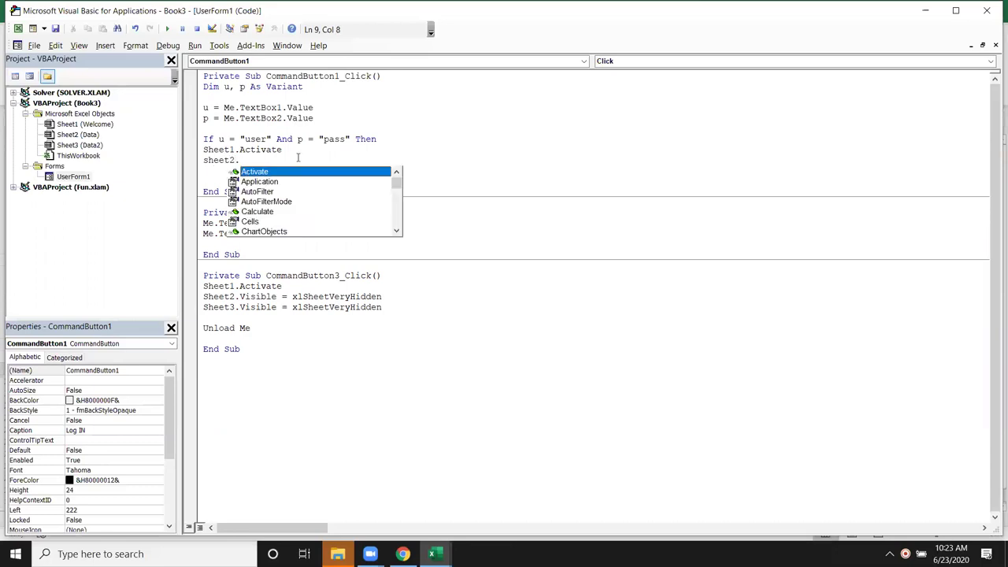
text(v)
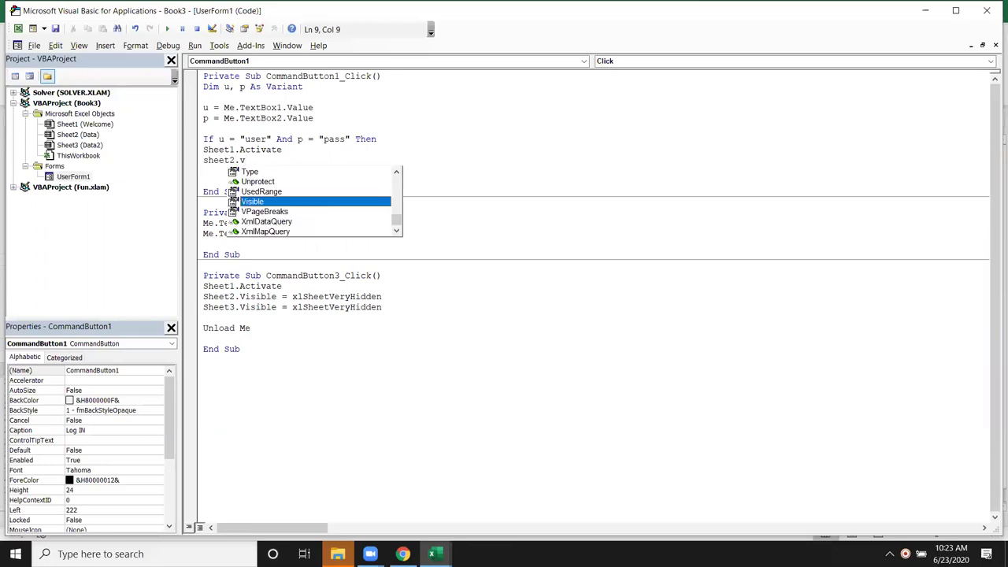
key(Tab)
text(=)
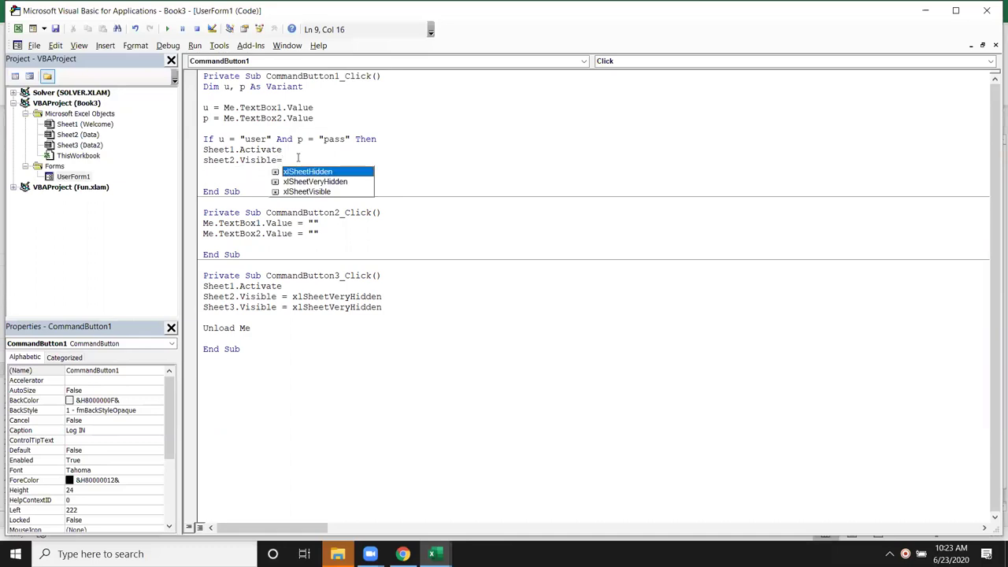
key(Down)
key(Down)
key(Tab)
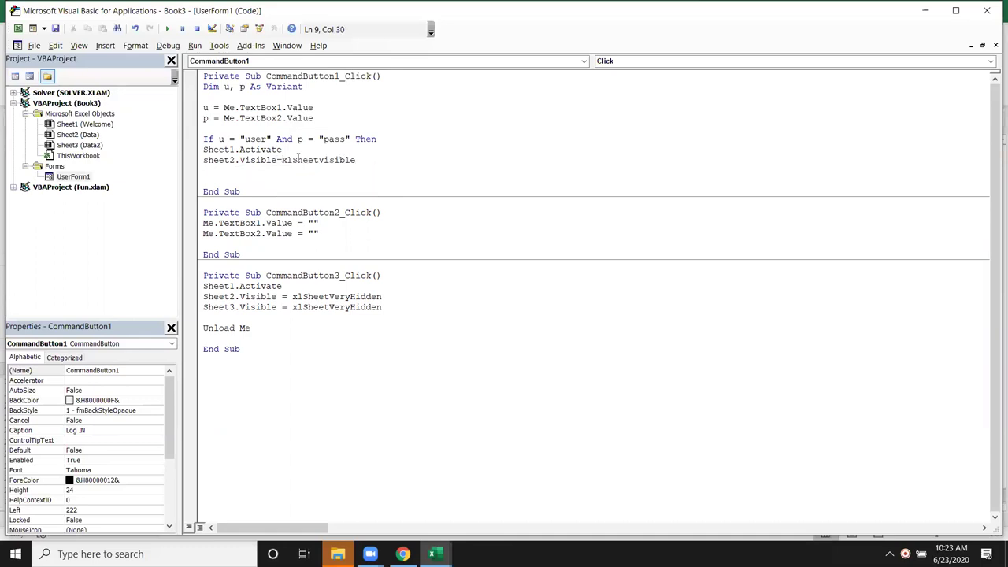
key(Return)
- Duplicate the Sheet2 line and change it to Sheet3.Visible = xlSheetVisible
key(Up)
key(shift+Down)
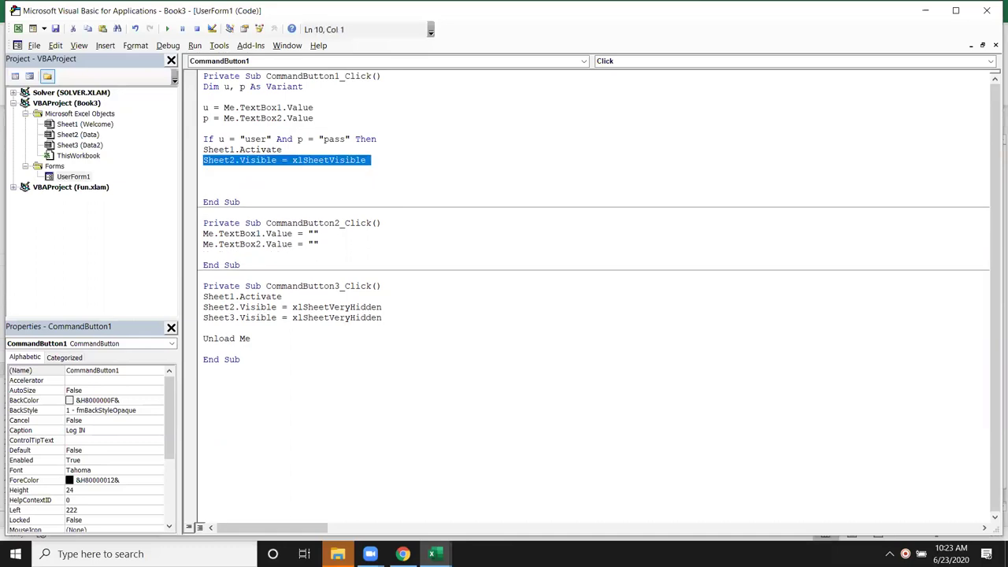
key(ctrl+c)
click(236, 181)
key(ctrl+v)
click(235, 170)
key(BackSpace)
text(3)
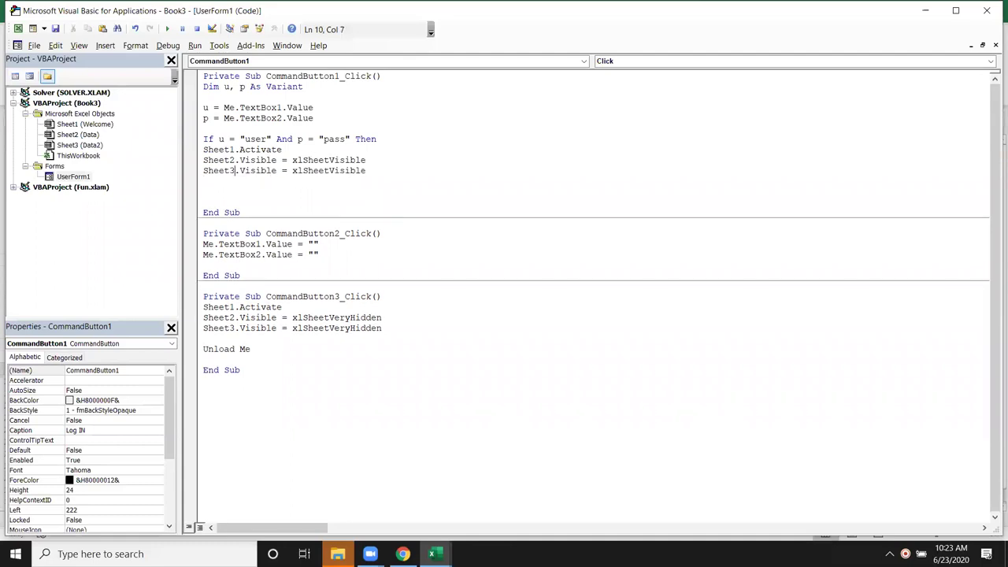
- Add Else and select the three sheet-hiding lines in the guest routine
click(204, 181)
text(Else)
key(Return)
key(Down)
key(Down)
key(Down)
key(Down)
key(Down)
key(Down)
key(shift+Down)
key(shift+Down)
key(shift+Down)
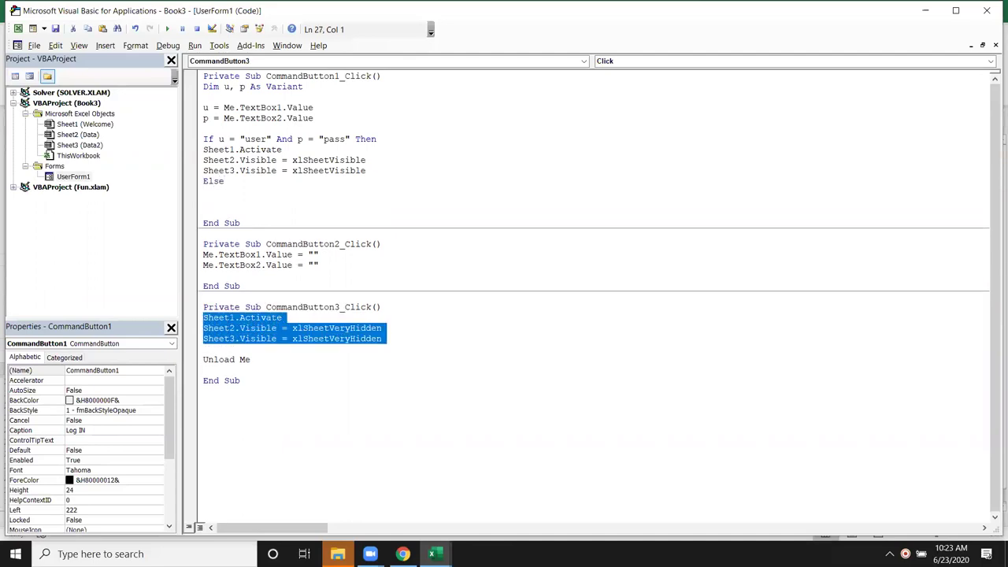
- Paste the hiding lines under Else, add MsgBox "Your User/Passwrd is Incorrect", and close with End If
key(ctrl+c)
click(204, 191)
key(ctrl+v)
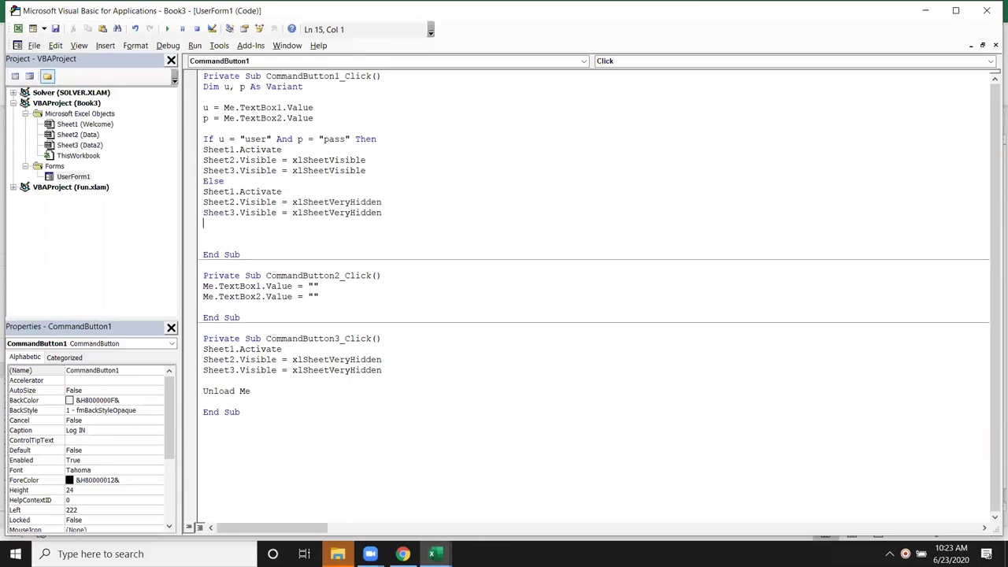
text(msgbox)
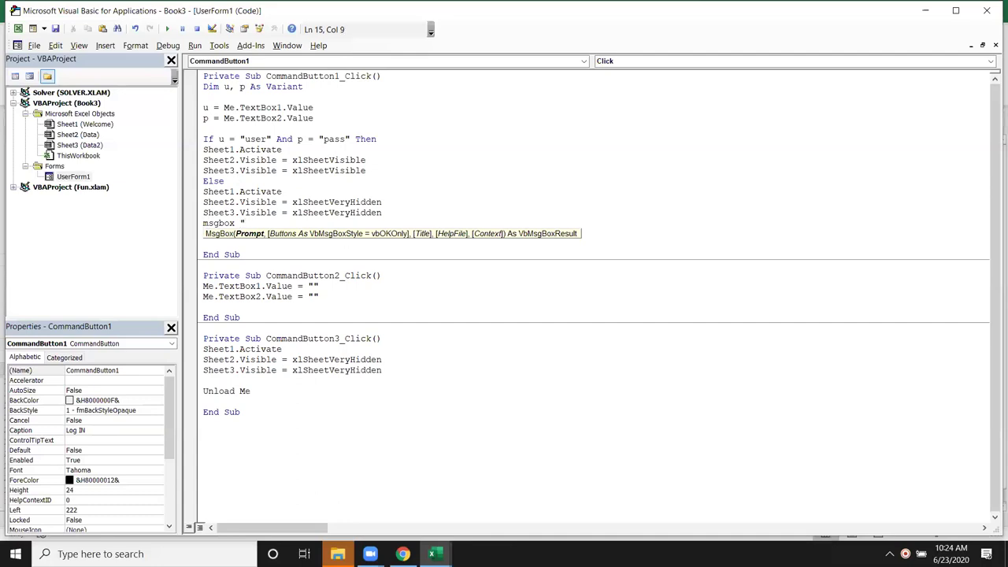
text(Your )
text(User/)
text(Pass)
text(wrd )
text(is Incorrect)
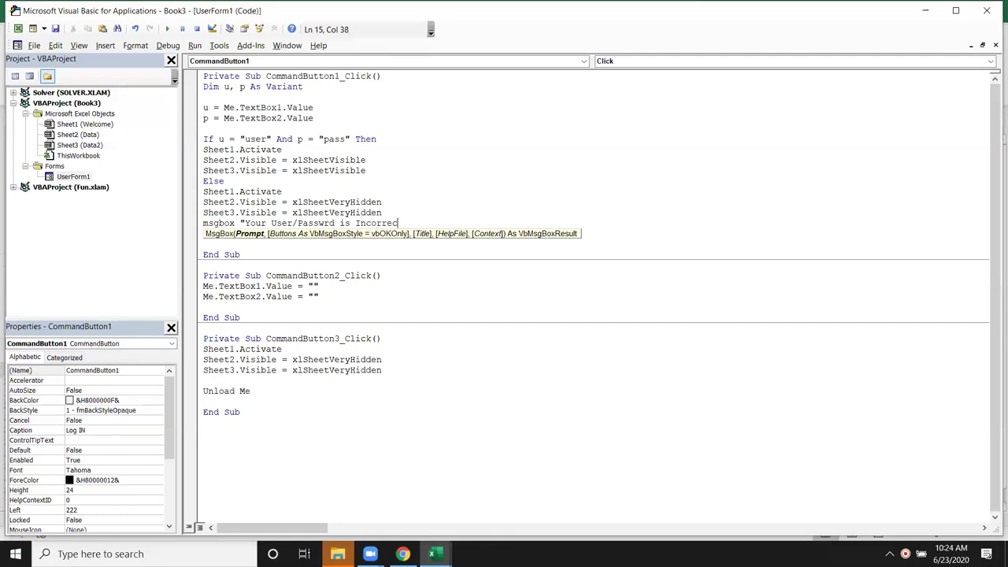
text(")
key(Return)
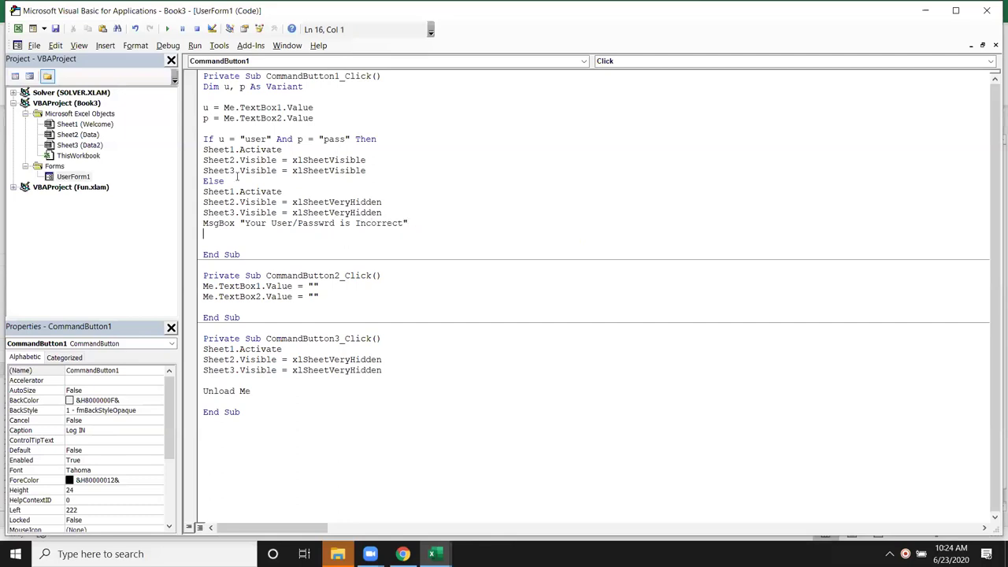
text(end if)
key(Return)
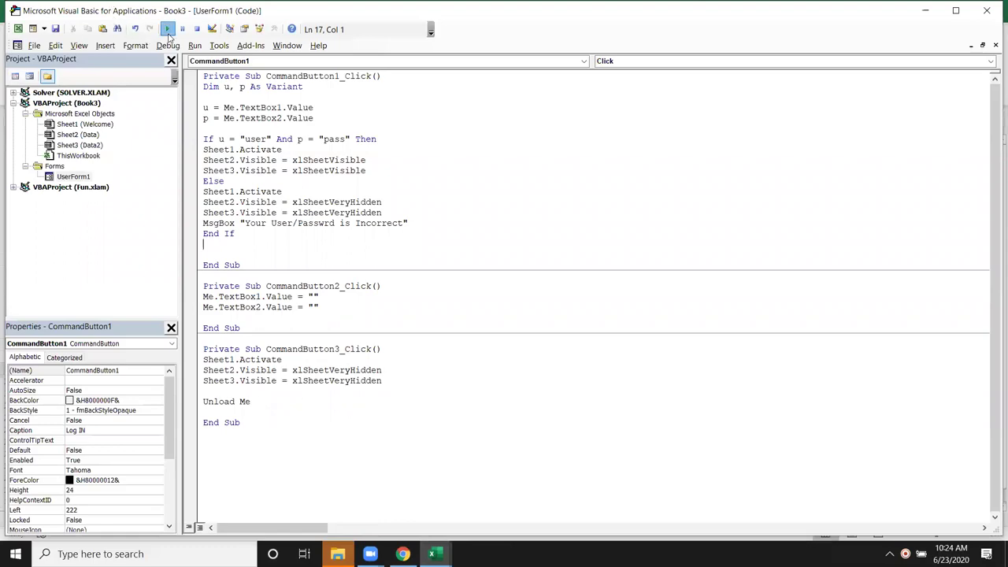
- Run the Log in form, log in with the correct credentials to unhide Data and Data2, then close it
click(167, 28)
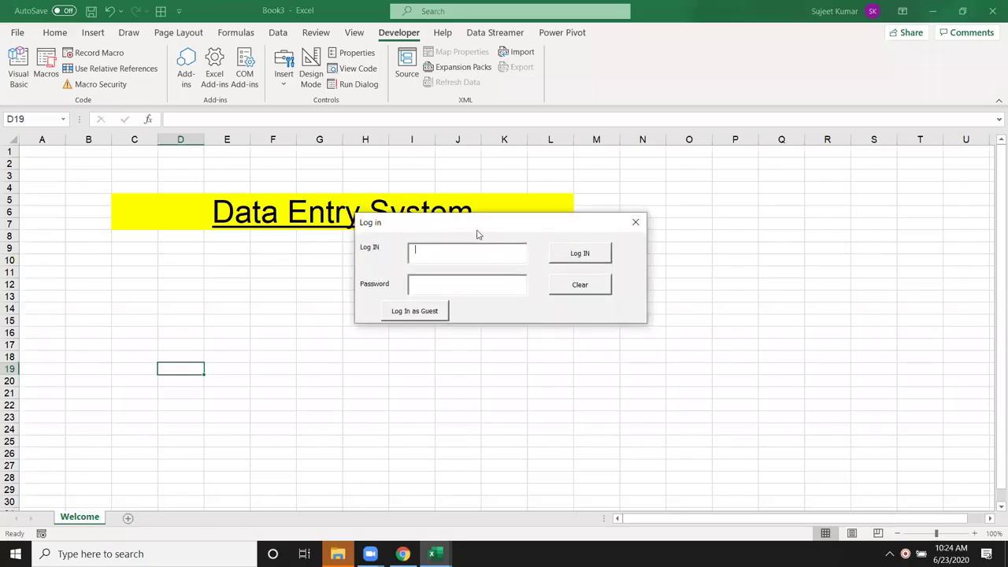
drag(477, 230, 330, 230)
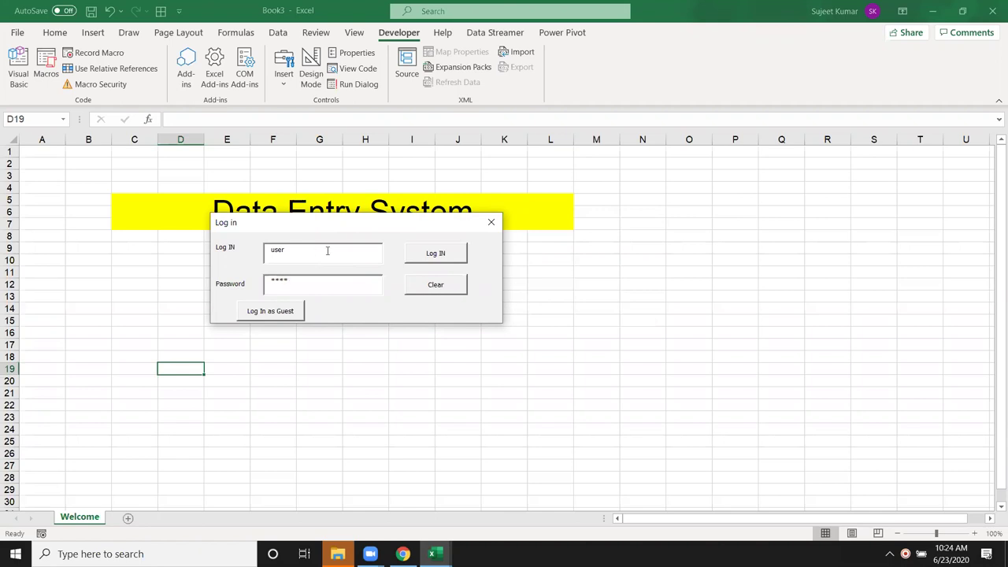
click(423, 254)
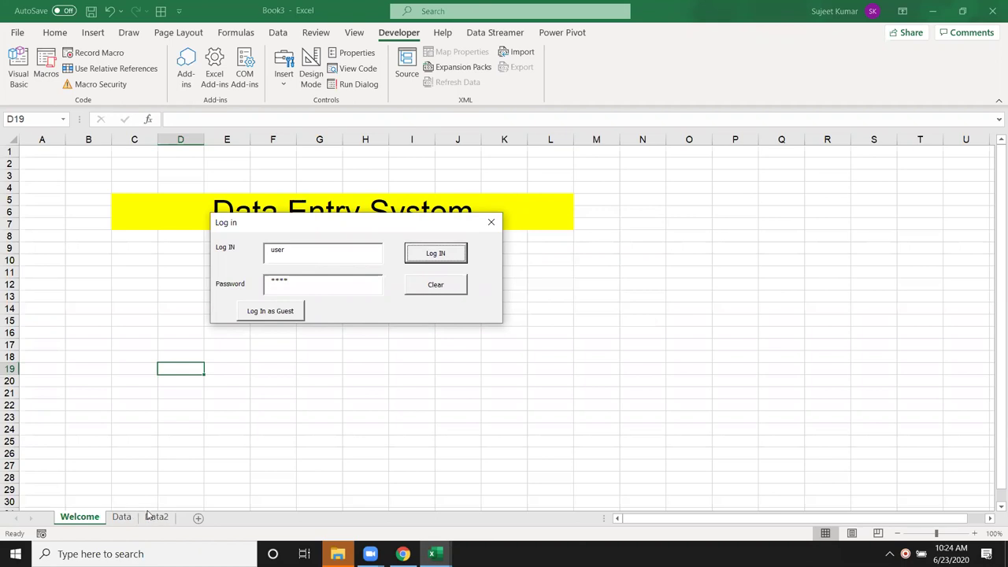
mouse_move(344, 228)
mouse_down()
mouse_move(323, 251)
mouse_move(324, 226)
mouse_up()
click(477, 208)
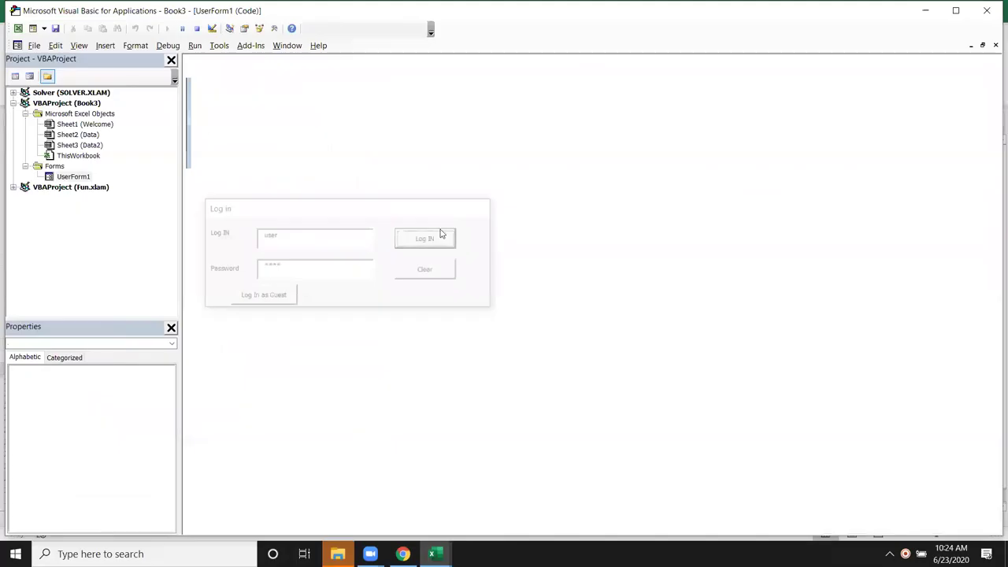
- Add an Unload Me line after the Sheet3.Visible line in the Log IN button's code
double_click(418, 105)
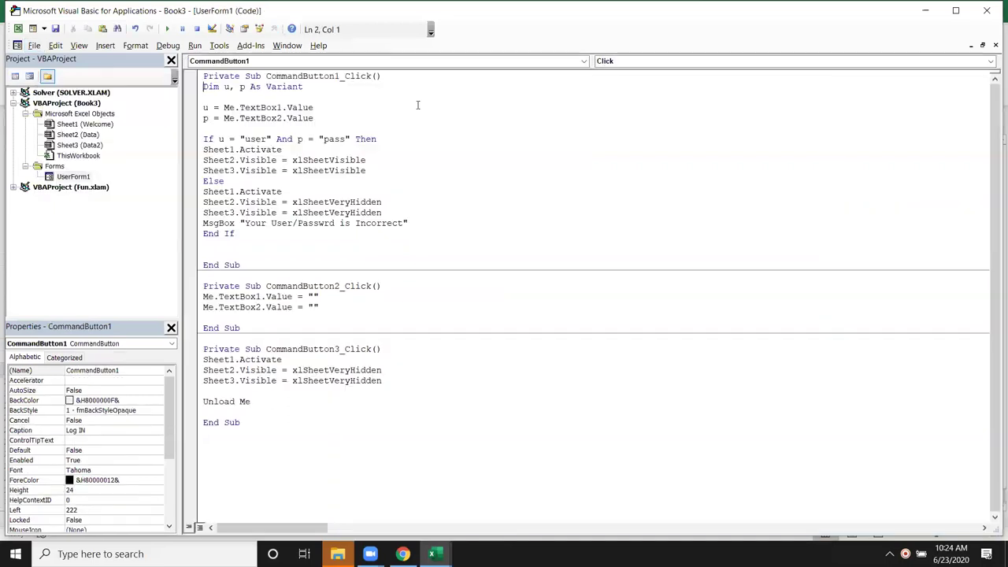
click(374, 172)
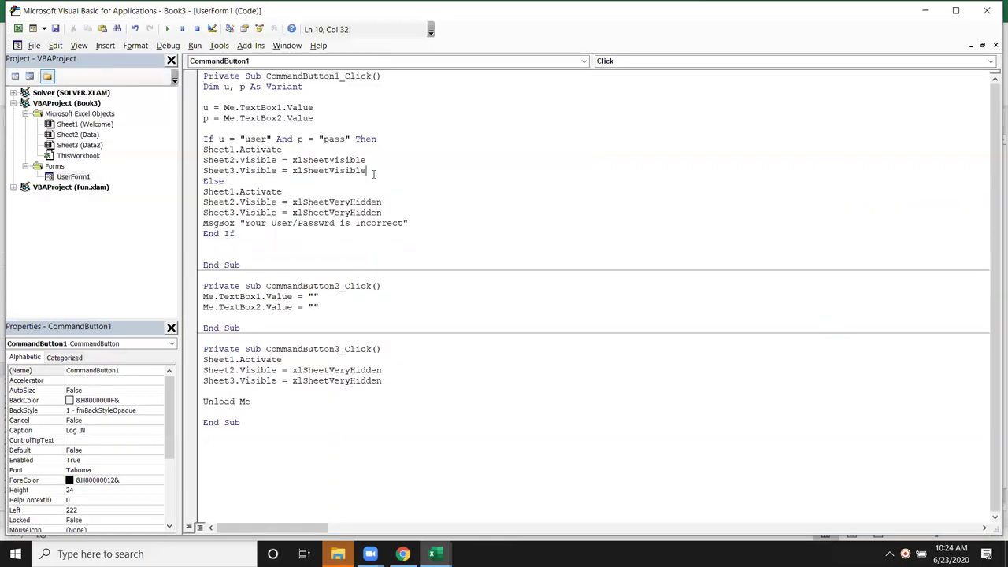
key(Return)
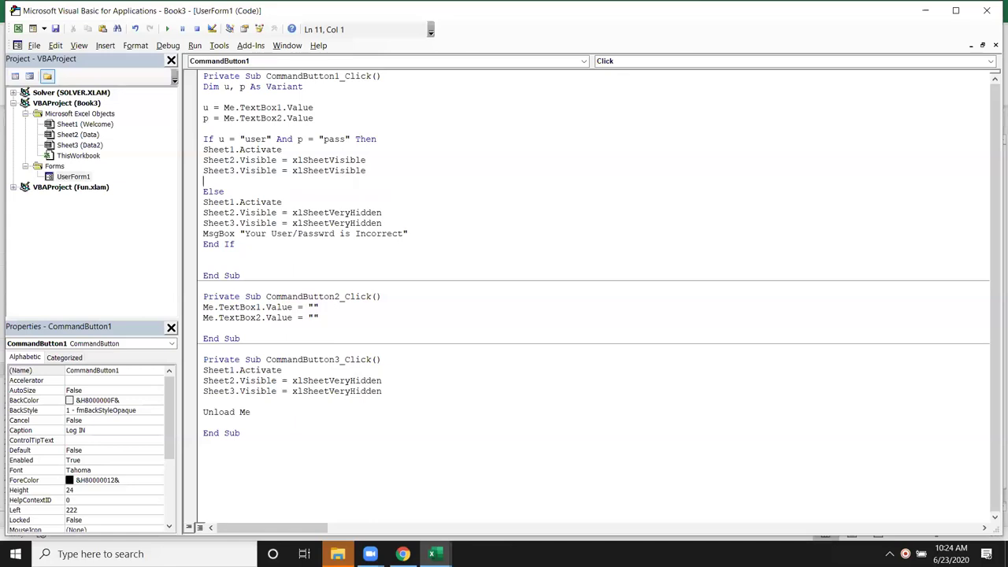
text(unload me)
click(391, 219)
click(248, 256)
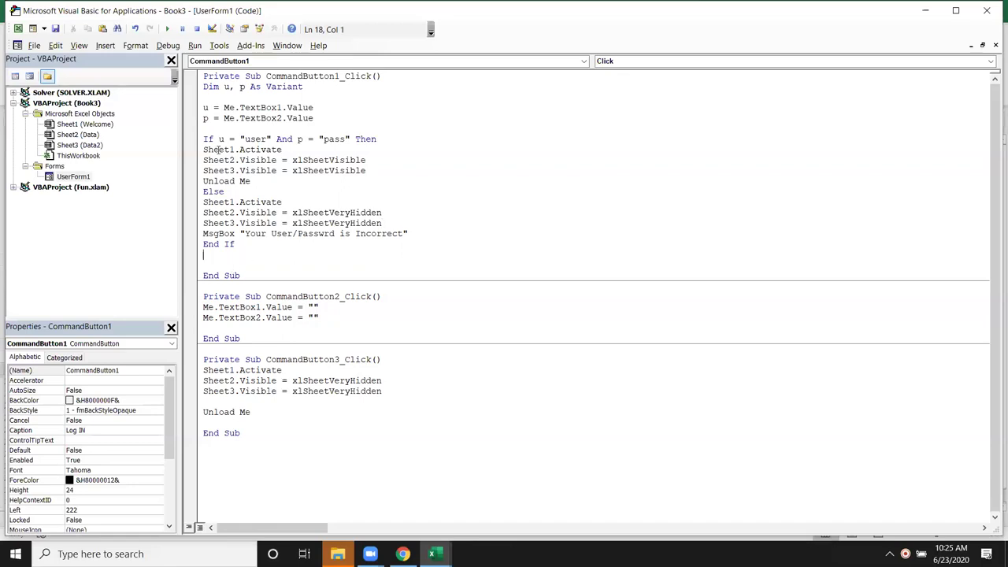
- Run the Log in form again from the VBA editor
click(194, 45)
click(220, 62)
click(167, 29)
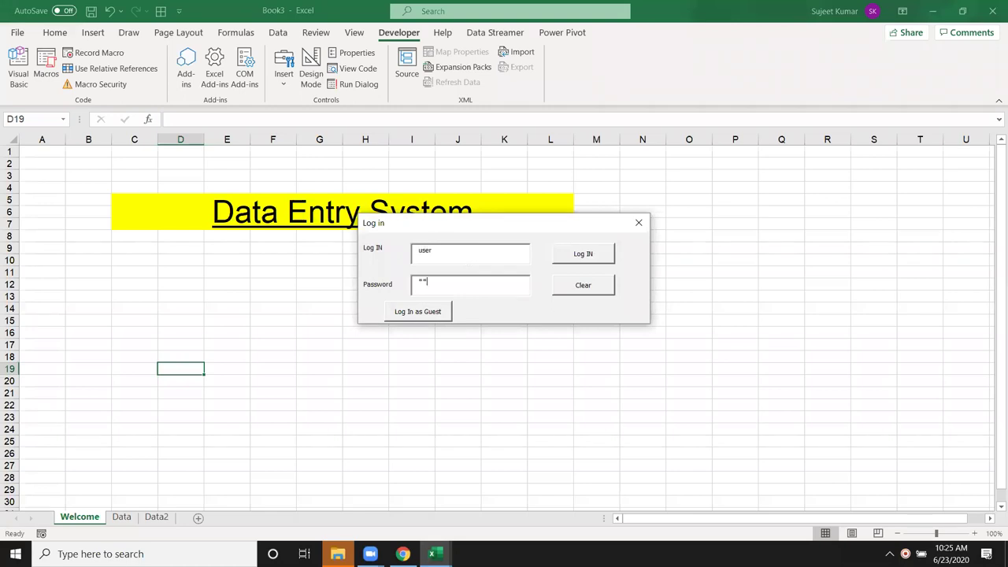
- Submit the login, then run UserForm1 again from the VBA editor and close it
click(604, 259)
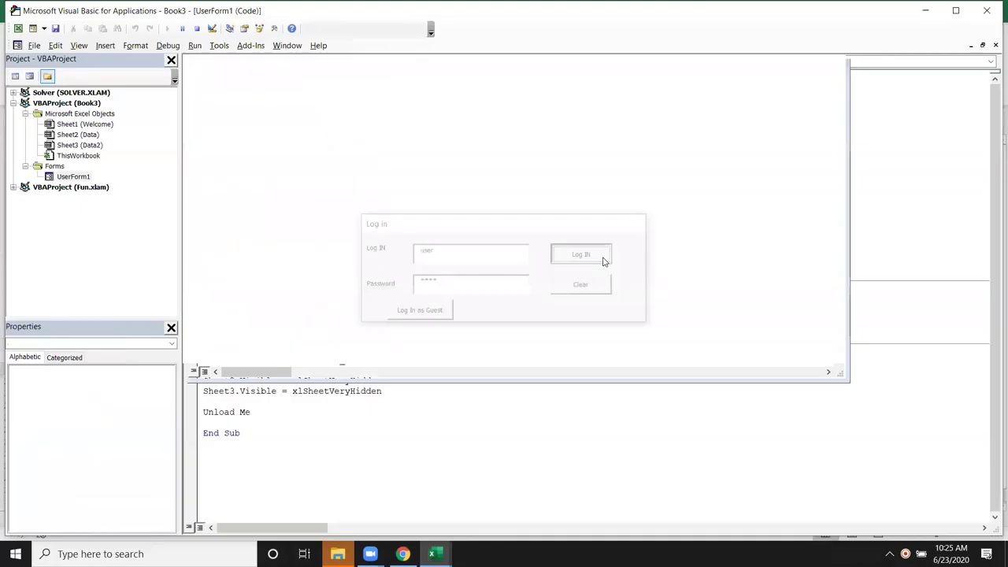
key(alt+F11)
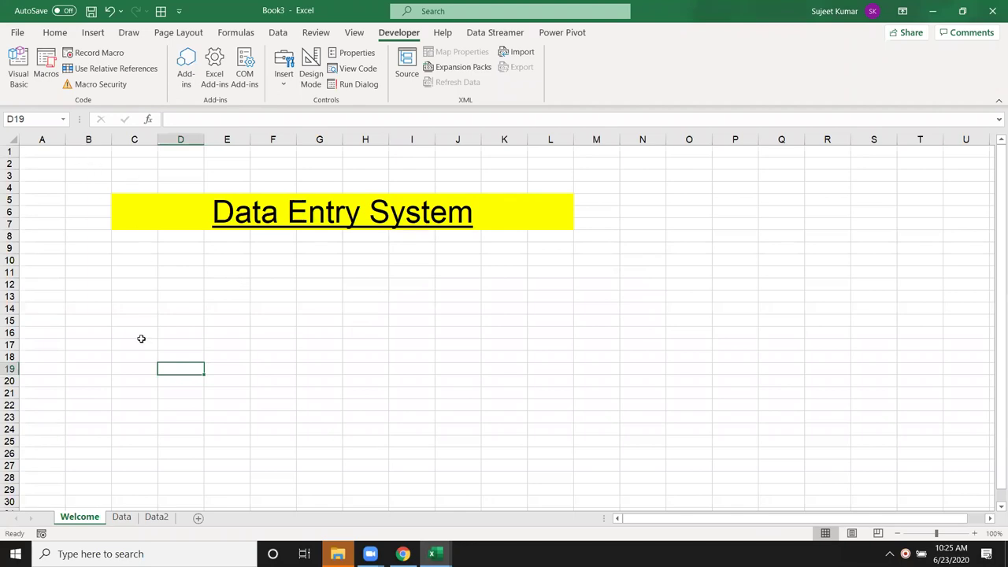
key(alt+F11)
key(alt+Tab)
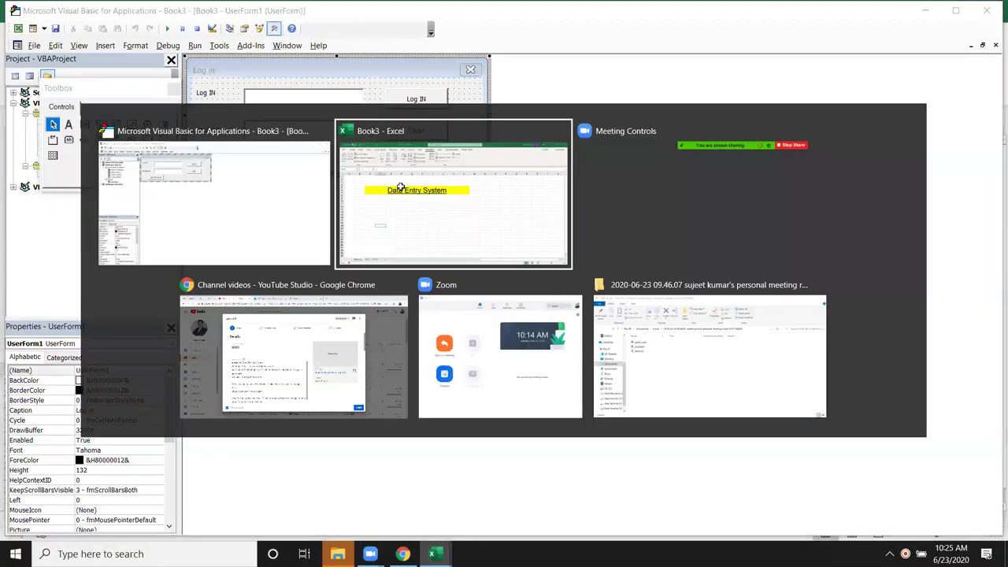
key(alt+F11)
click(166, 28)
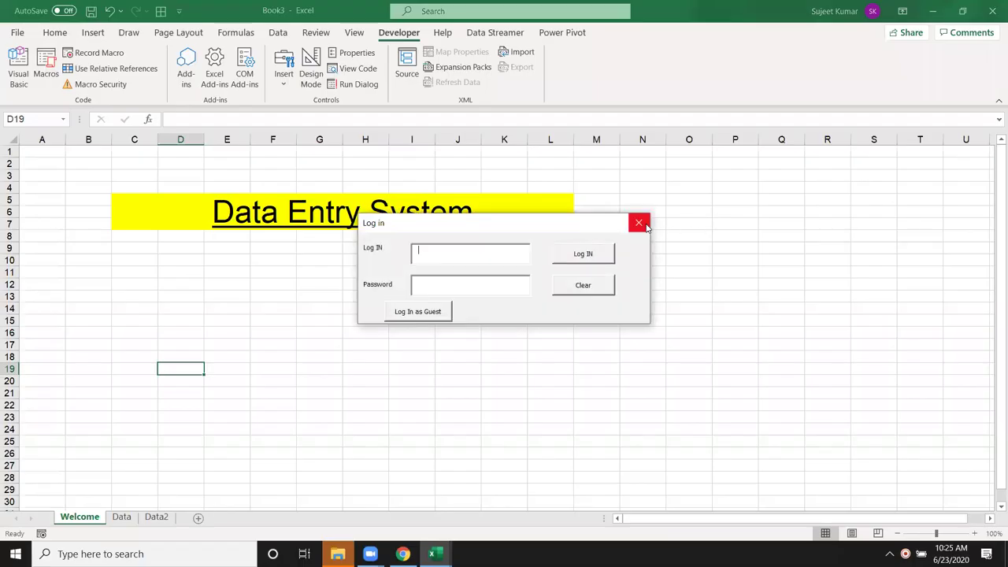
click(644, 225)
key(alt+F11)
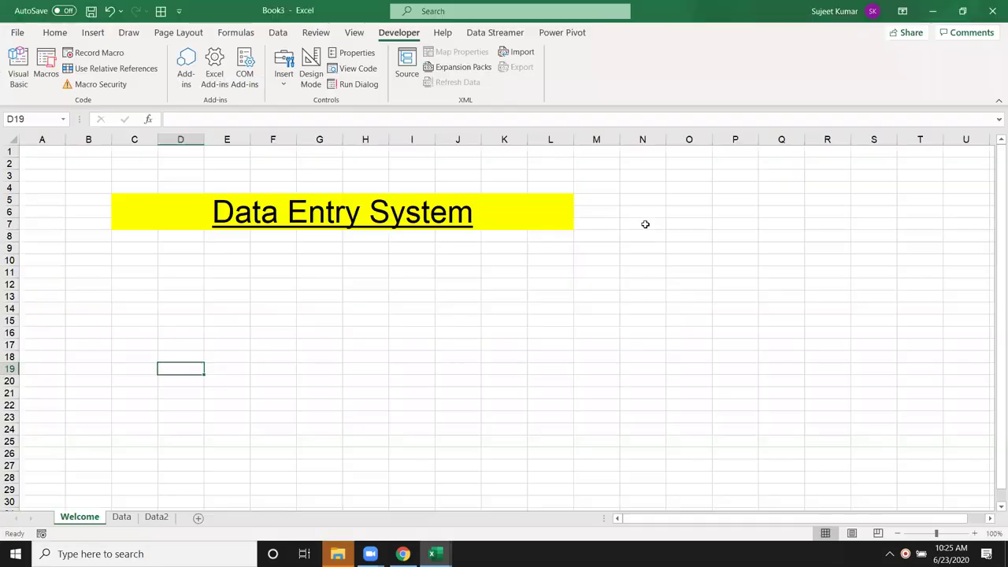
- Check the now-visible Data and Data2 sheets, then return to the Welcome sheet
click(126, 518)
click(149, 516)
click(122, 517)
click(80, 517)
key(alt+F11)
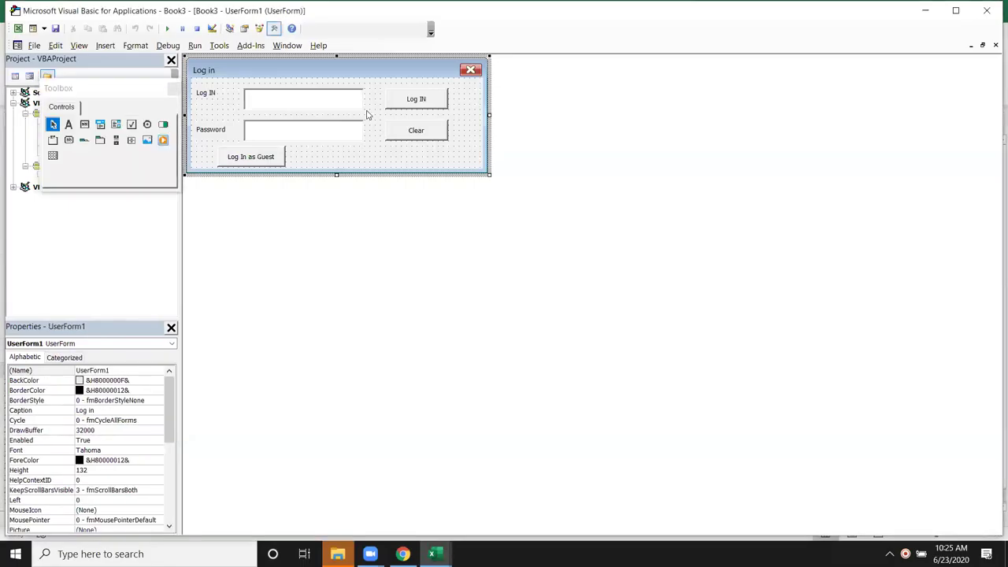
key(alt+F11)
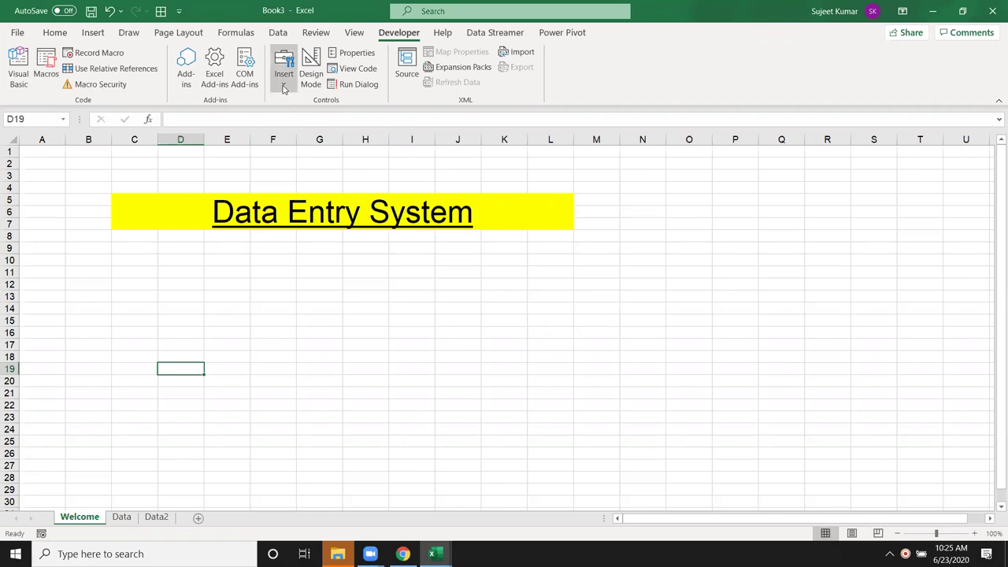
- Draw an ActiveX command button to the right of the Data Entry System banner
click(285, 93)
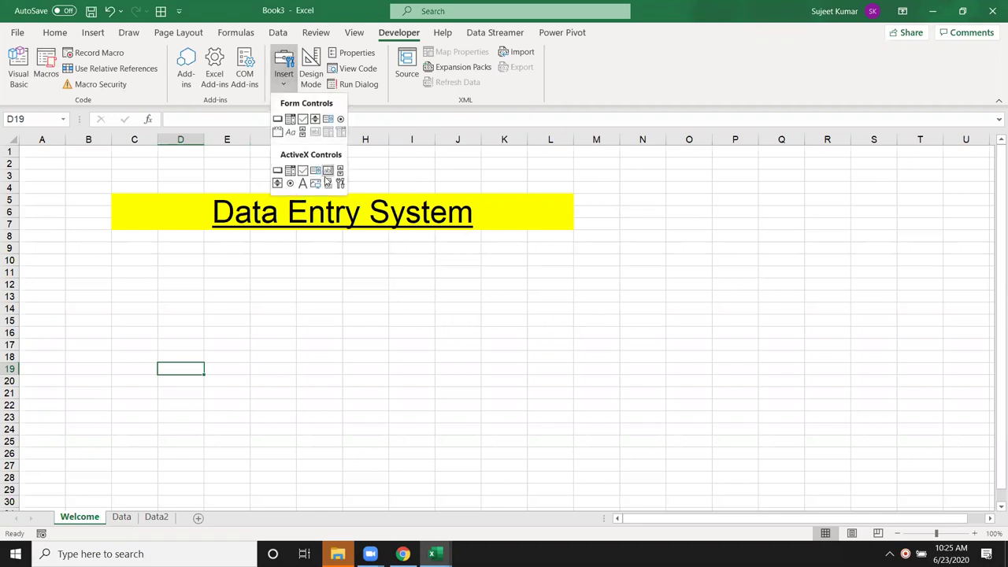
click(279, 171)
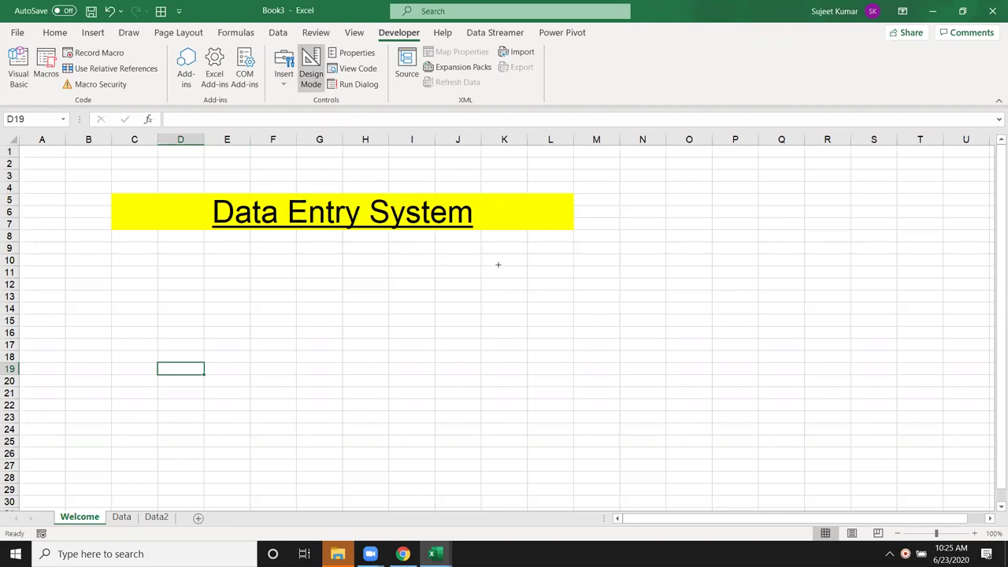
drag(498, 265, 579, 289)
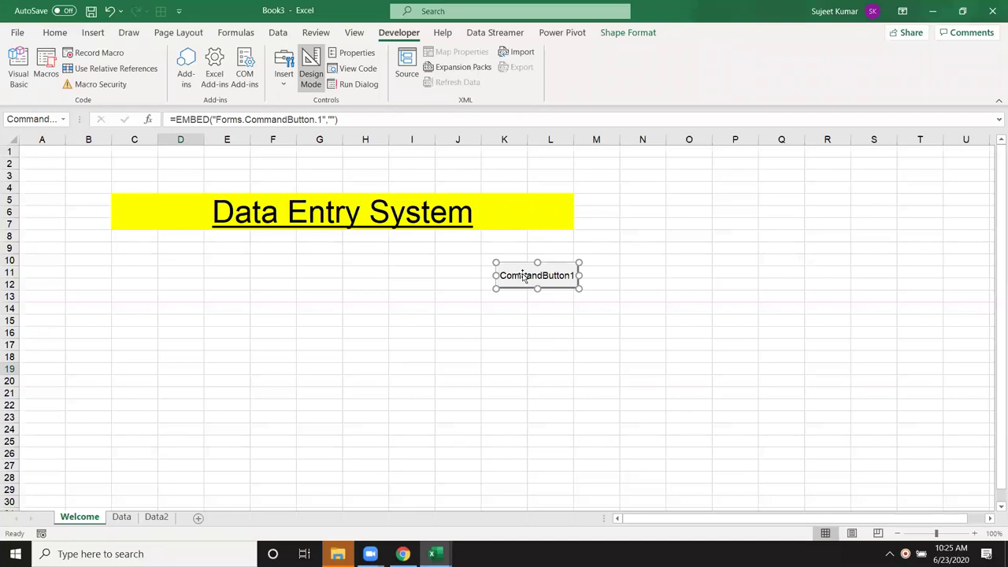
- Change the button's caption to 'Log in' and open its click procedure
right_click(522, 273)
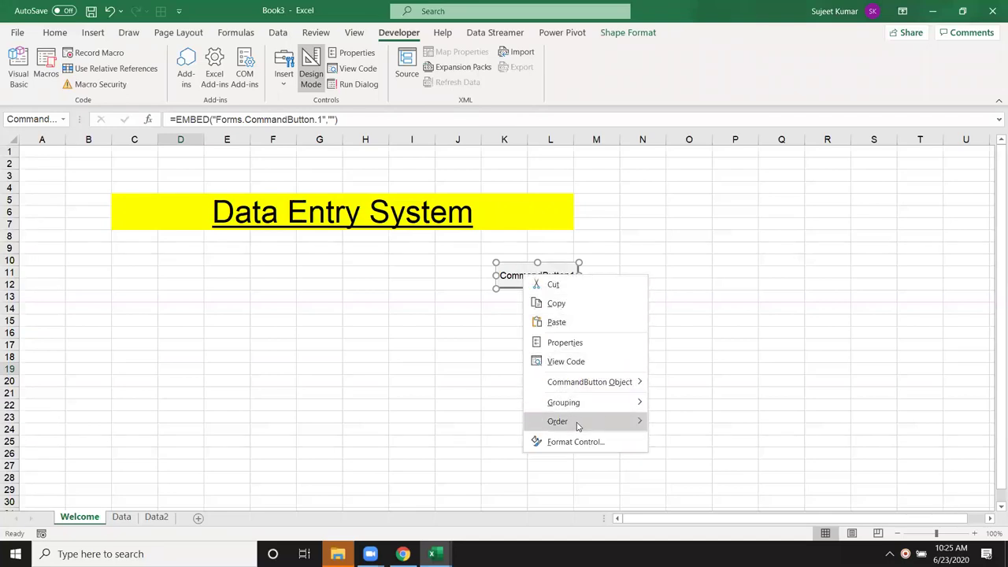
mouse_move(578, 421)
mouse_move(589, 383)
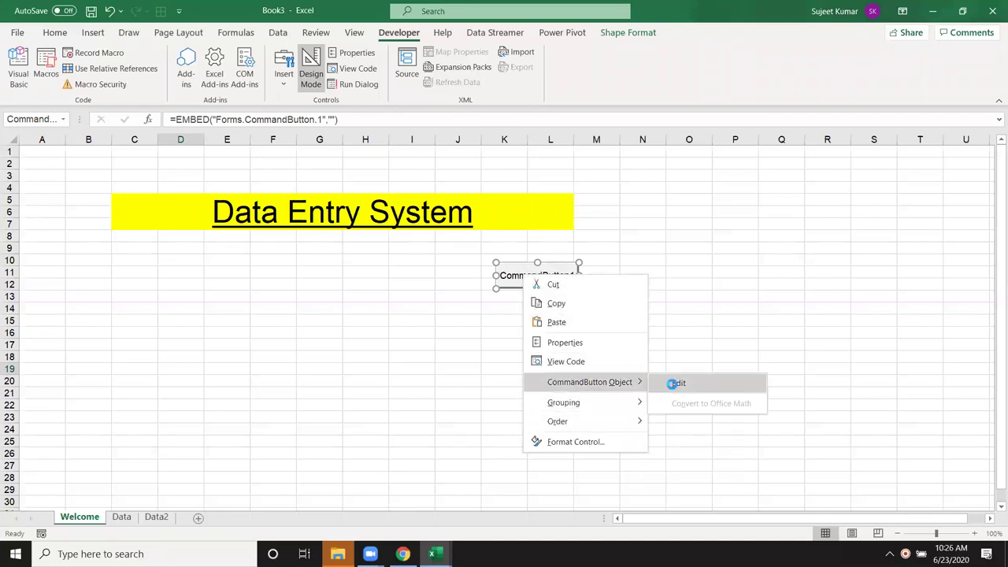
click(674, 384)
key(BackSpace)
key(BackSpace)
key(BackSpace)
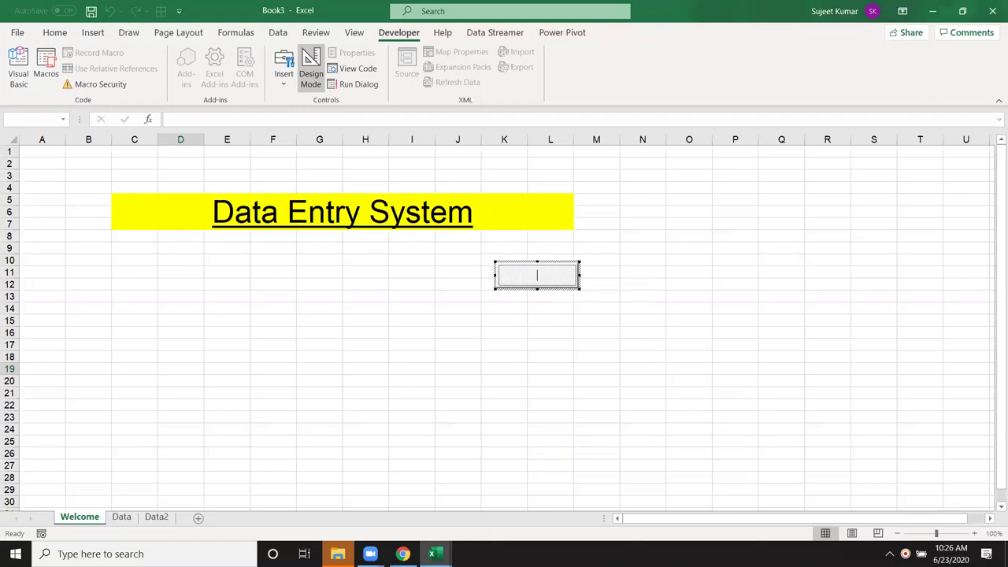
text(Log in)
click(565, 344)
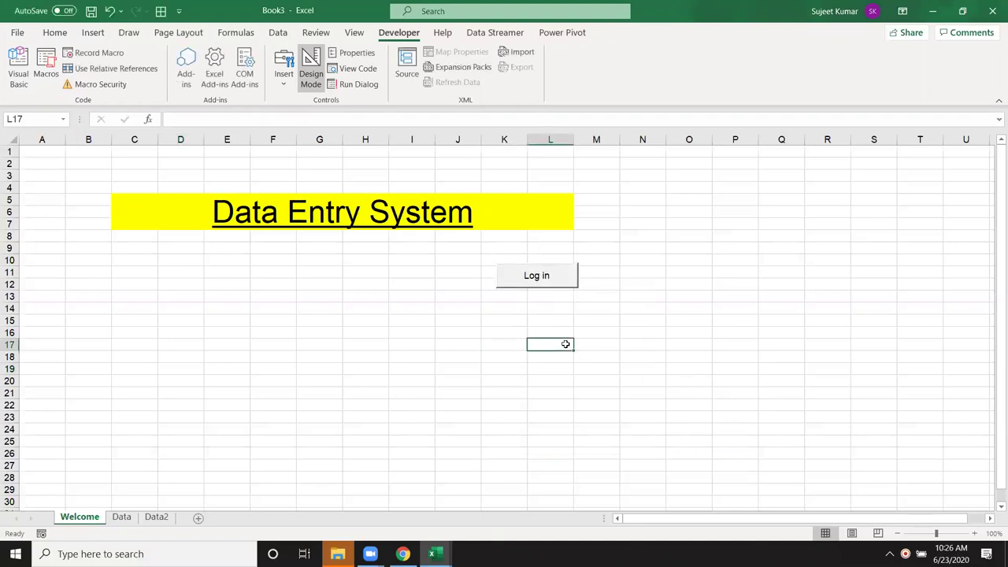
double_click(544, 280)
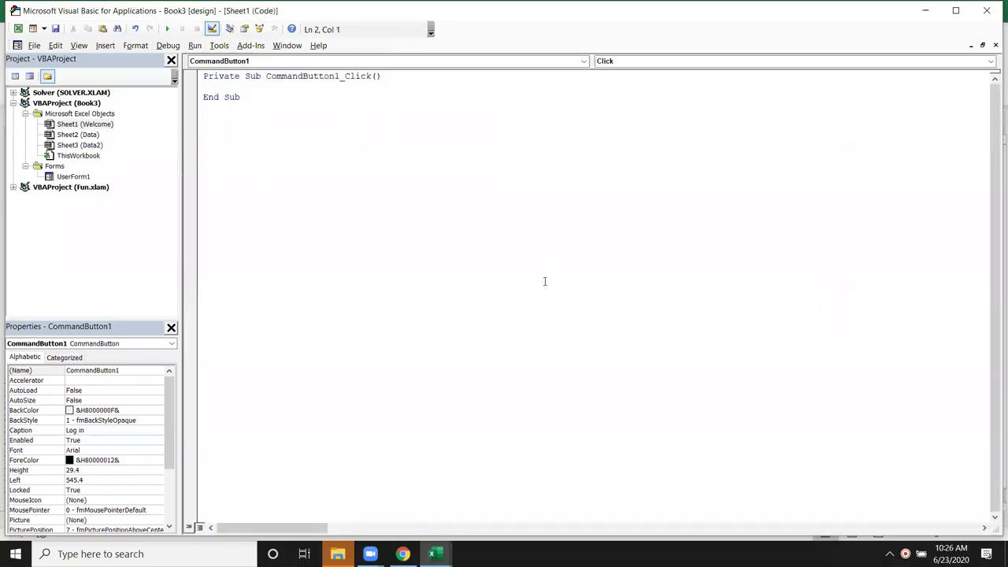
- Add UserForm1.Show to CommandButton1_Click and to a new Workbook_Open procedure in ThisWorkbook
text(user)
text(orm1)
text(.sh)
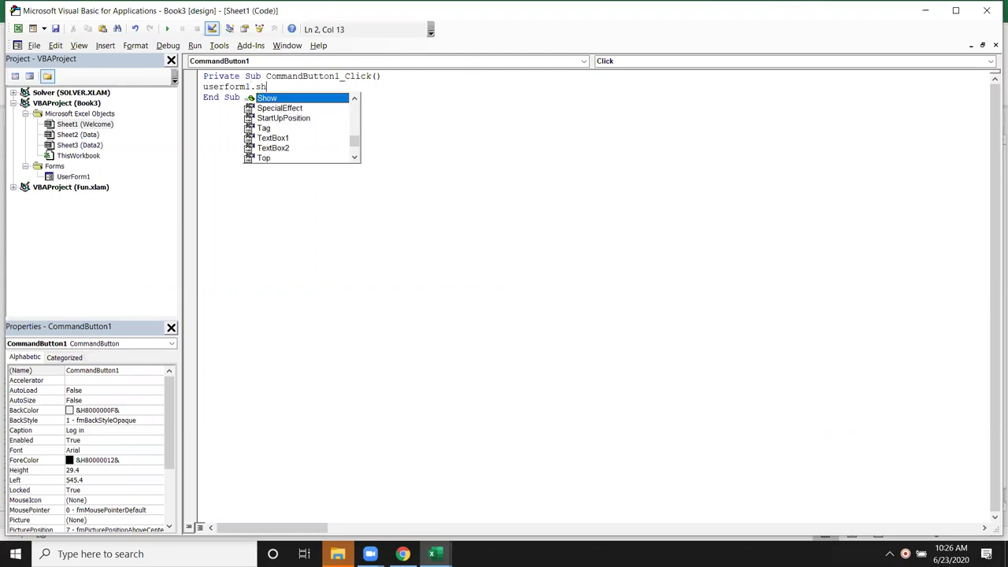
key(Tab)
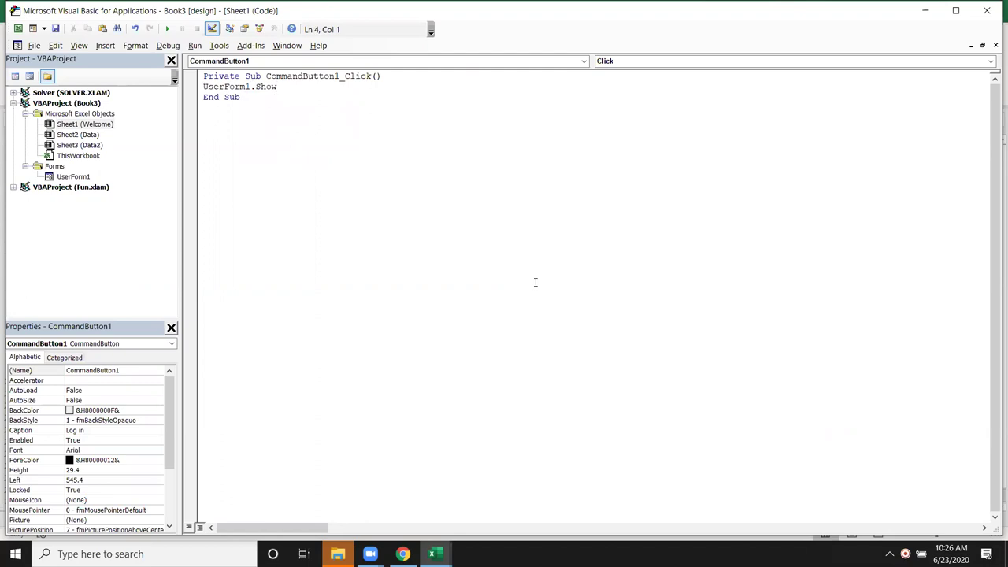
double_click(71, 156)
click(236, 62)
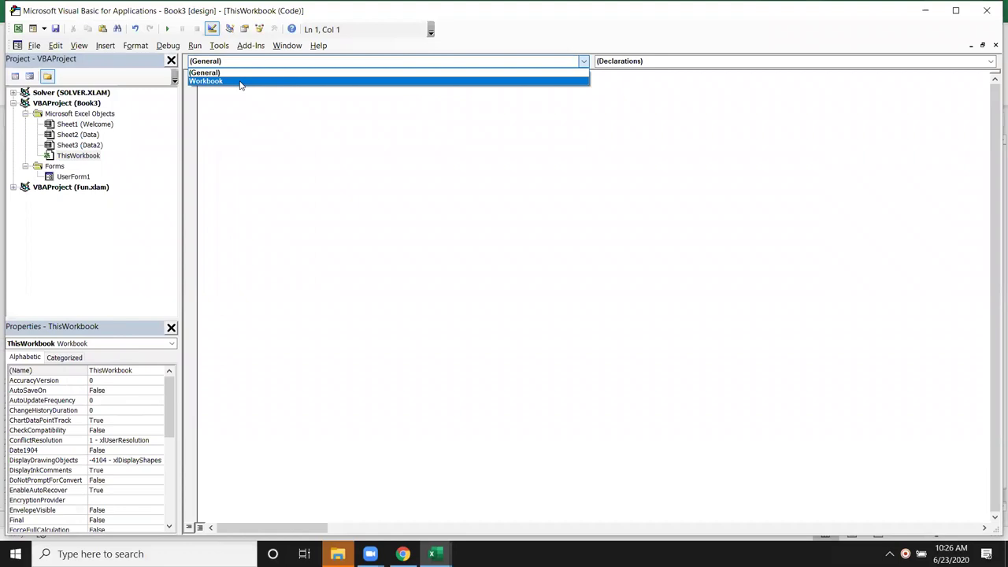
click(240, 82)
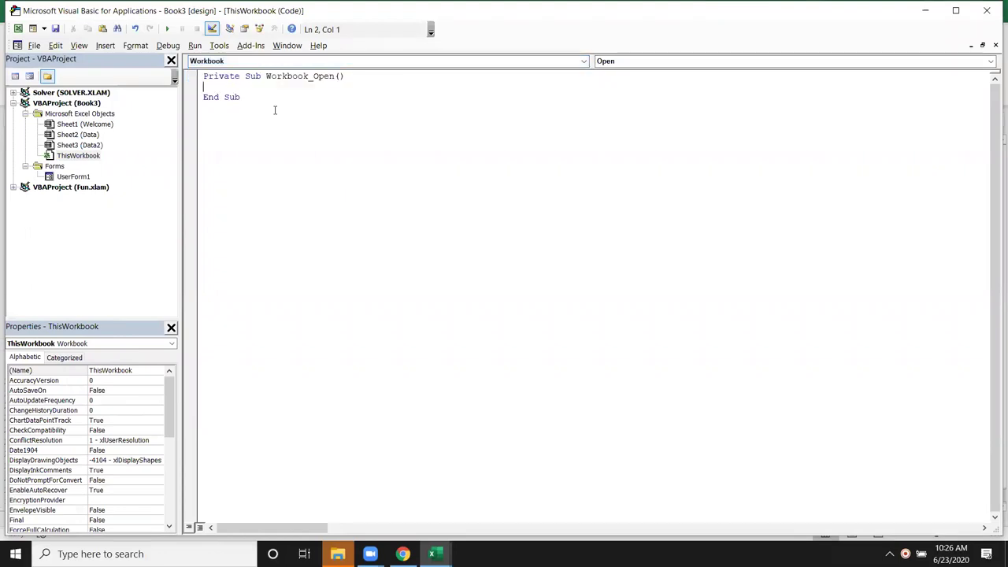
text(userform1.sh)
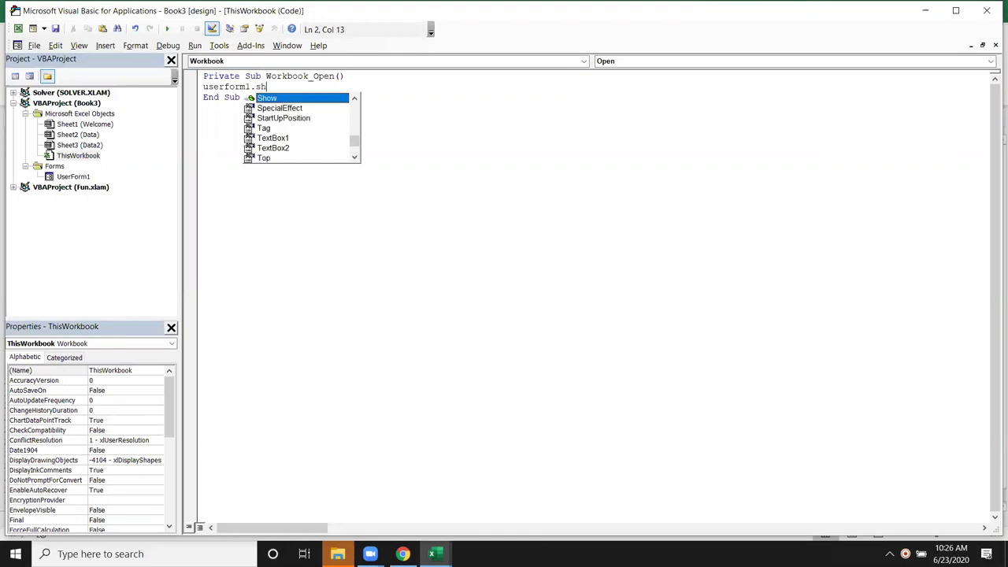
key(Tab)
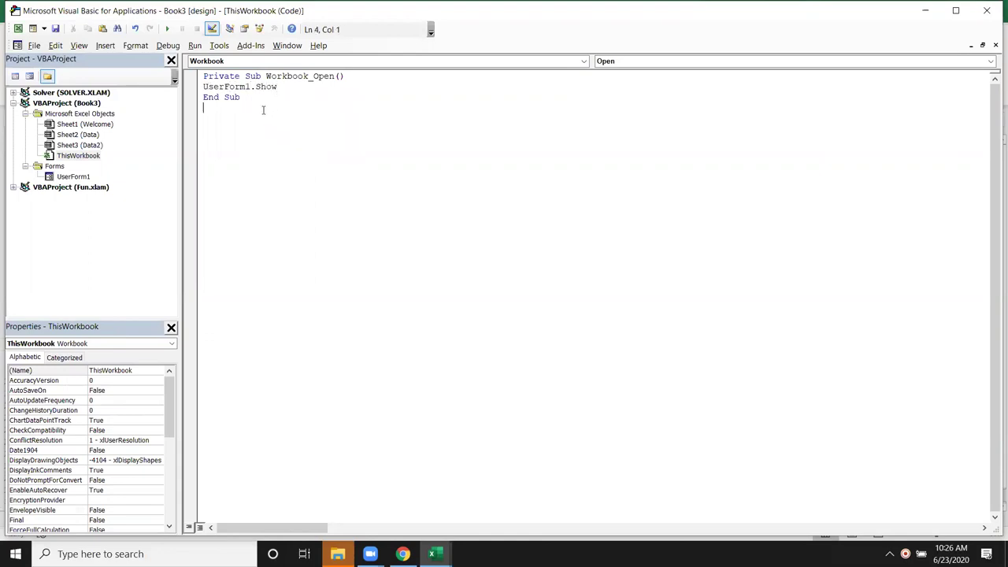
- Turn off Design Mode, open the form with the sheet's Log in button, and log in as guest
key(alt+F11)
click(354, 273)
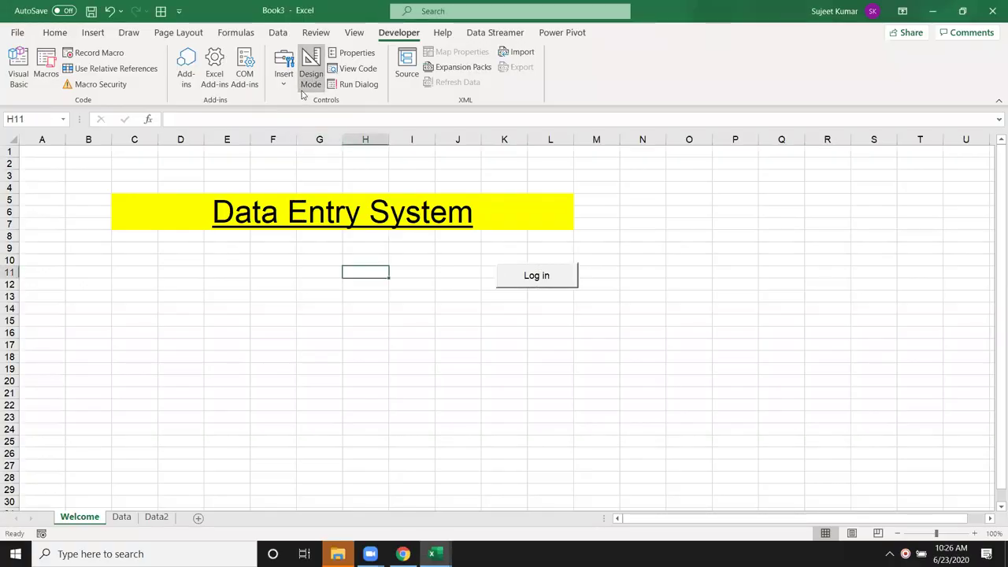
click(301, 91)
click(319, 293)
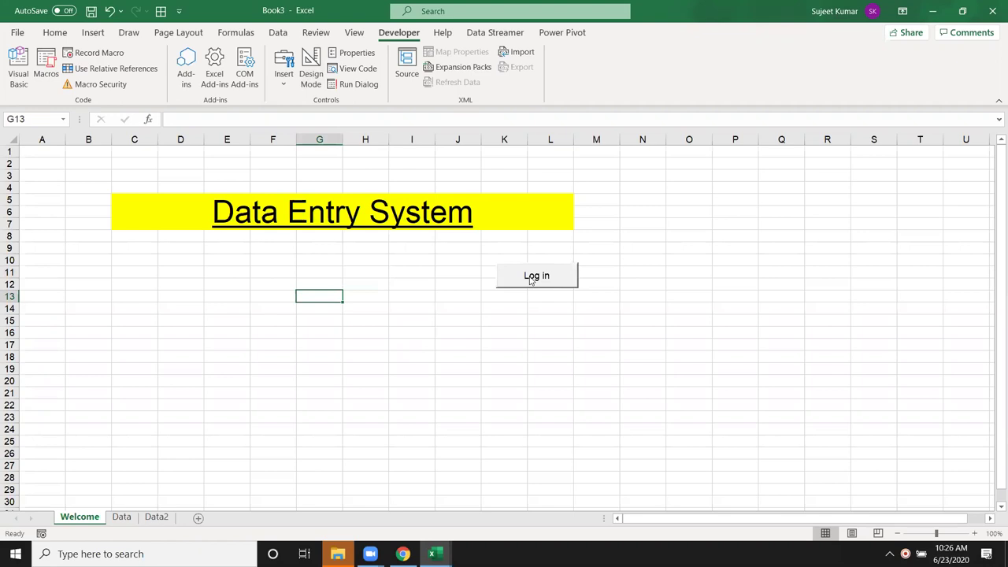
click(532, 281)
drag(450, 229, 232, 217)
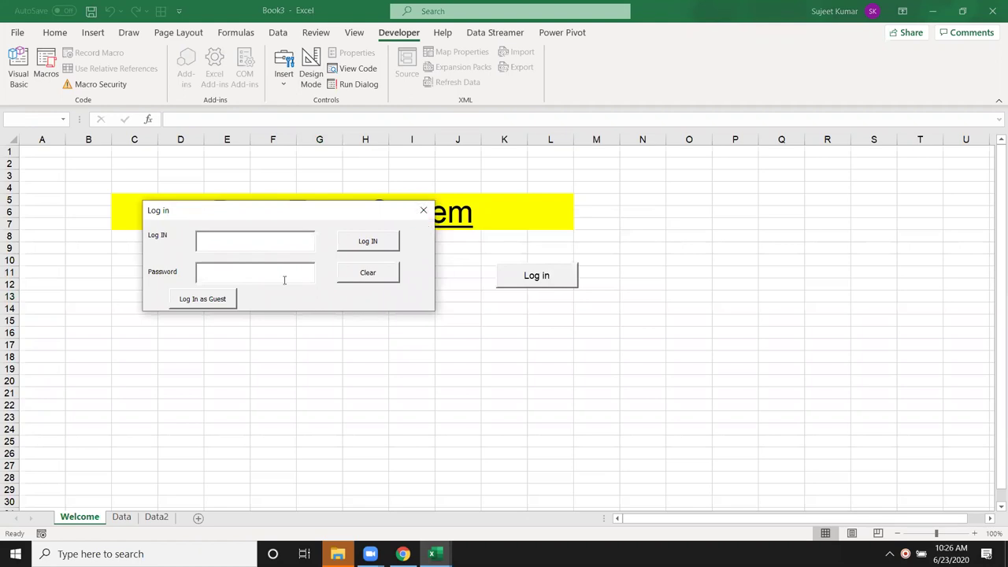
click(219, 298)
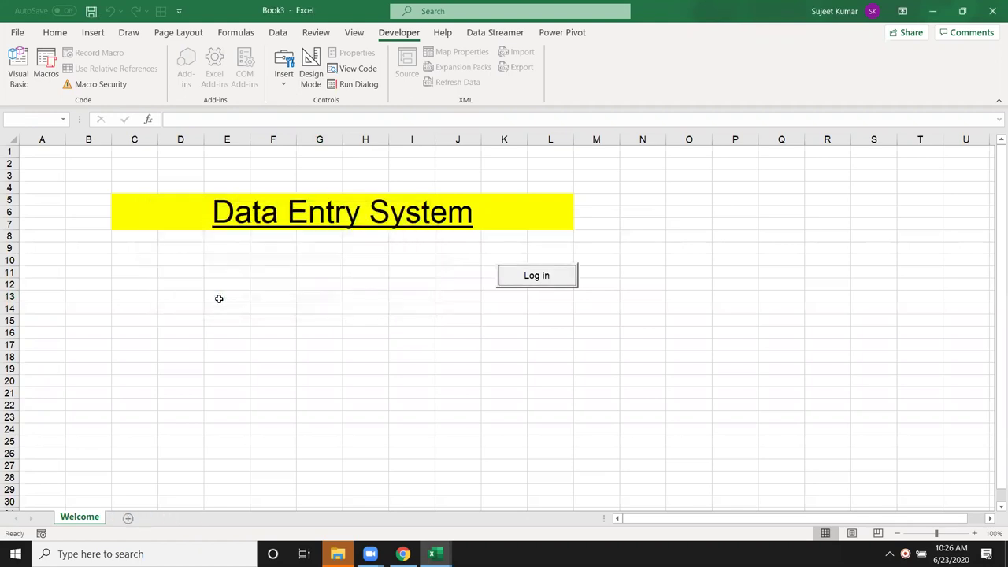
- Reopen the Log in form from the sheet button several times, closing it each time
click(538, 279)
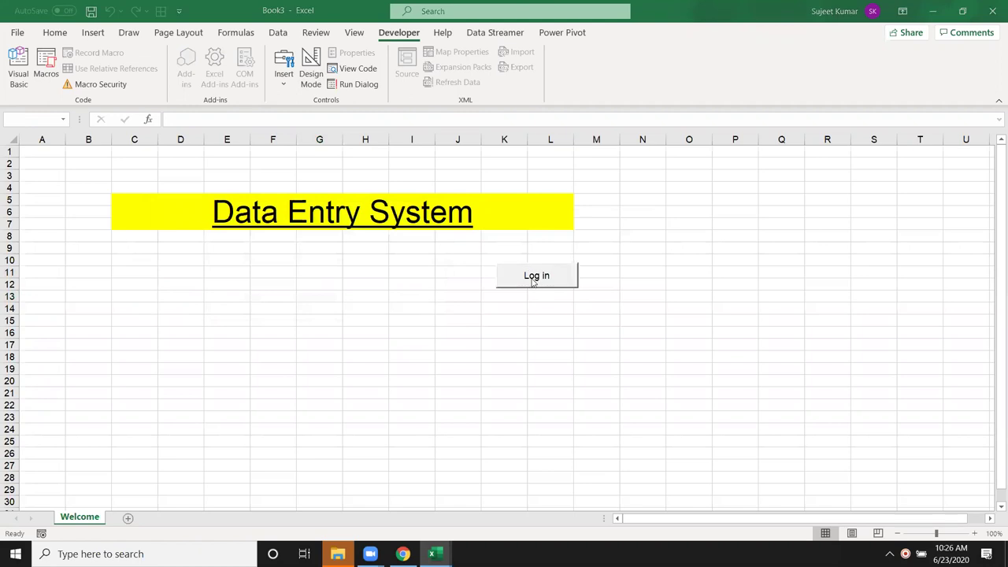
click(640, 221)
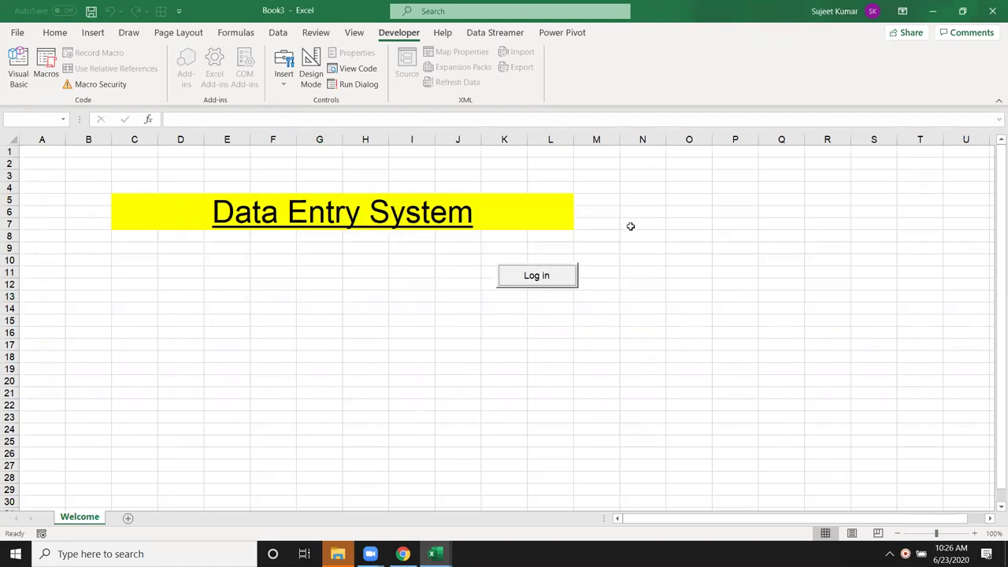
click(545, 274)
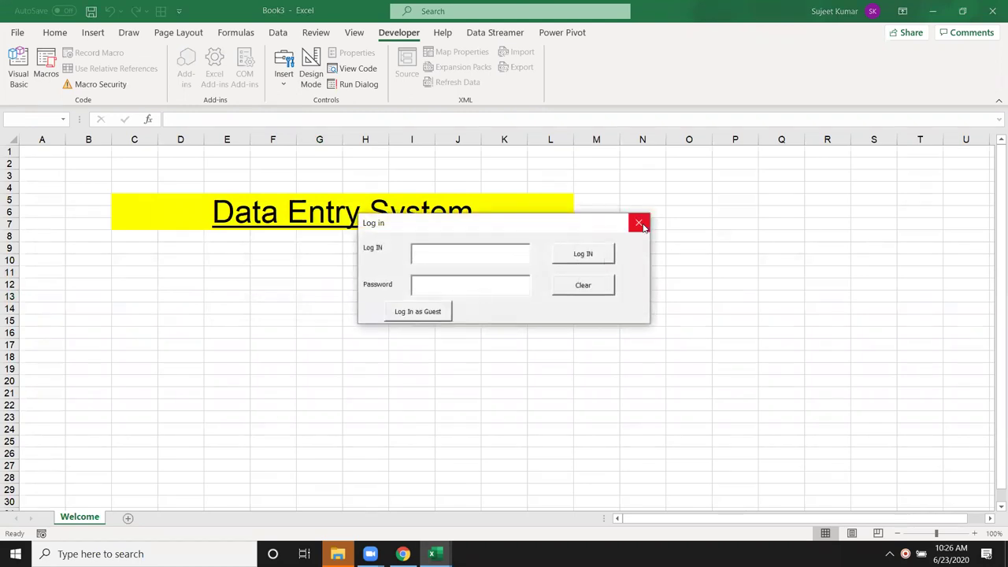
click(640, 223)
click(551, 280)
click(637, 228)
click(400, 330)
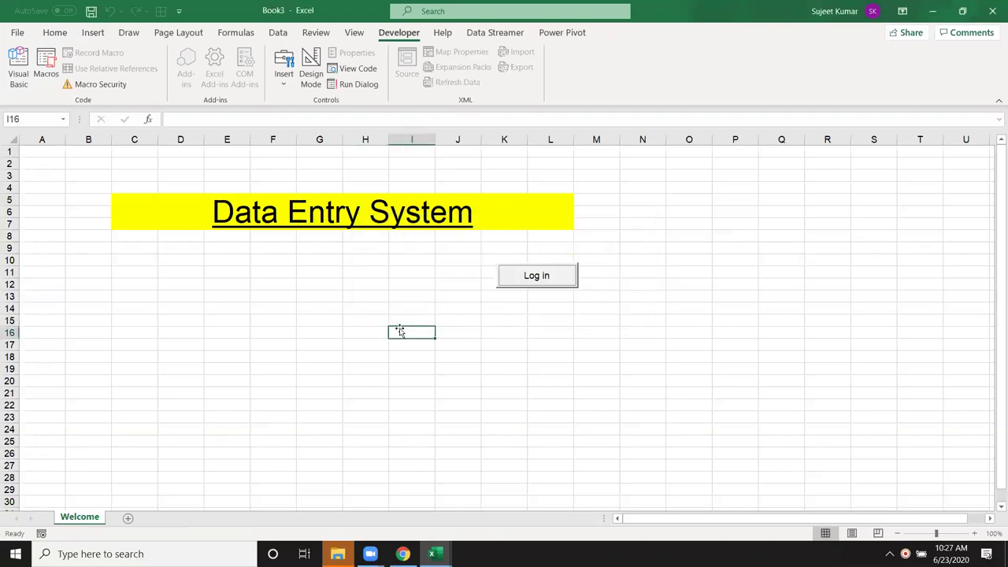
click(539, 280)
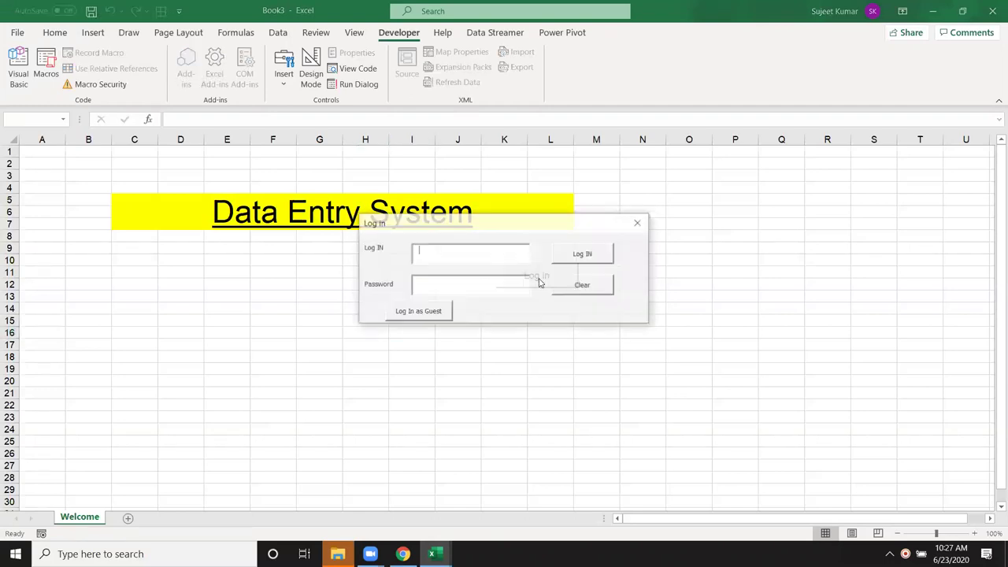
click(639, 226)
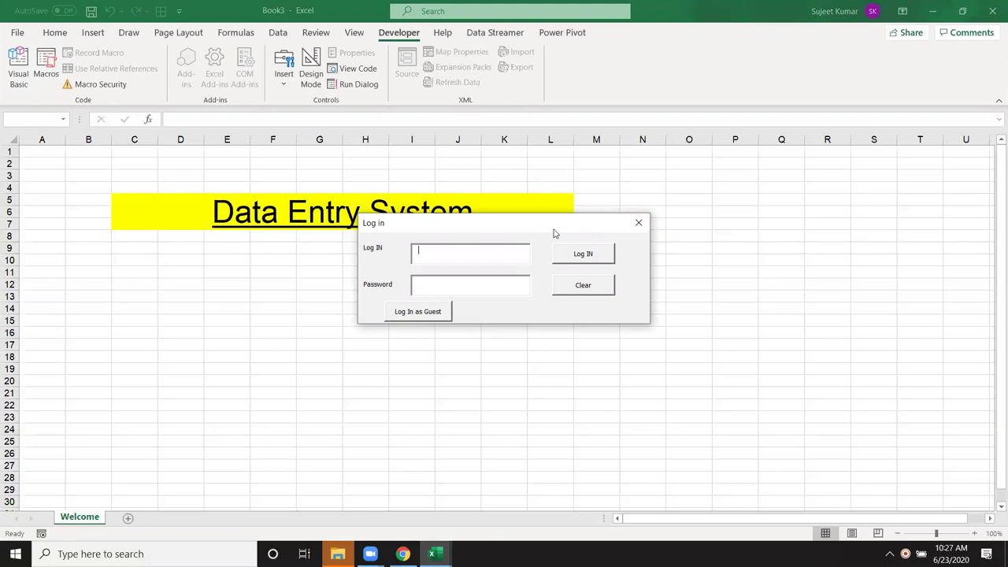
drag(549, 233, 421, 245)
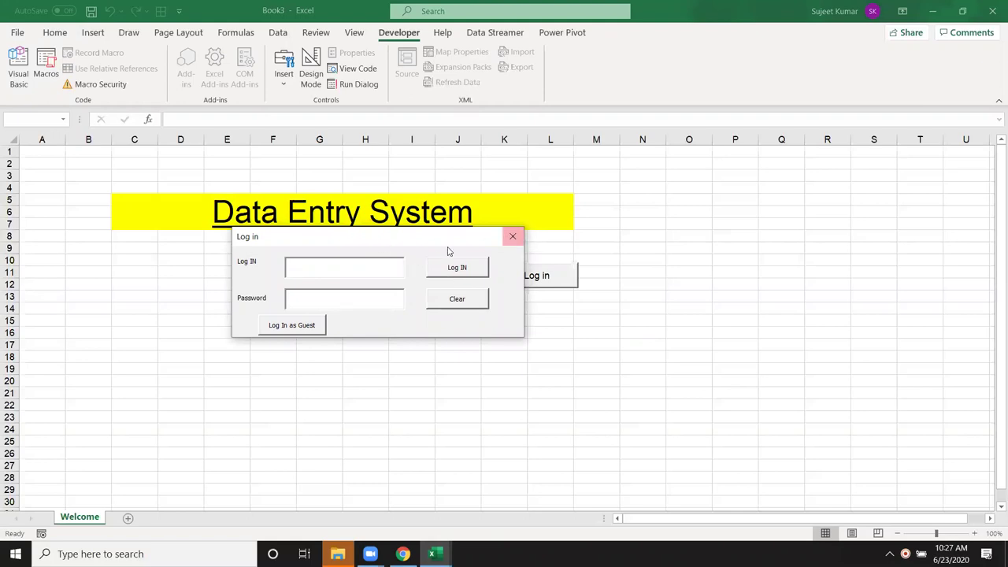
click(514, 238)
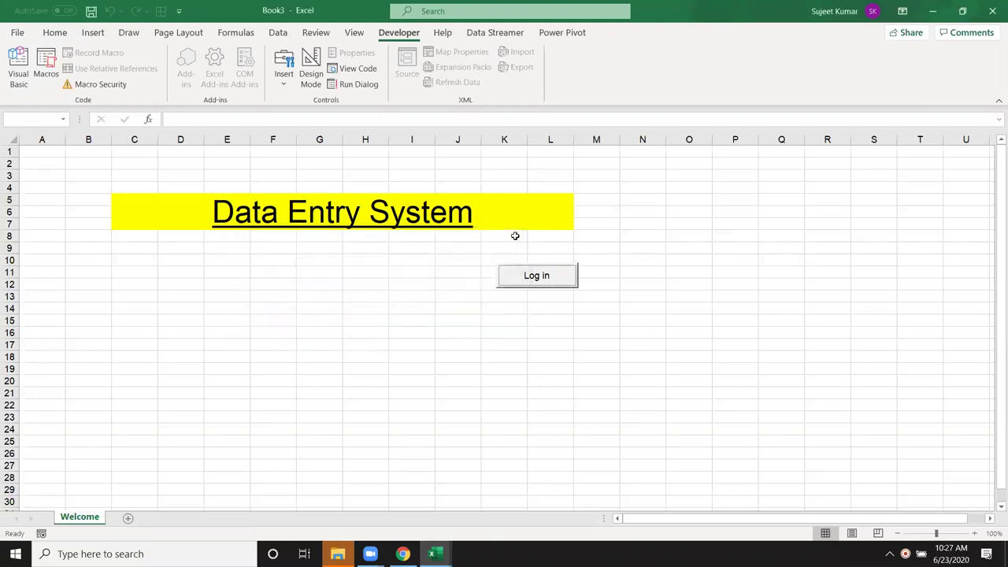
- Open the Sheet1 (Welcome) code module from the Project Explorer to view CommandButton1_Click
key(alt+F11)
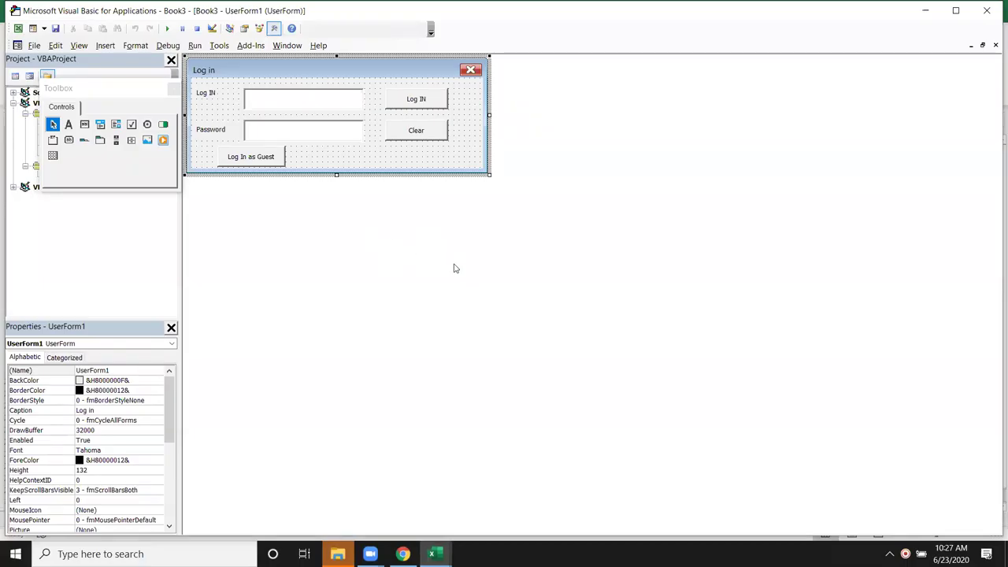
key(alt+F11)
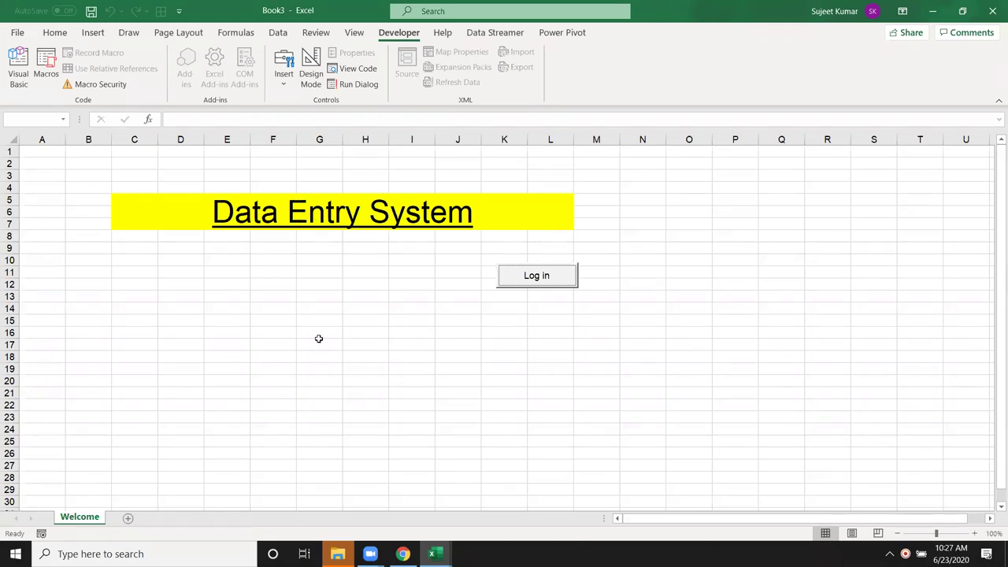
key(alt+F11)
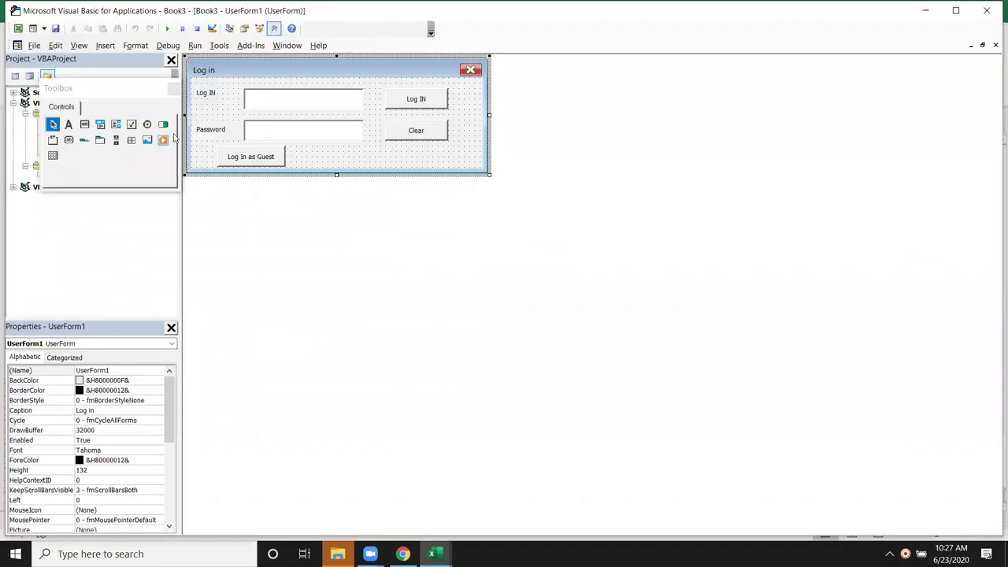
click(59, 227)
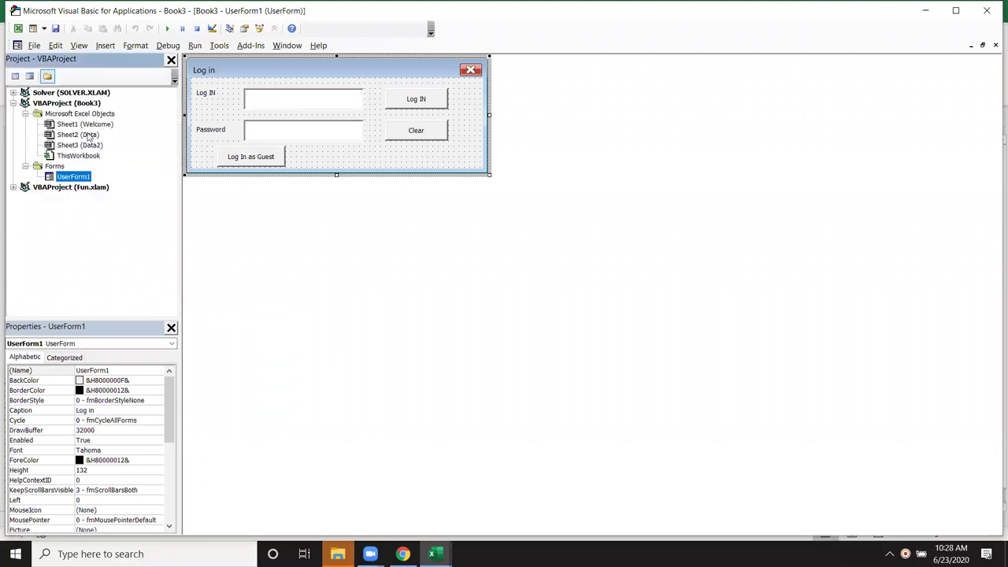
click(86, 134)
click(85, 125)
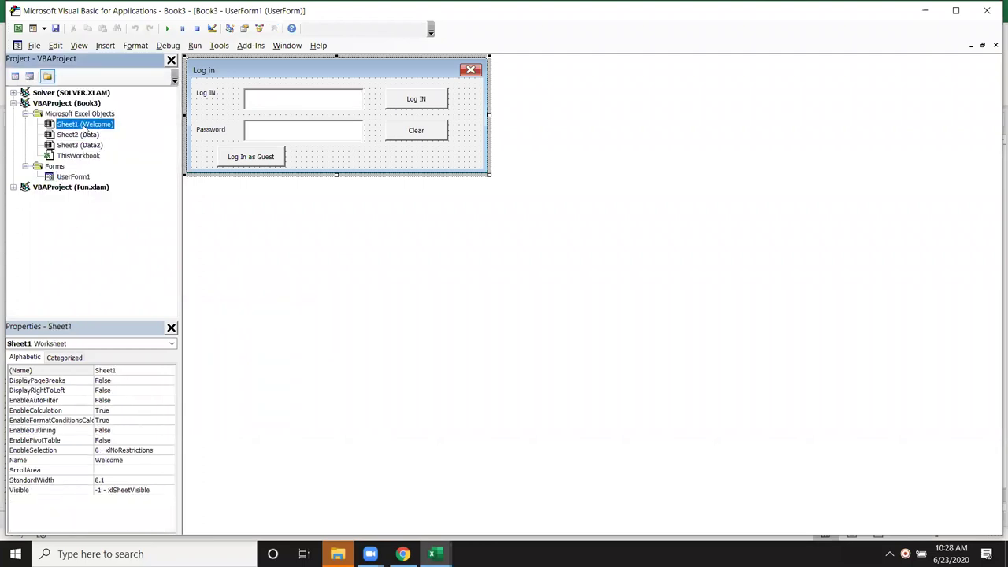
double_click(85, 125)
double_click(90, 125)
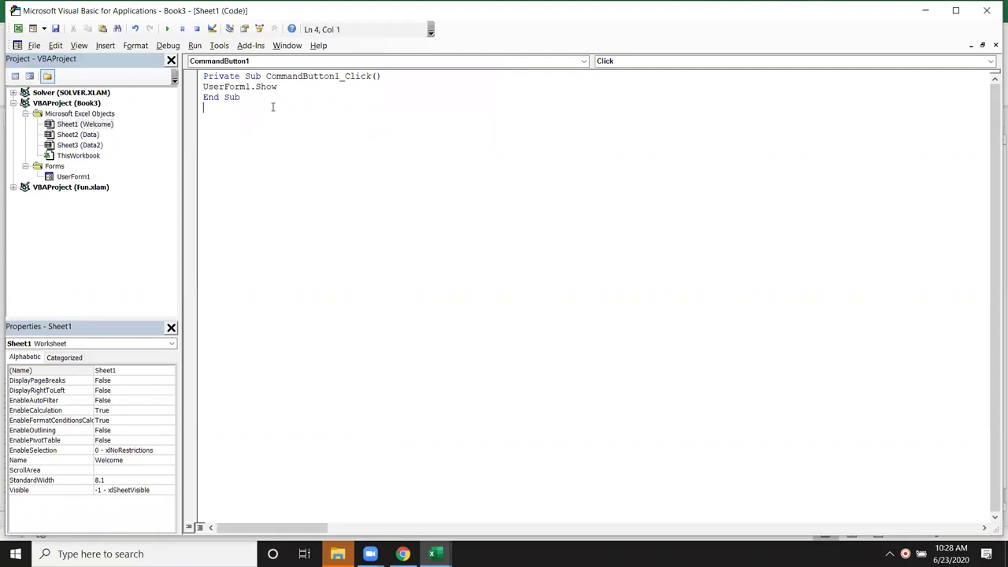
- Add a Worksheet_Activate event procedure by choosing Worksheet and Activate in the dropdowns
click(224, 61)
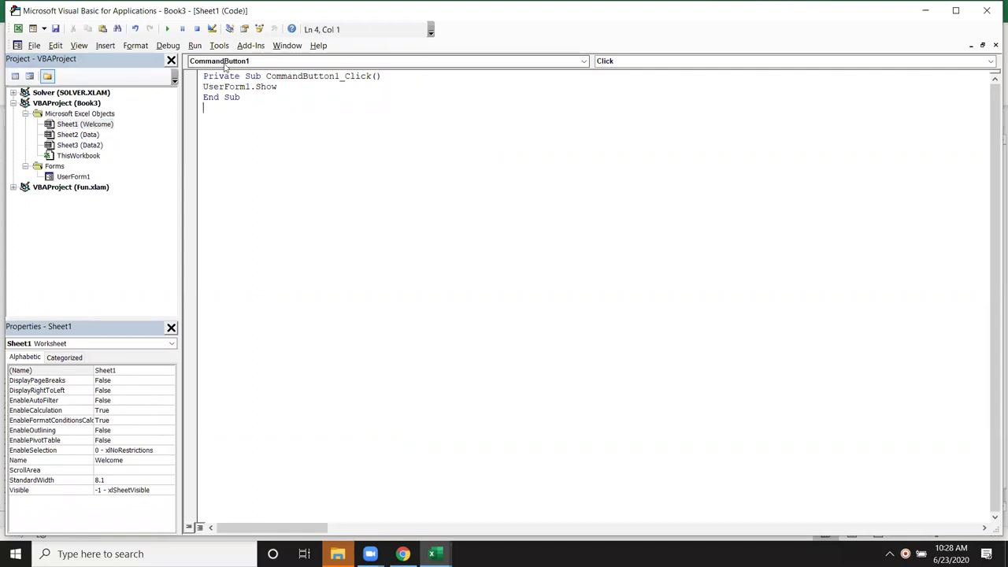
click(224, 88)
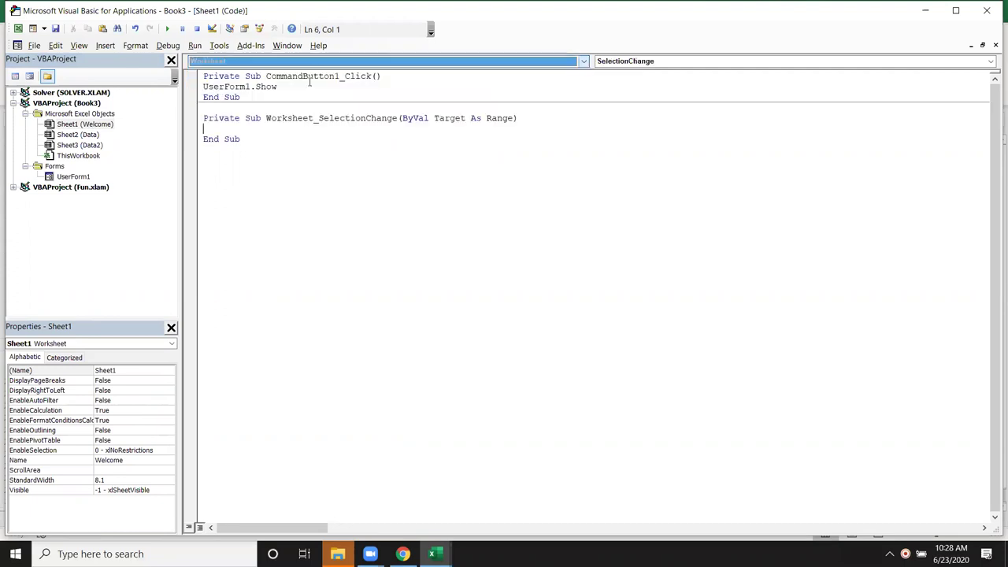
click(642, 60)
click(644, 73)
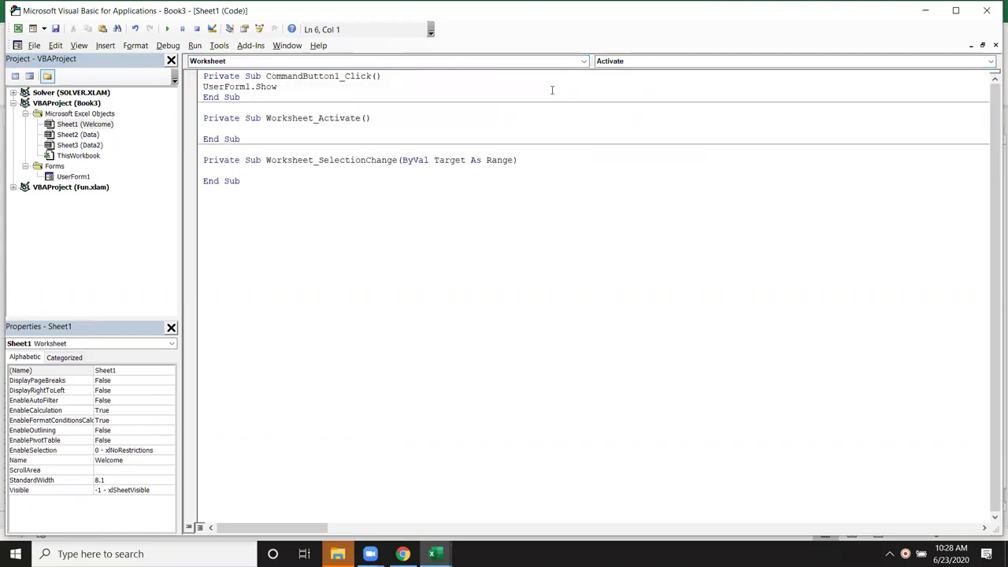
- Type test lines m1 and m2 inside Worksheet_Activate, then delete them
key(Return)
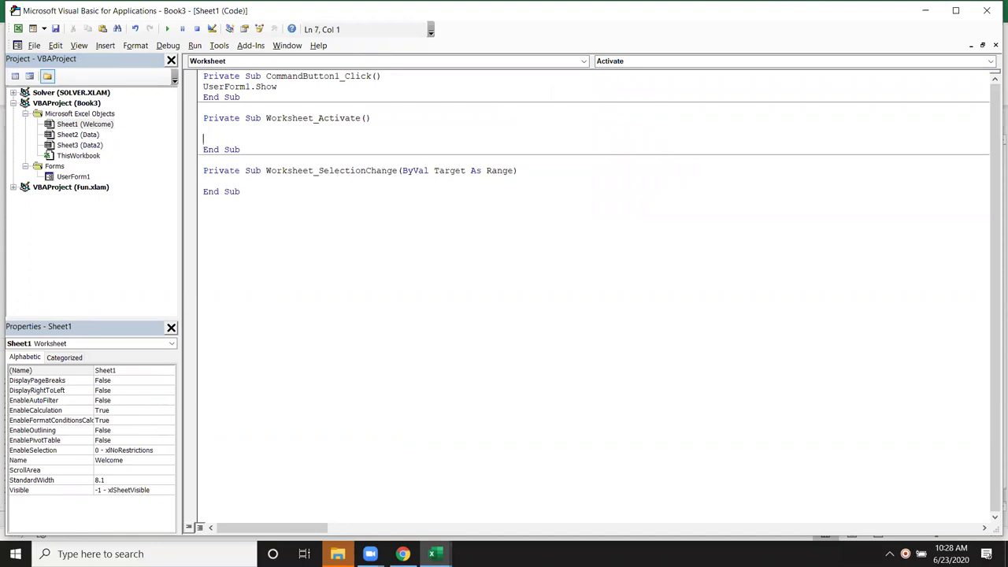
key(Return)
key(Up)
key(Up)
text(m)
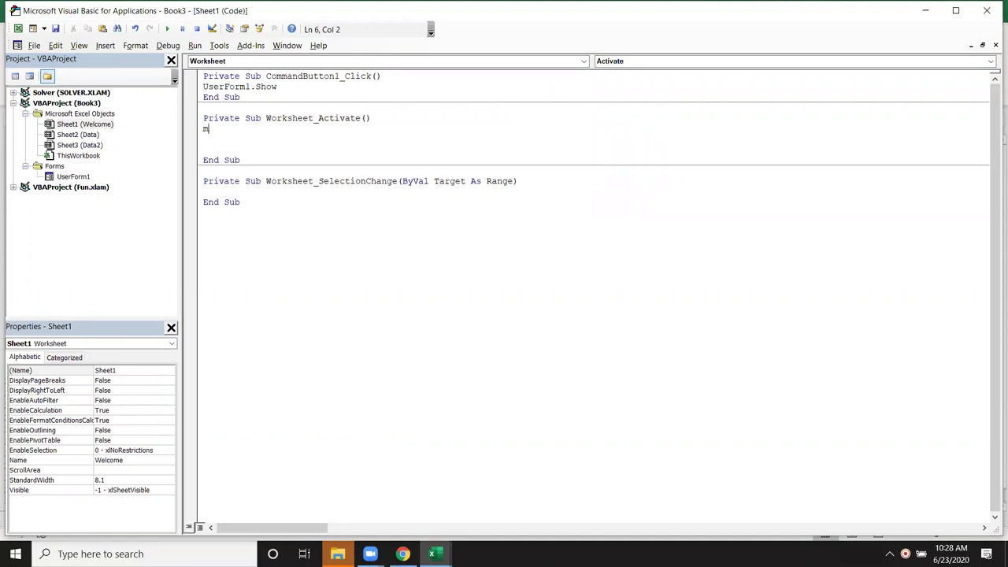
text(1)
key(Return)
text(m2)
click(335, 200)
drag(235, 119, 202, 129)
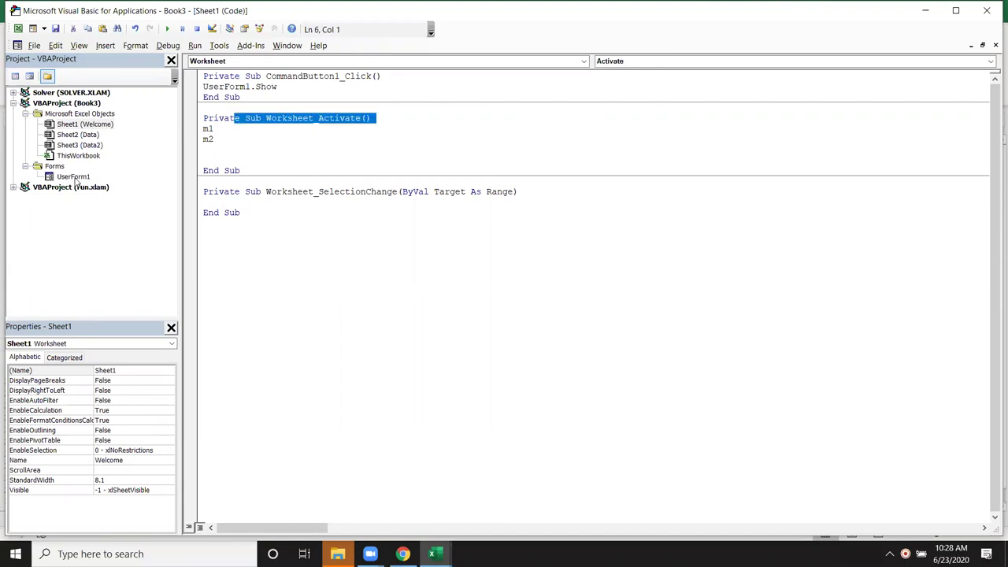
mouse_move(213, 129)
mouse_down()
mouse_move(192, 126)
mouse_move(197, 139)
mouse_up()
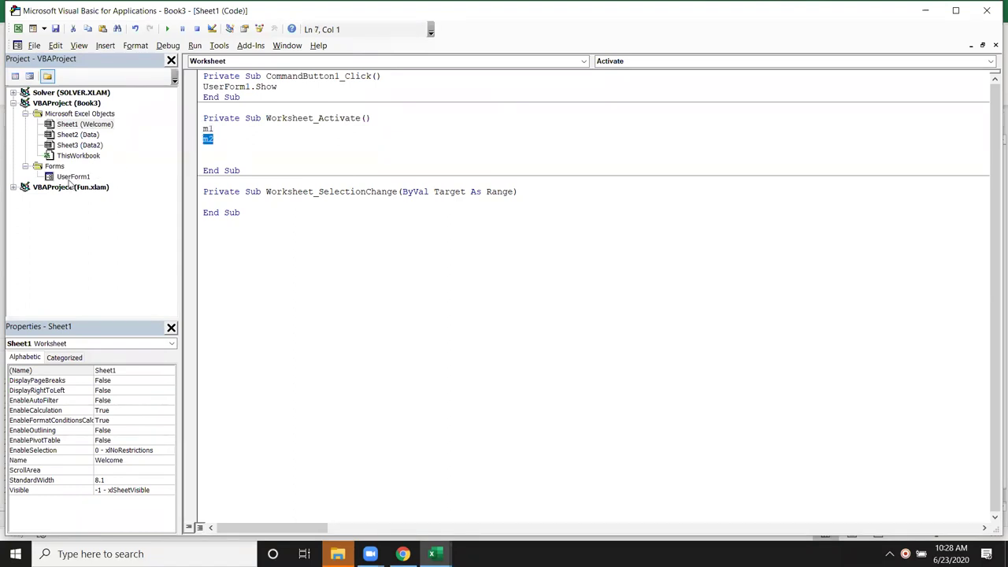
click(218, 138)
drag(218, 138, 202, 128)
click(215, 138)
double_click(203, 139)
drag(215, 139, 203, 128)
key(Delete)
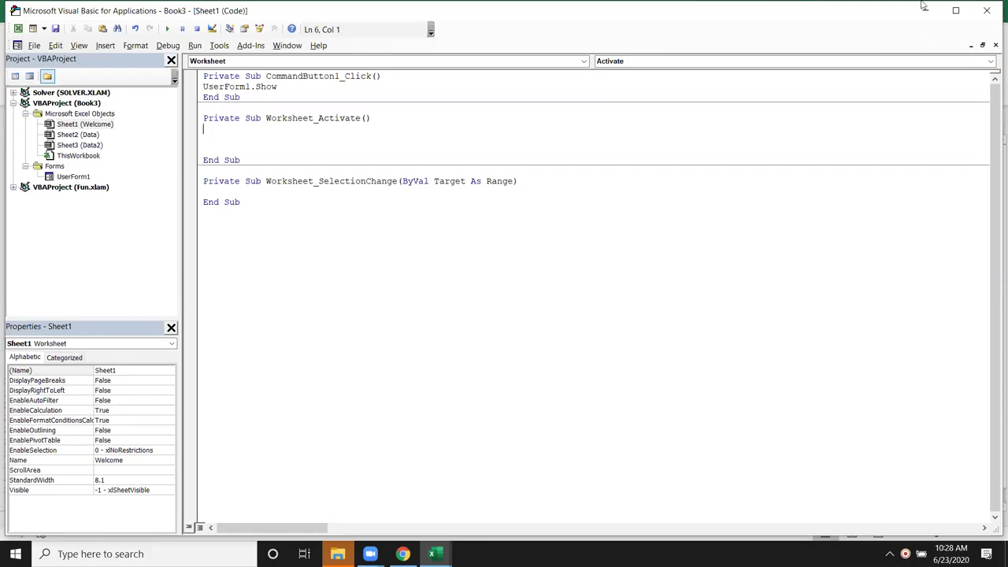
- Minimize the VBA editor to view the workbook, then restore it and start opening References
click(922, 9)
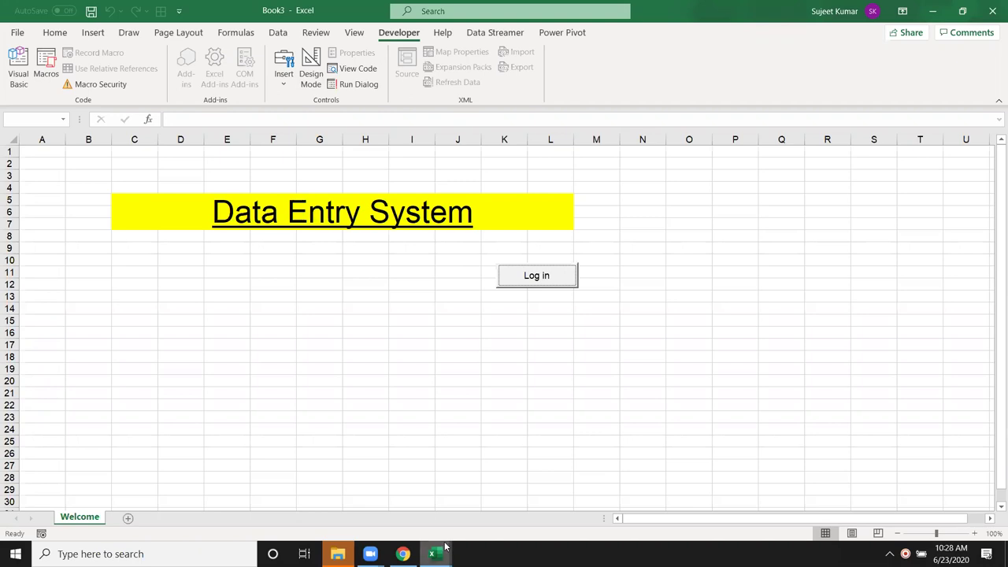
mouse_move(403, 554)
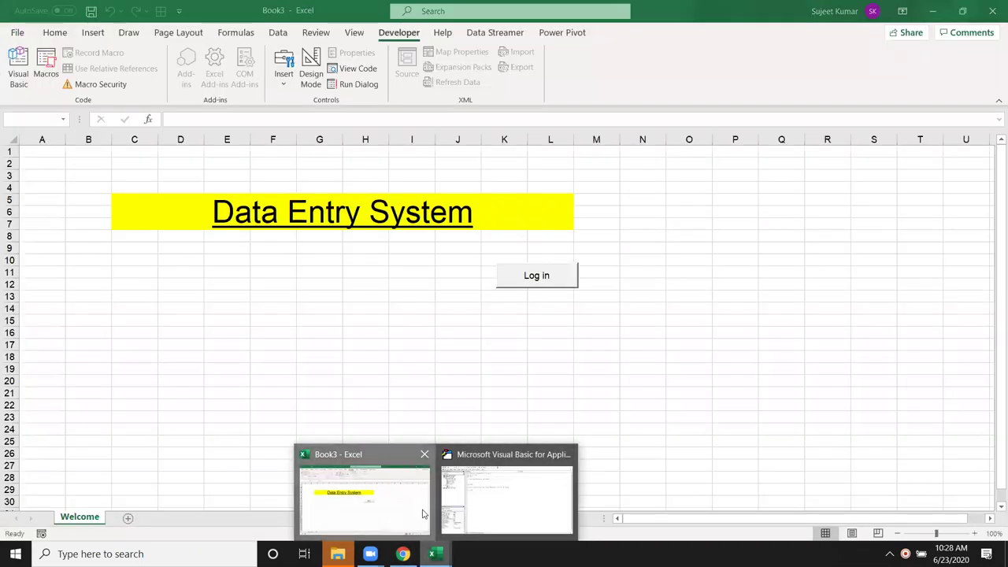
click(423, 513)
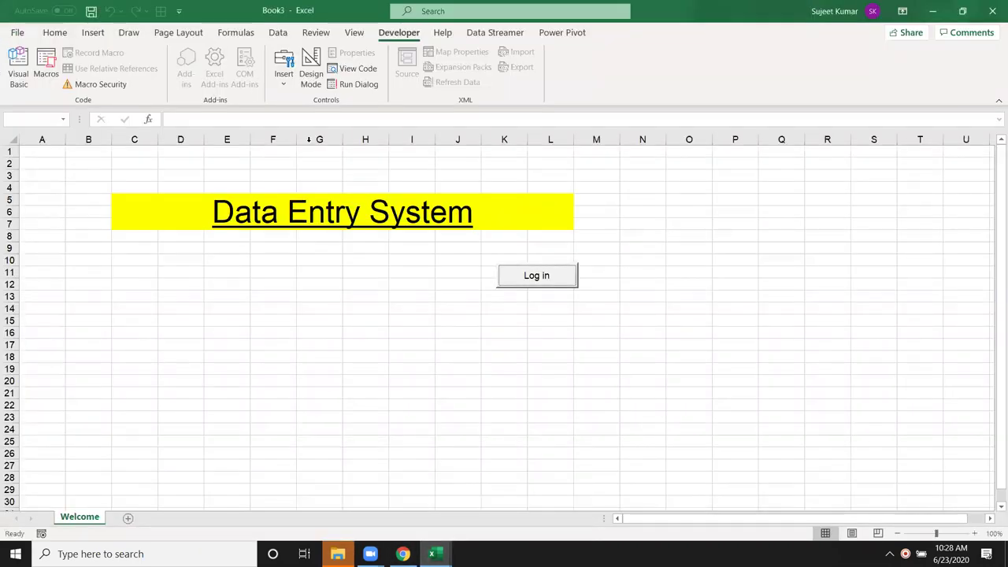
mouse_move(432, 553)
click(493, 519)
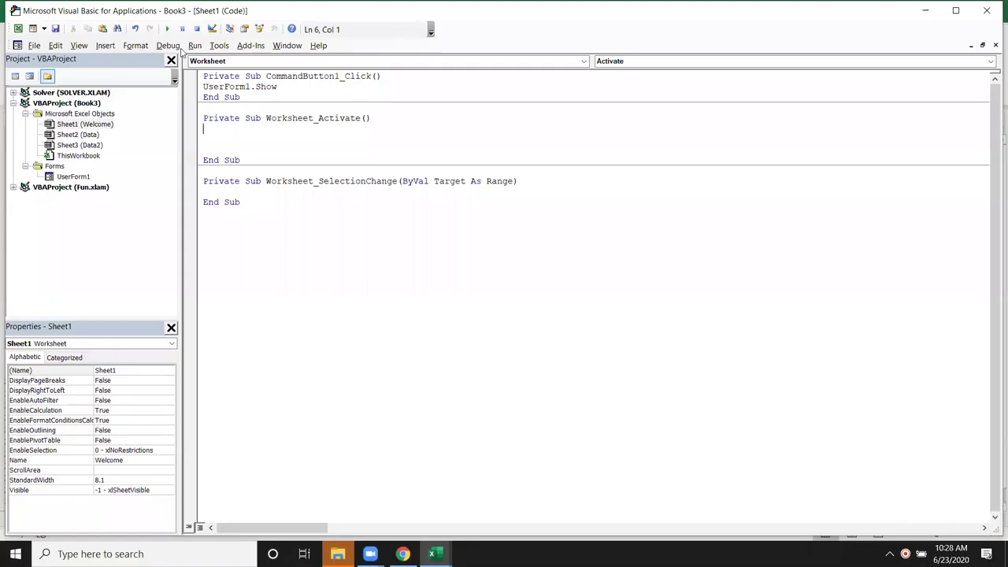
click(219, 45)
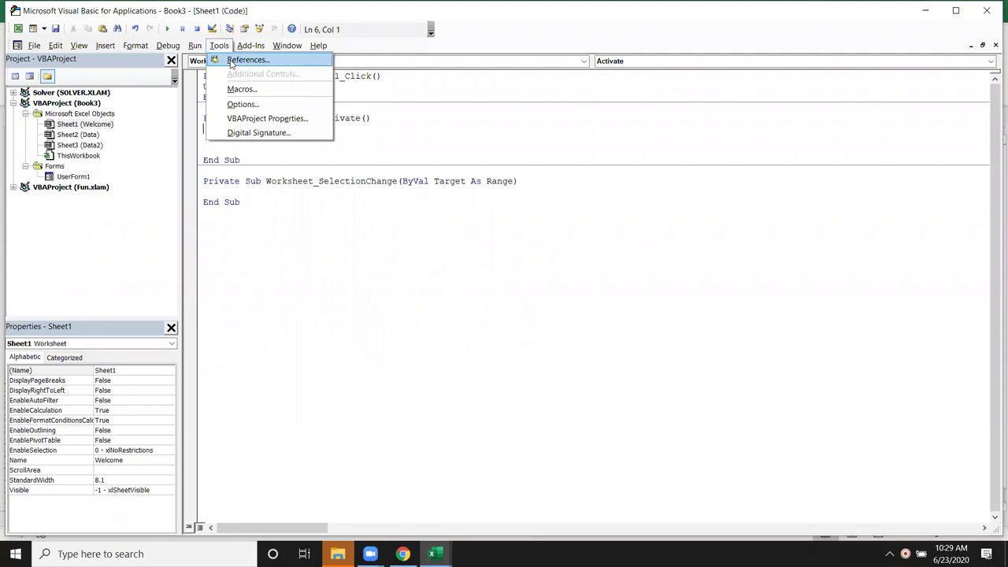
click(232, 60)
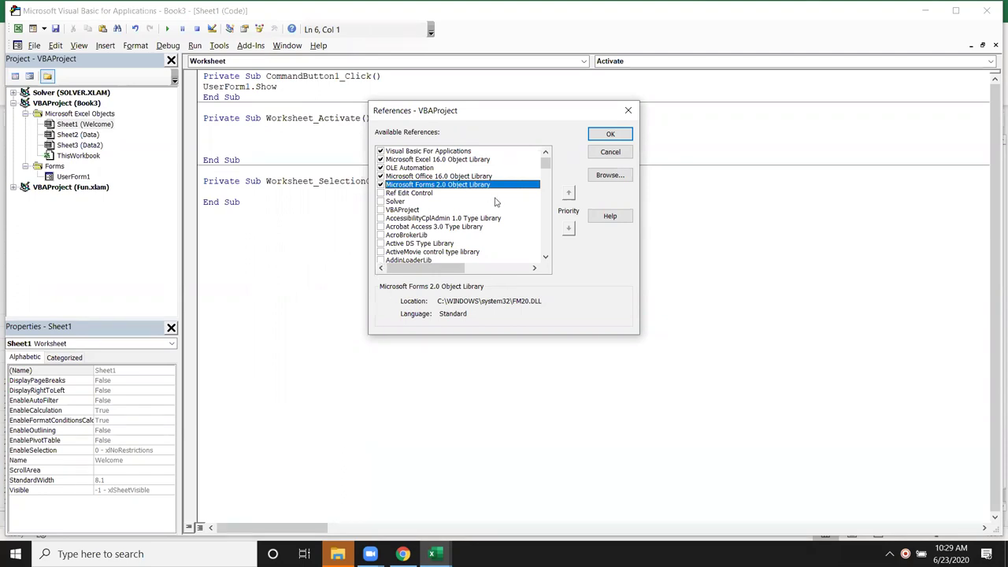
scroll(495, 203, down, 2)
scroll(495, 203, down, 1)
scroll(495, 203, down, 2)
scroll(495, 204, down, 2)
scroll(495, 203, down, 2)
scroll(496, 204, down, 2)
scroll(496, 204, down, 2)
scroll(496, 205, down, 2)
scroll(495, 206, down, 2)
scroll(497, 208, down, 2)
scroll(495, 207, up, 6)
scroll(495, 207, up, 6)
scroll(495, 206, up, 6)
scroll(494, 206, up, 5)
scroll(495, 206, down, 1)
scroll(494, 206, down, 1)
scroll(494, 206, down, 2)
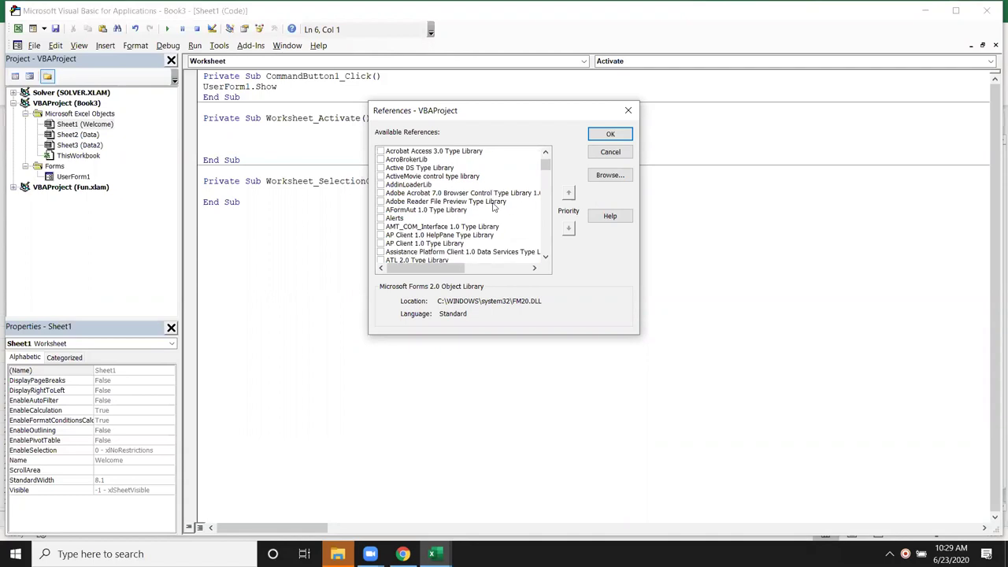
scroll(494, 223, down, 1)
scroll(494, 224, down, 2)
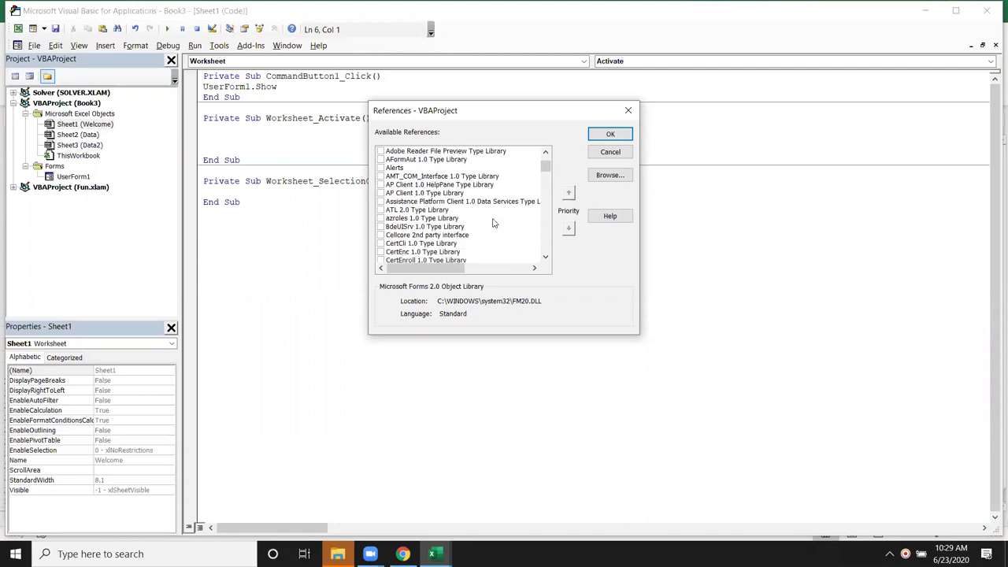
scroll(494, 222, down, 2)
scroll(494, 222, down, 2)
scroll(492, 223, down, 2)
scroll(490, 223, down, 2)
scroll(489, 222, down, 2)
scroll(489, 222, down, 2)
scroll(489, 223, down, 2)
scroll(489, 223, down, 1)
scroll(489, 223, down, 2)
scroll(489, 224, down, 2)
scroll(489, 227, down, 2)
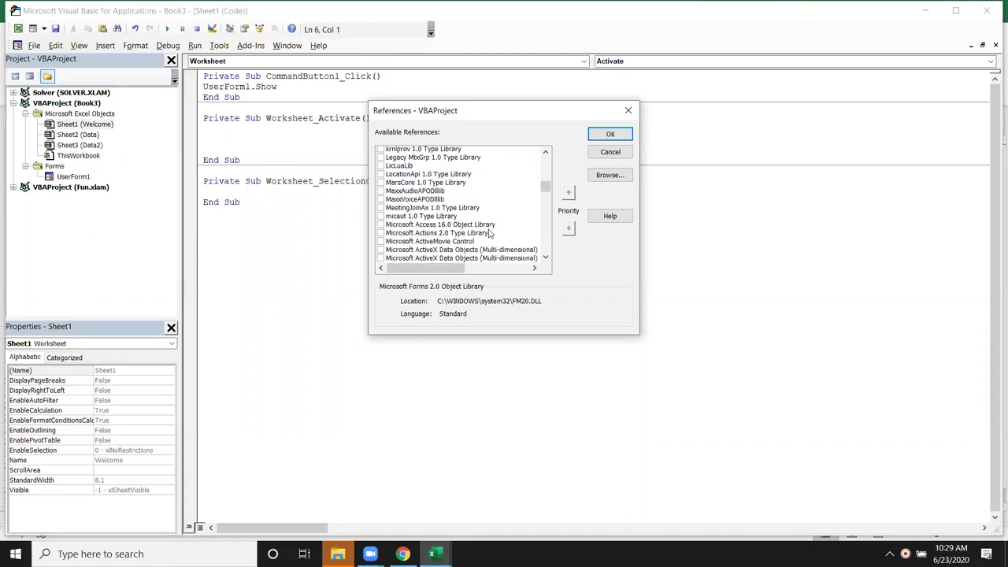
scroll(490, 230, down, 2)
click(433, 186)
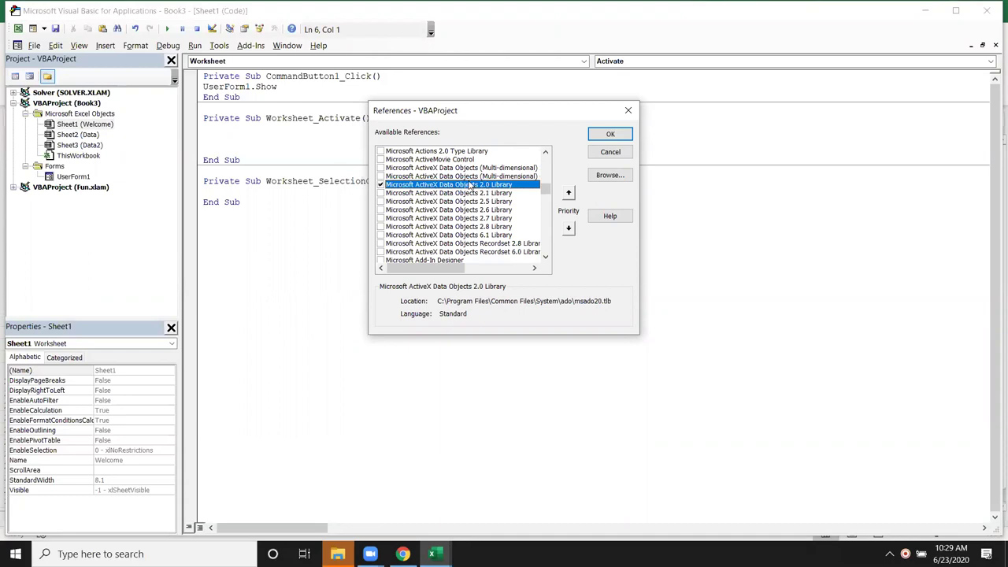
click(480, 209)
click(482, 227)
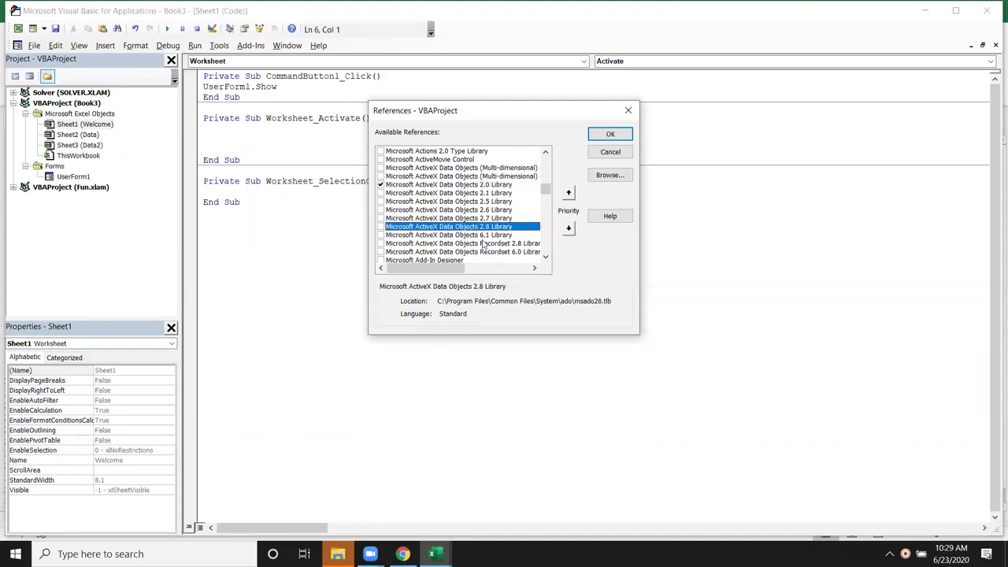
click(484, 243)
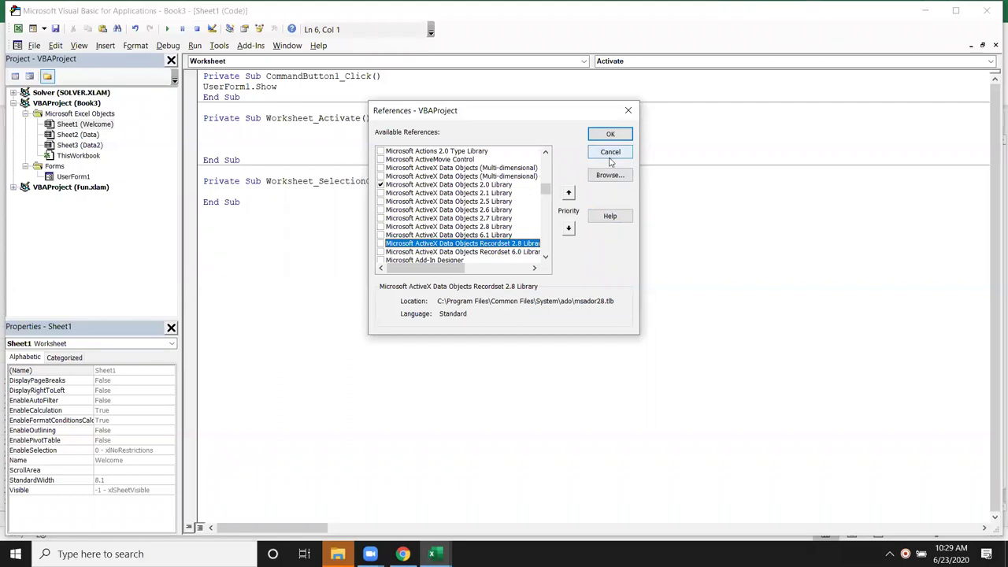
click(611, 155)
click(729, 224)
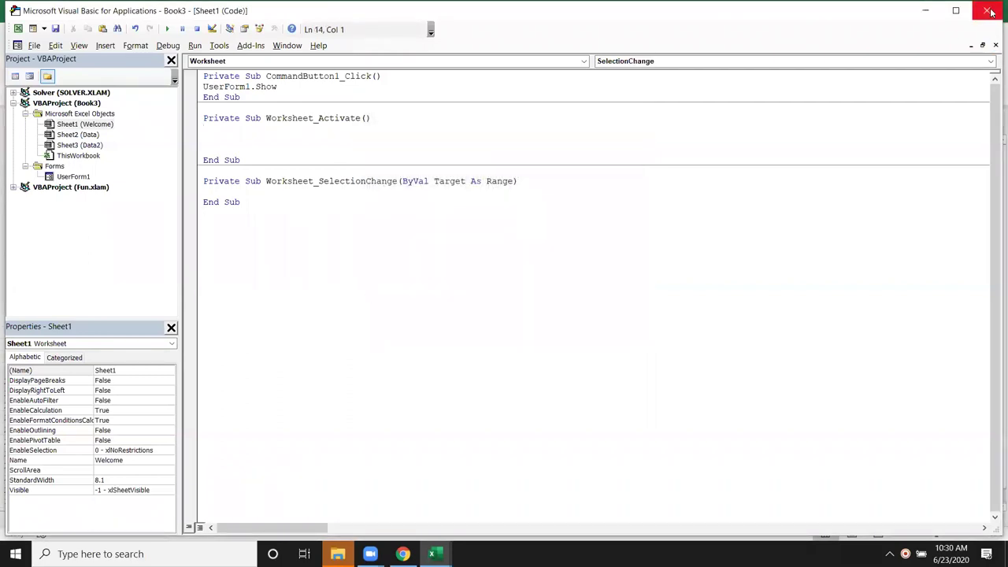
- Close the VBA editor and minimize Excel to show the desktop
click(986, 11)
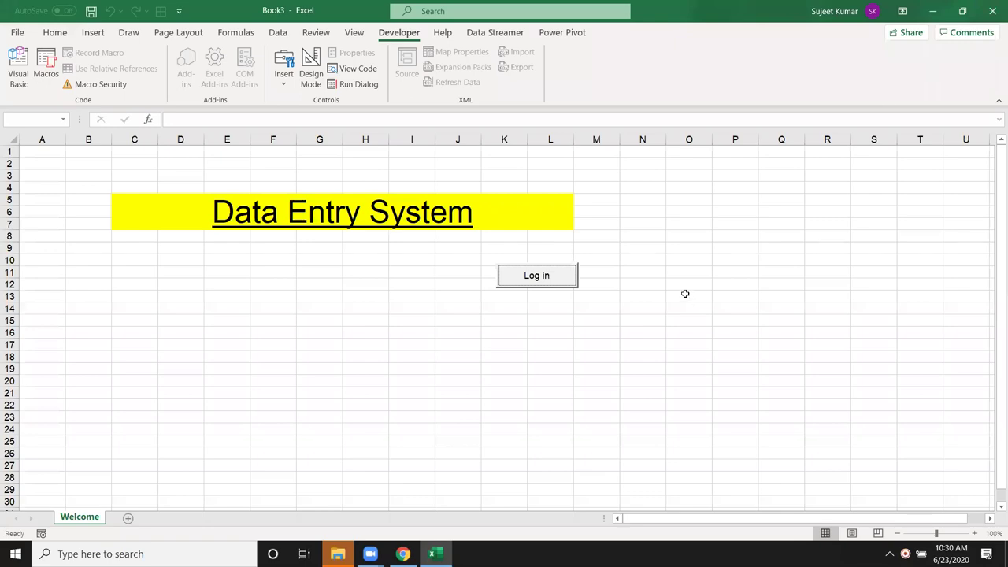
key(super+d)
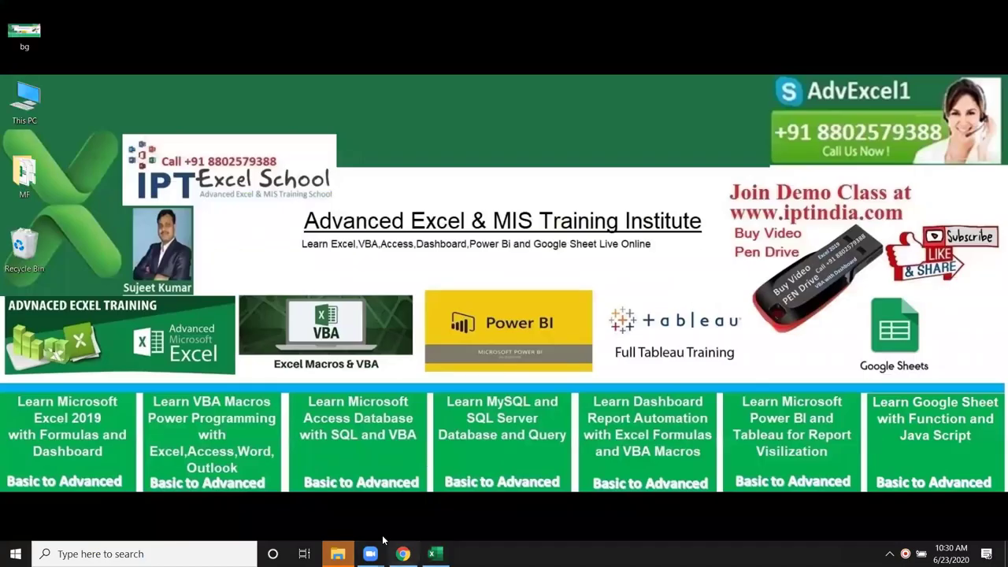